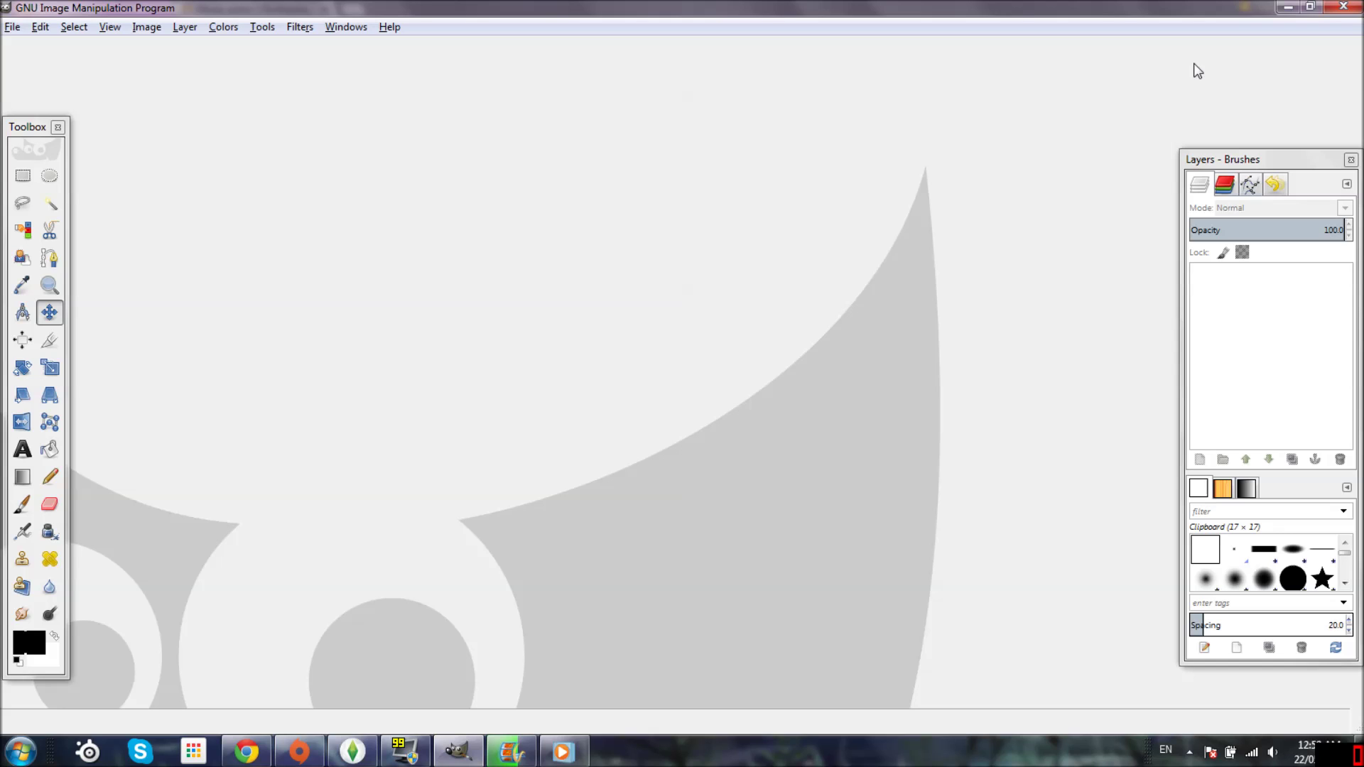
# - Open Tutorial.jpg from the Desktop, a 1280×720 blue cloud image
pyautogui.click(13, 29)
pyautogui.click(46, 83)
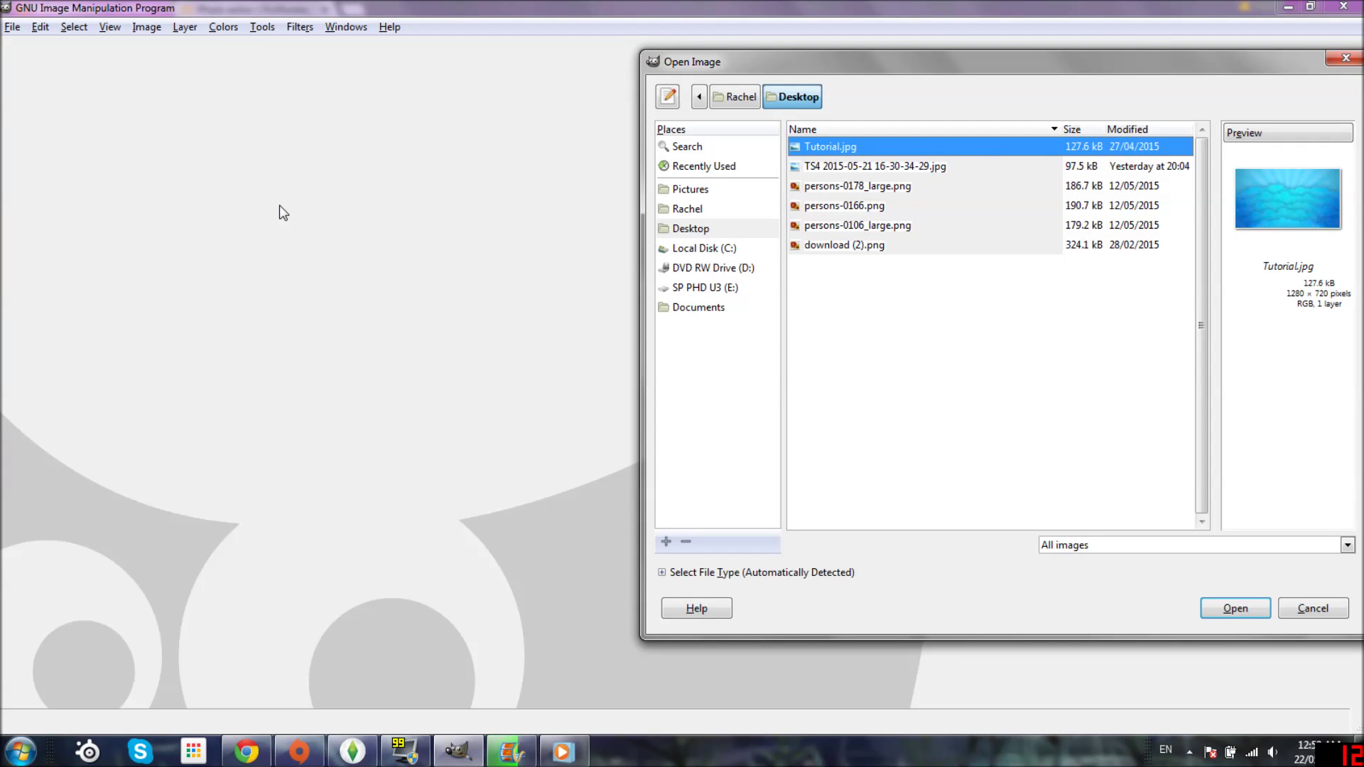
pyautogui.moveTo(506, 758)
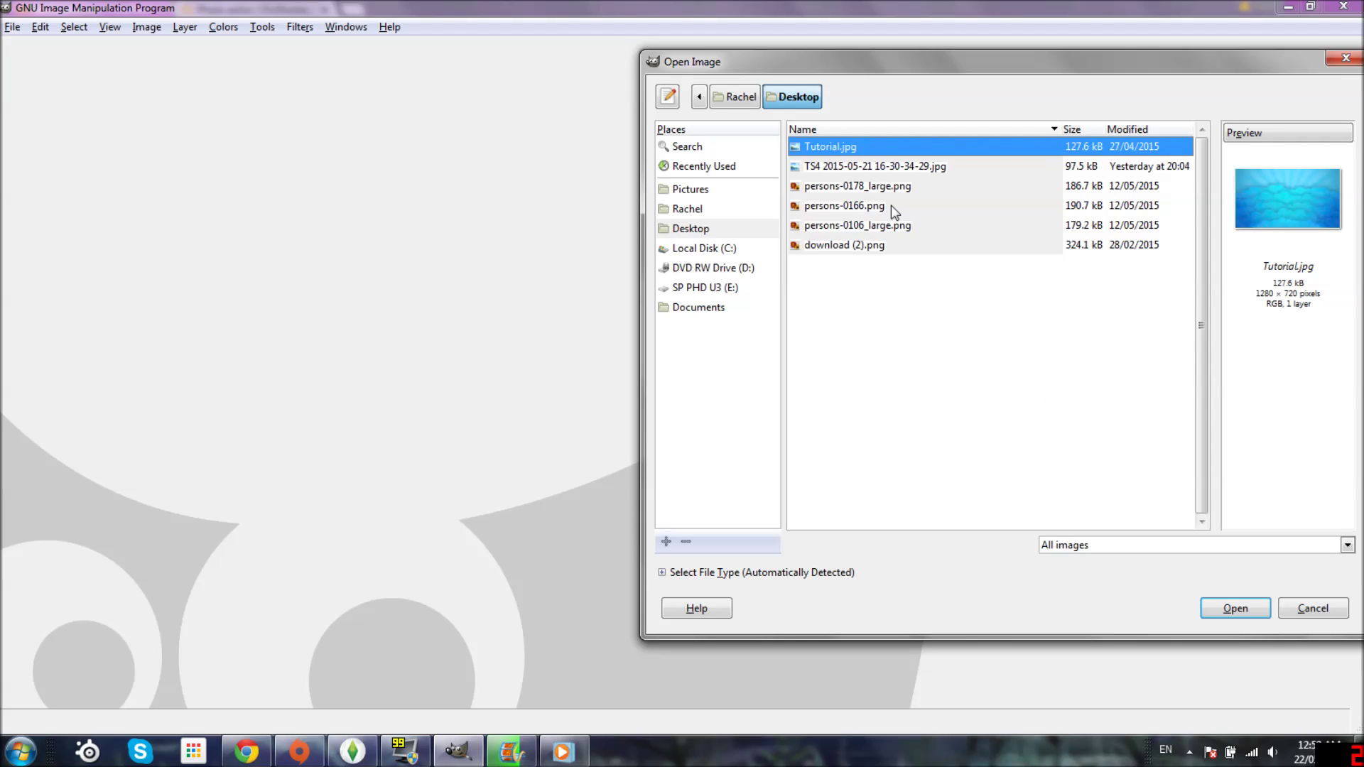
pyautogui.click(1240, 608)
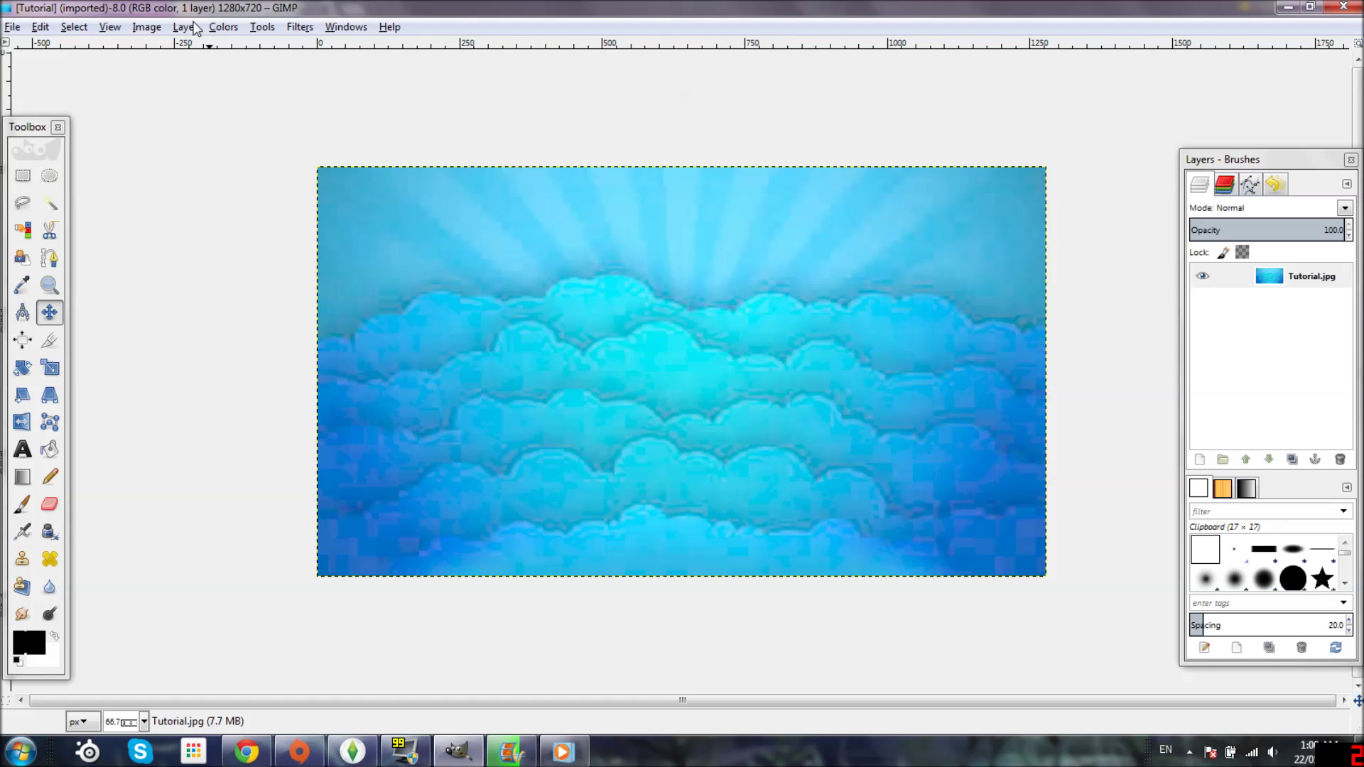
# - Check the Scale Image dialog and leave the image size at 1280×720
pyautogui.click(147, 29)
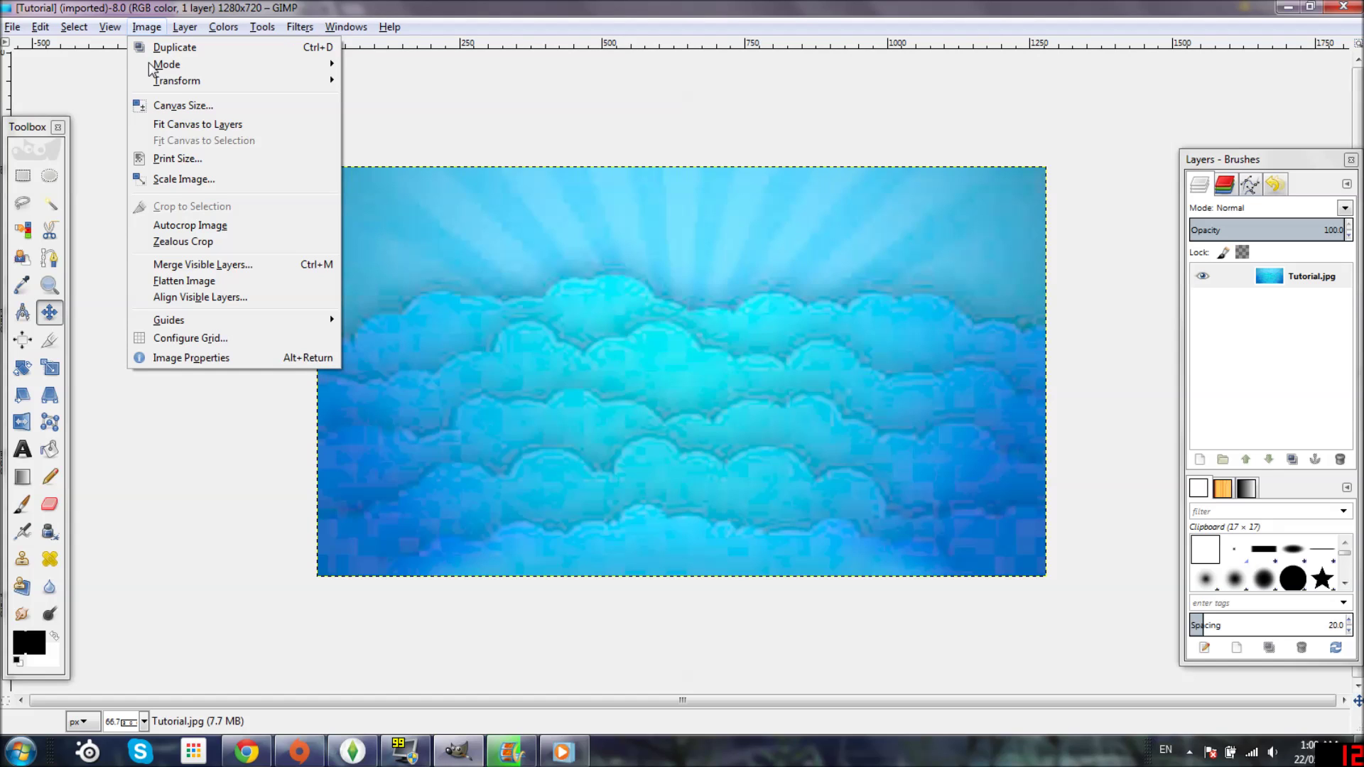
pyautogui.click(192, 179)
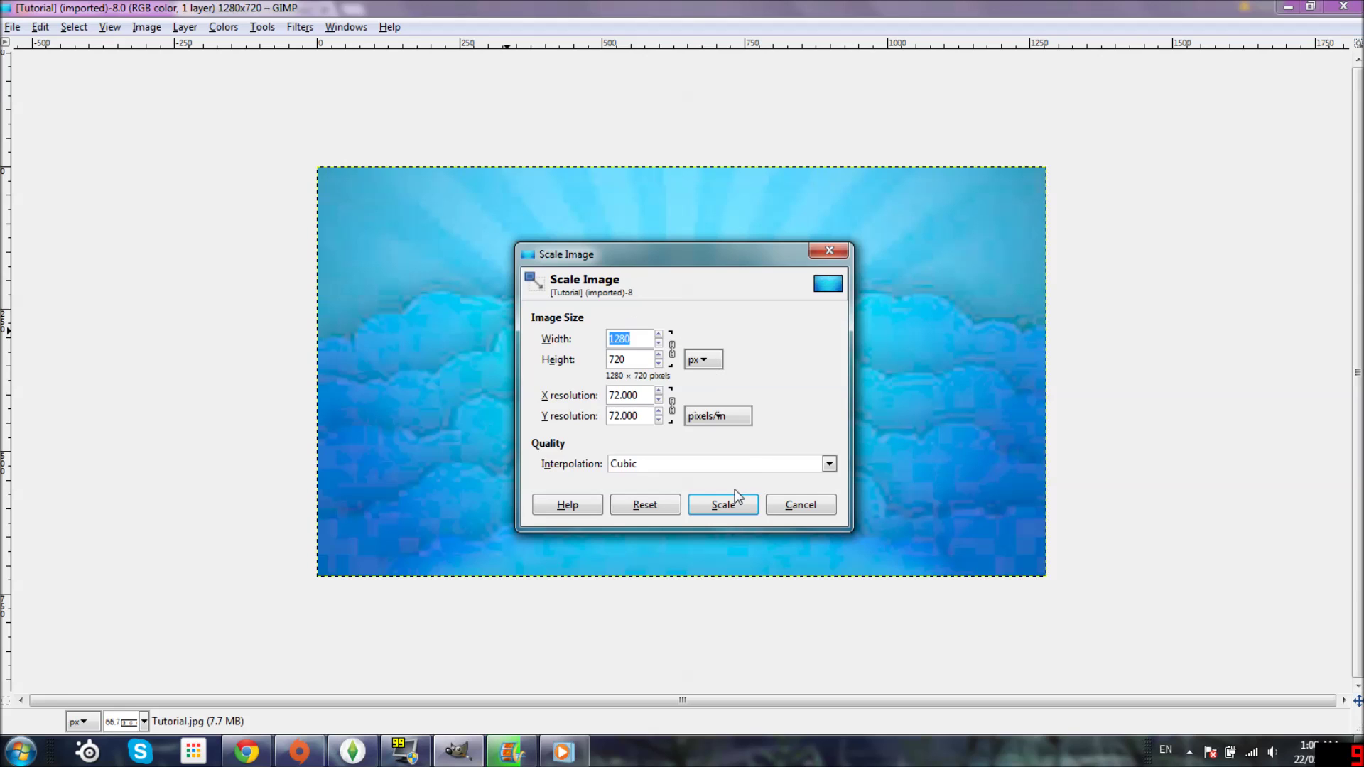
pyautogui.click(829, 250)
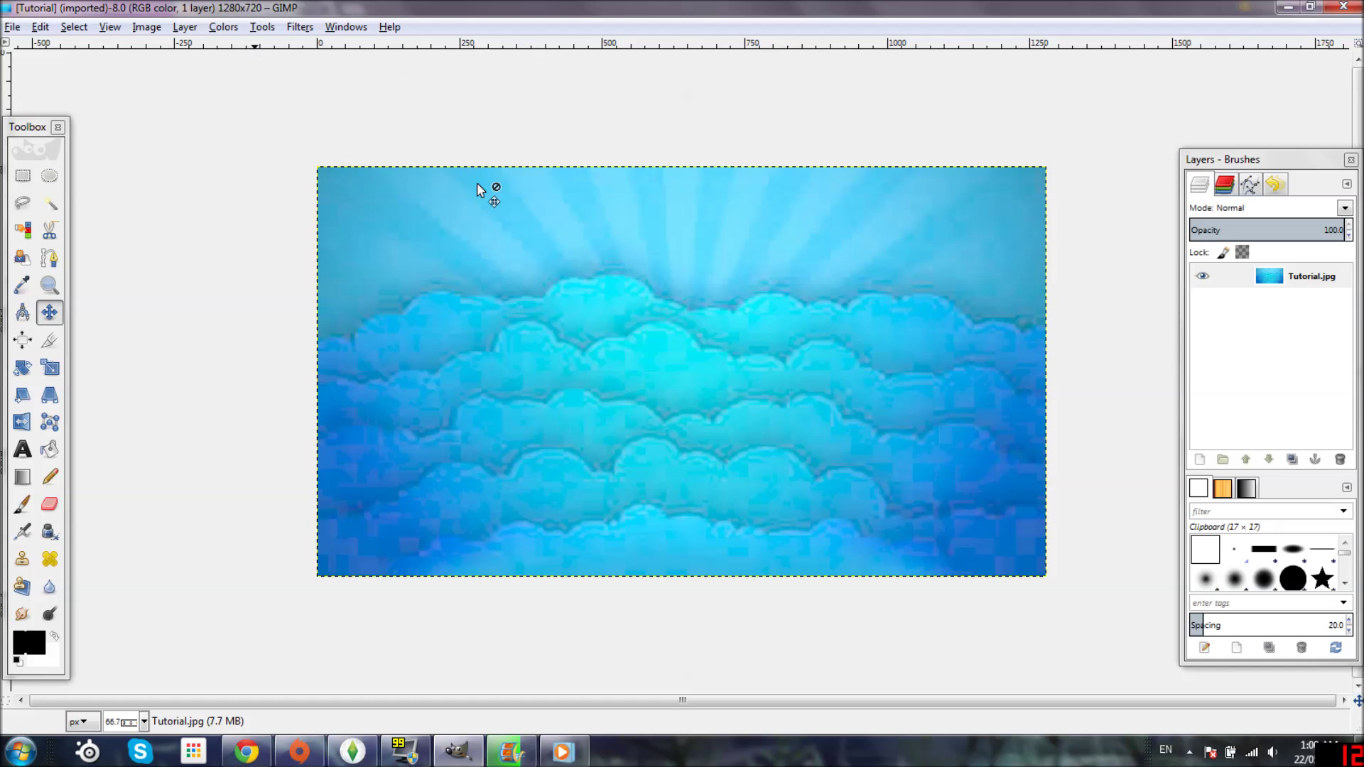
# - Brighten the clouds with Brightness-Contrast, Brightness 22 and Contrast 14
pyautogui.click(225, 28)
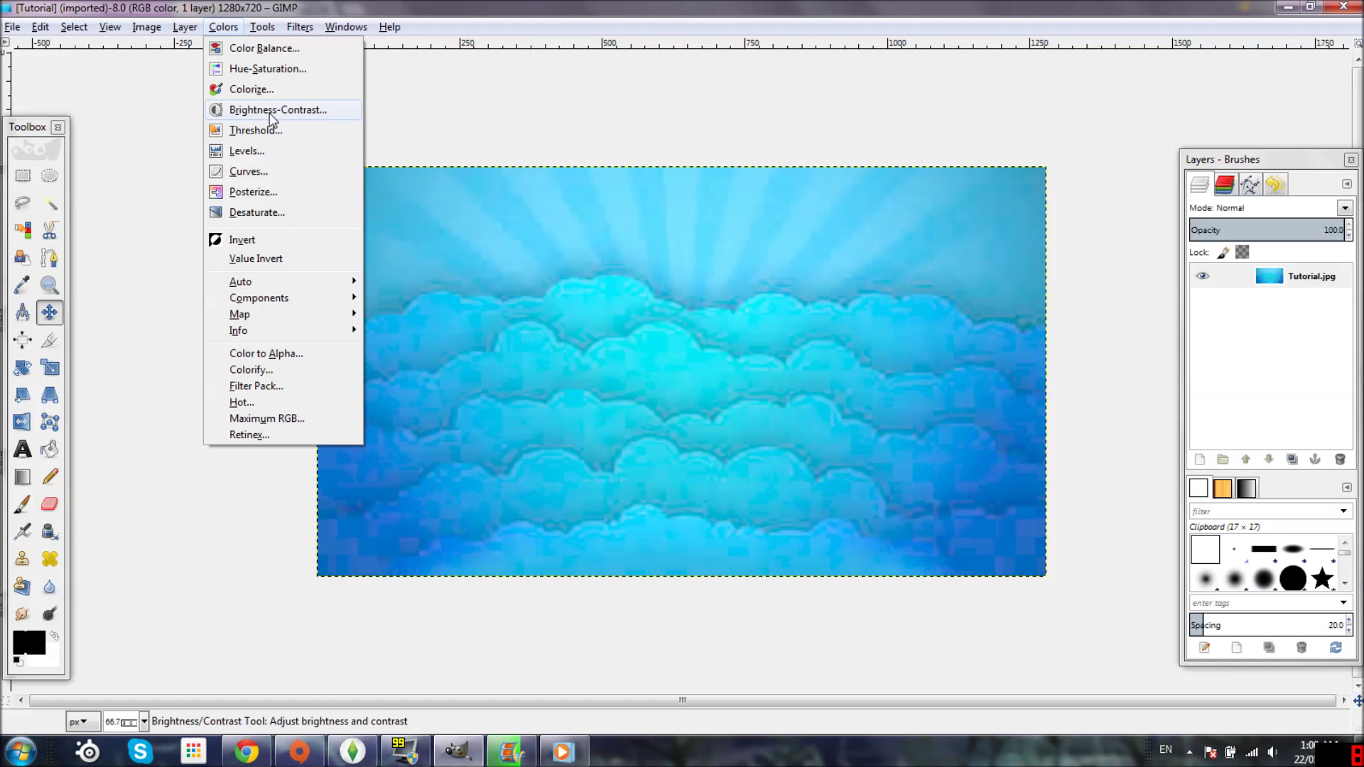
pyautogui.click(270, 113)
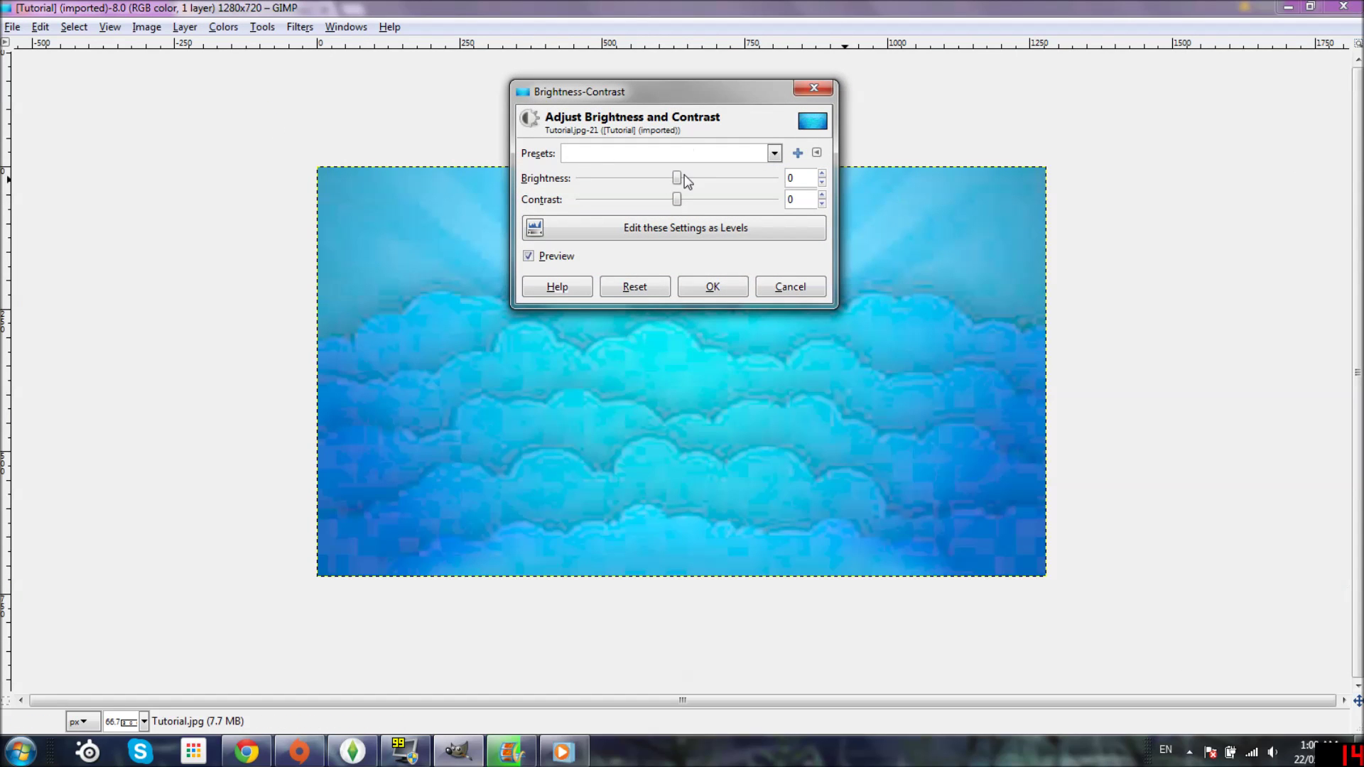
pyautogui.moveTo(682, 178); pyautogui.dragTo(696, 207)
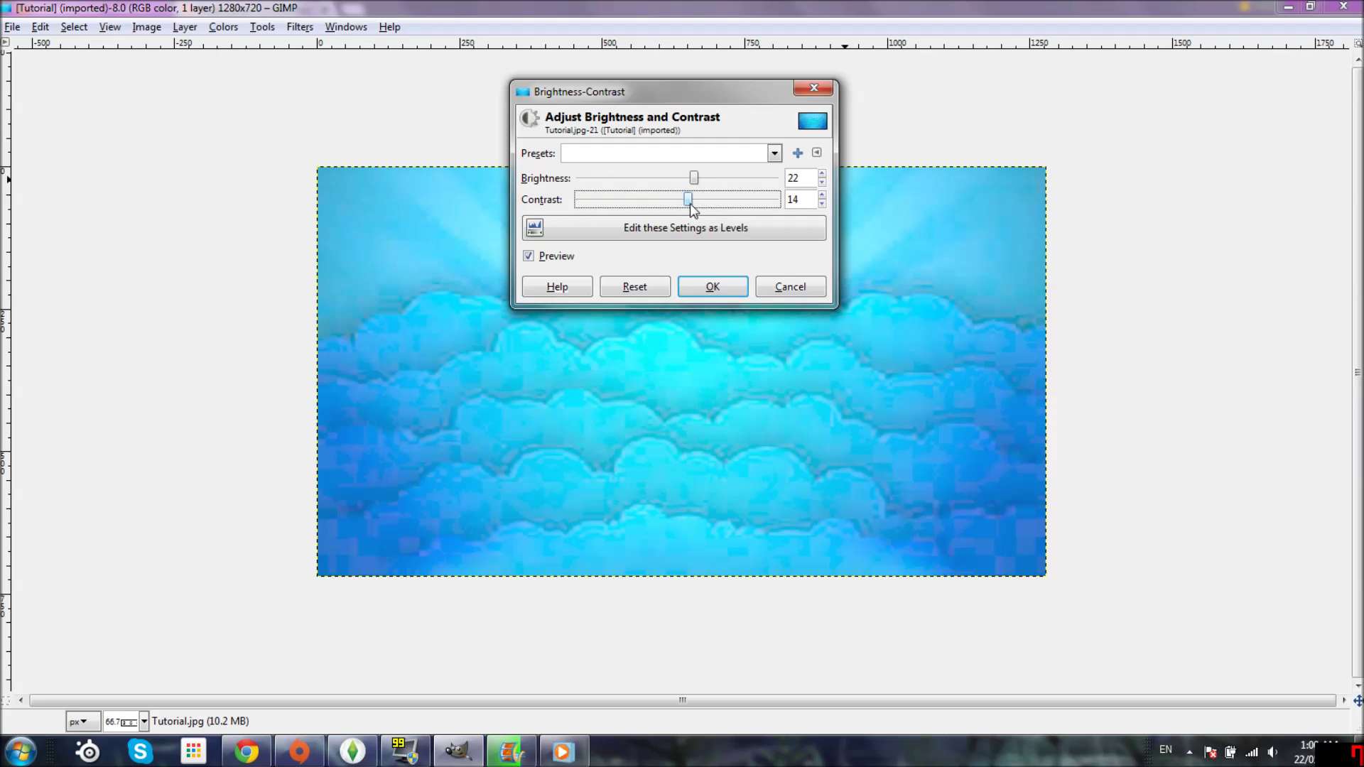
pyautogui.click(714, 288)
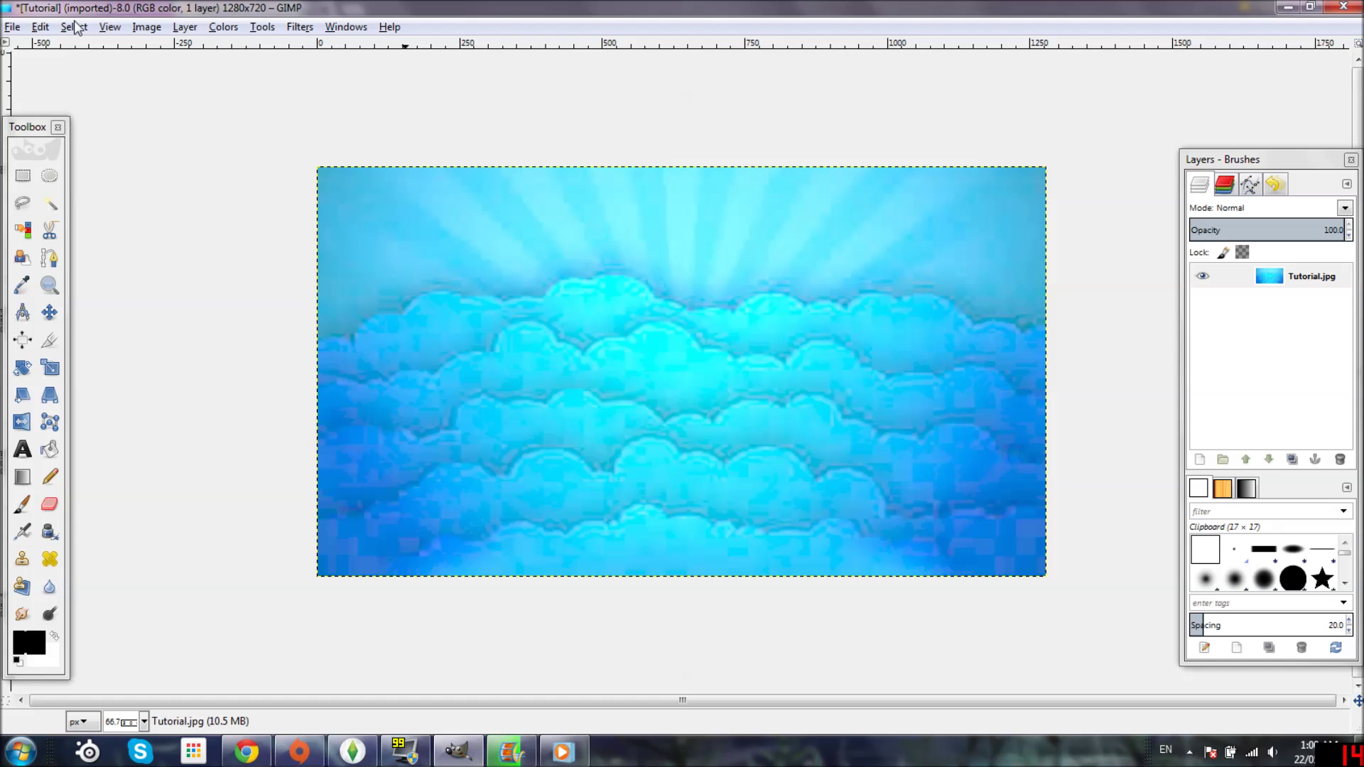
# - Open the TS4 2015-05-21 screenshot of the blonde Sim
pyautogui.click(16, 27)
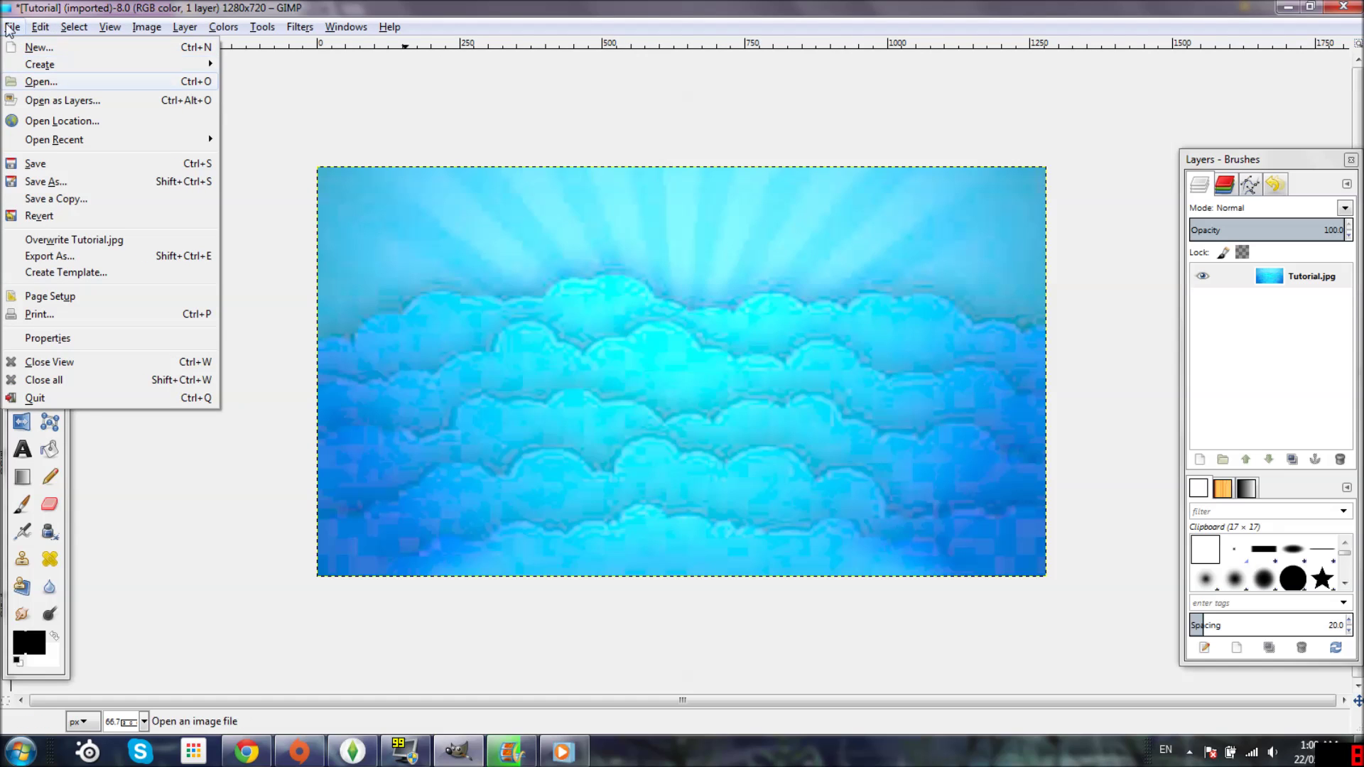
pyautogui.click(41, 82)
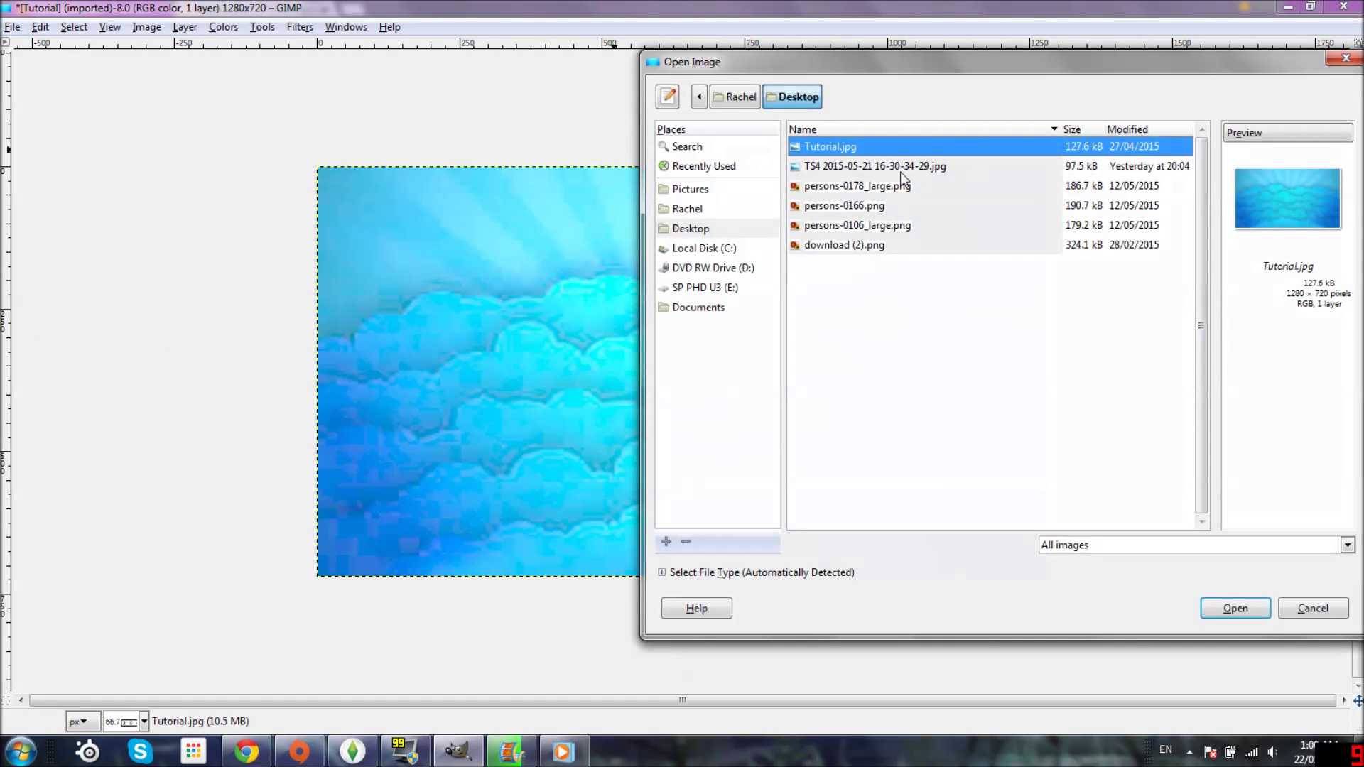
pyautogui.click(899, 169)
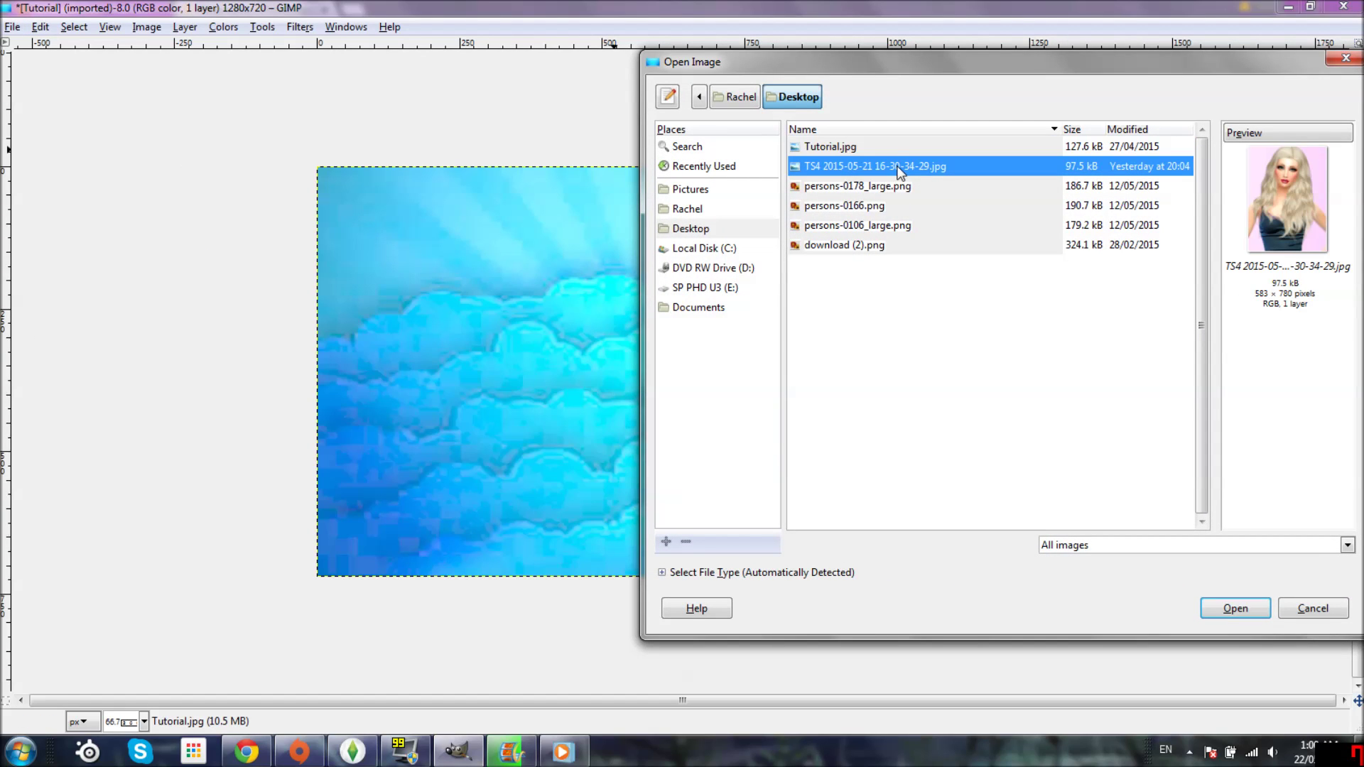
pyautogui.click(1240, 610)
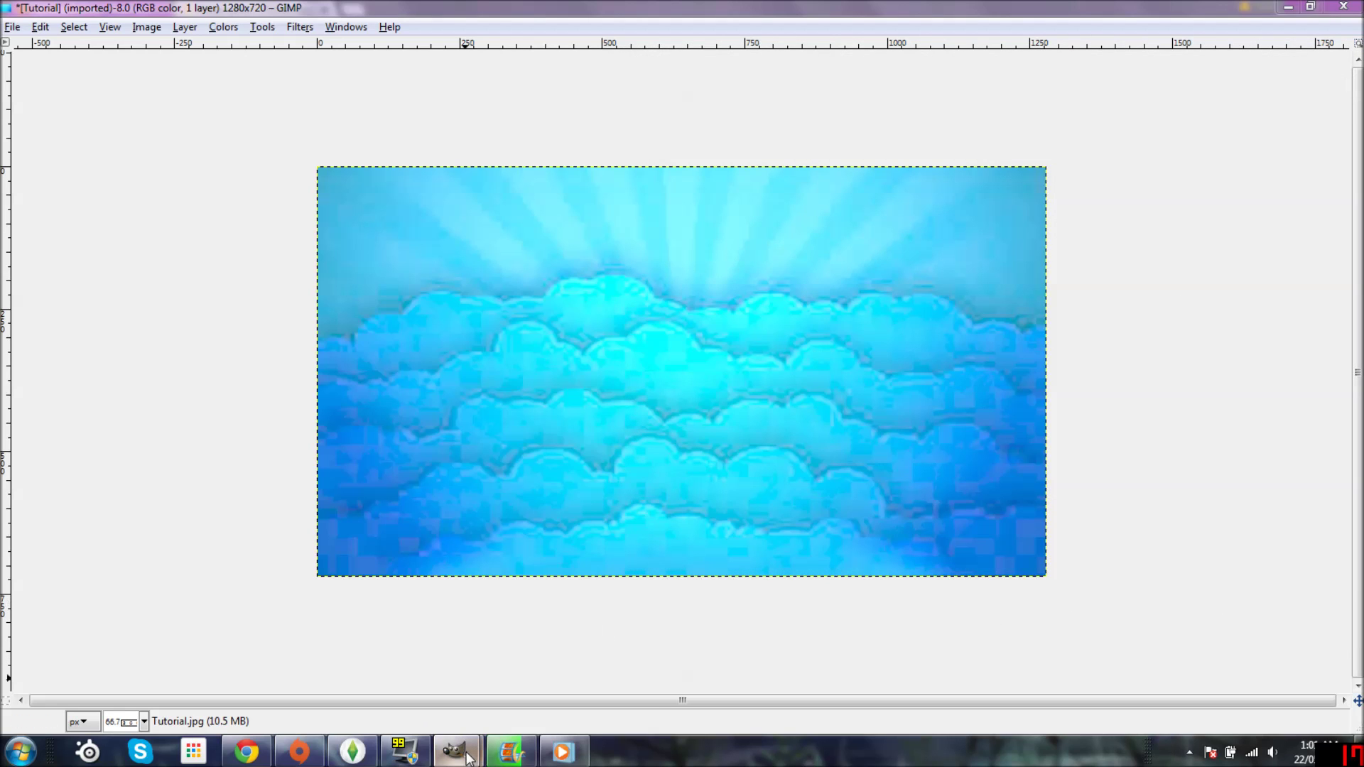
# - Move the Sim screenshot window right and the Layers dock up and left
pyautogui.moveTo(469, 759)
pyautogui.click(544, 651)
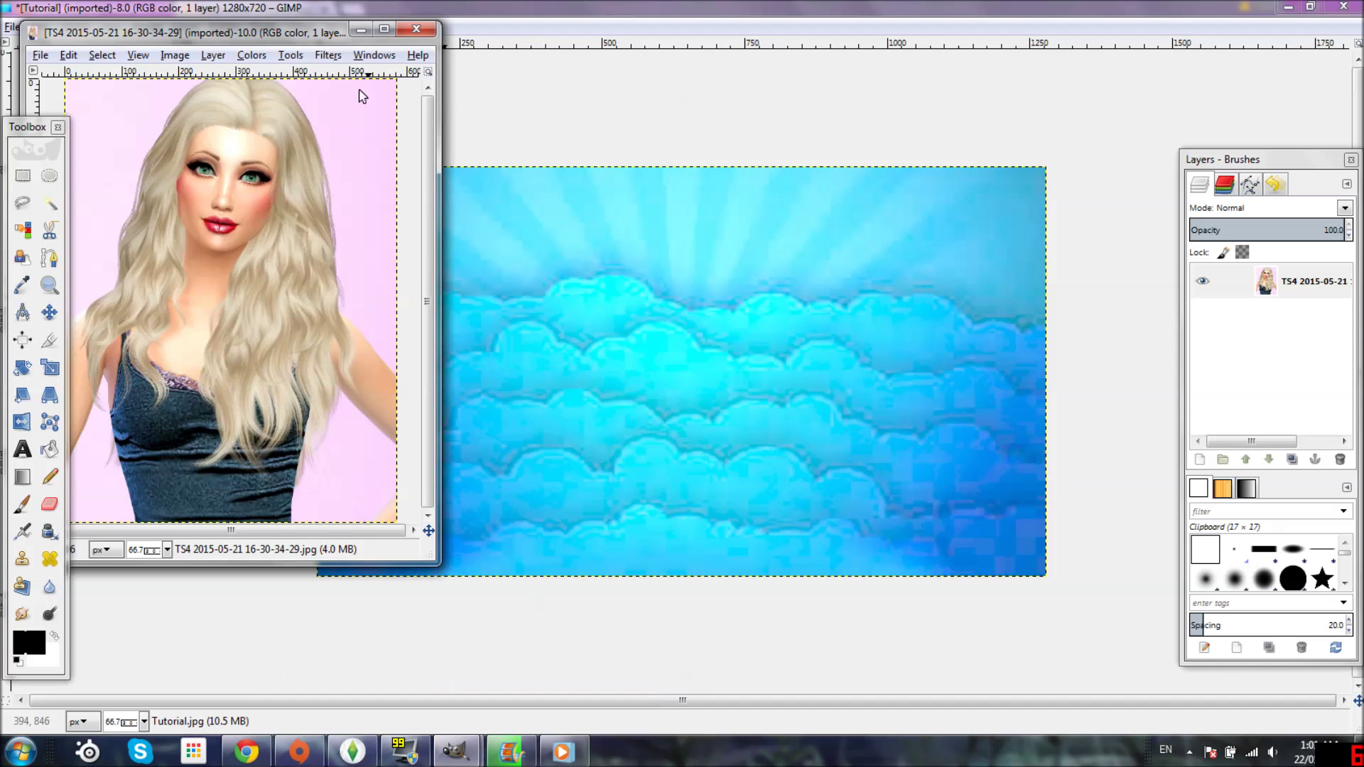
pyautogui.moveTo(295, 37); pyautogui.dragTo(464, 42)
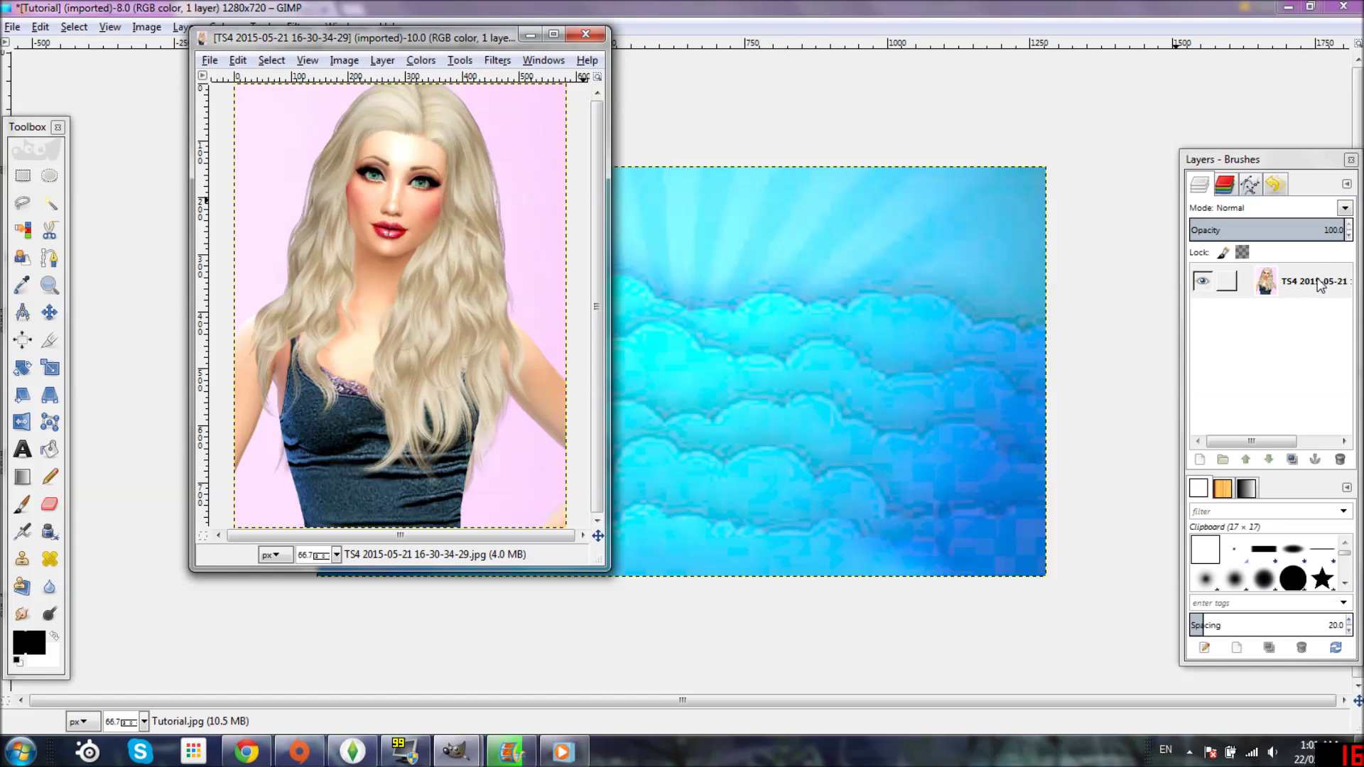
pyautogui.moveTo(1295, 168); pyautogui.dragTo(1204, 106)
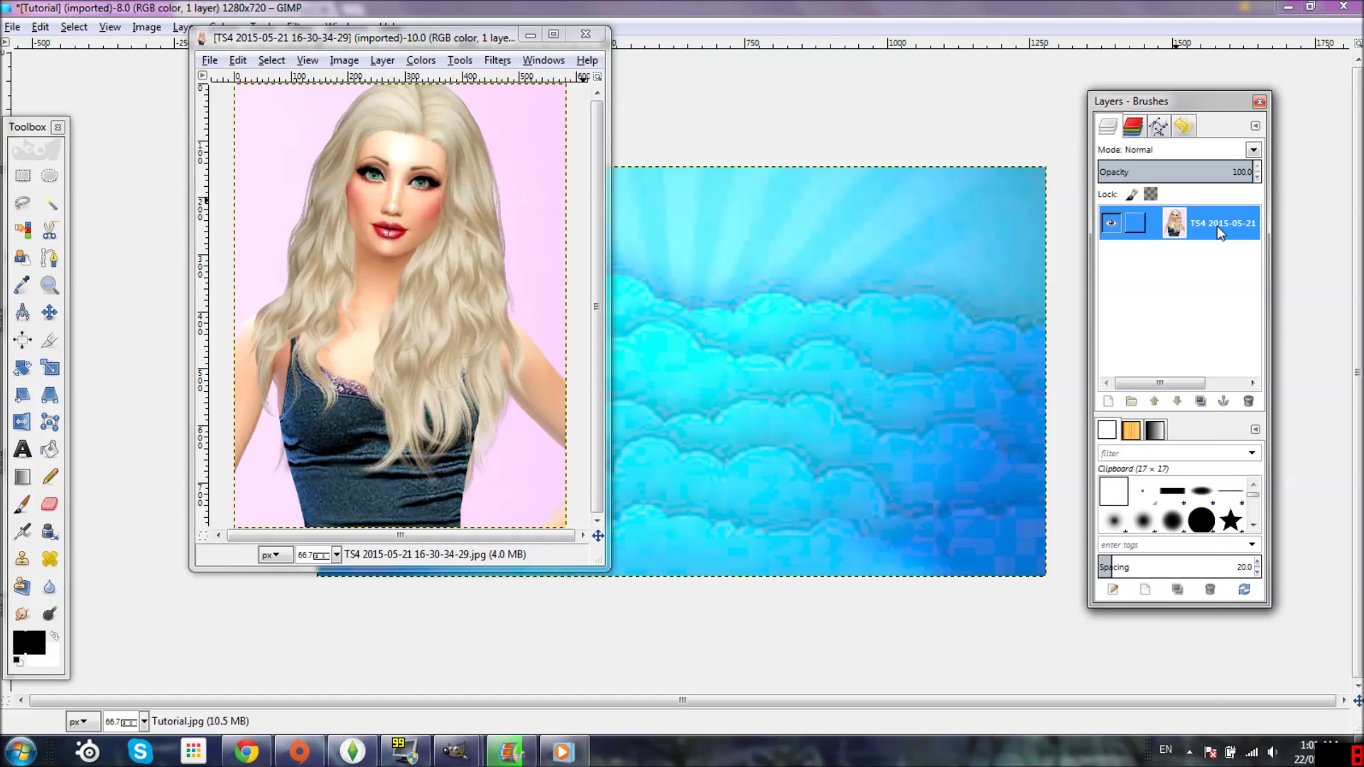
# - Add an alpha channel to the Sim layer and delete the pink left of her hair
pyautogui.rightClick(1220, 234)
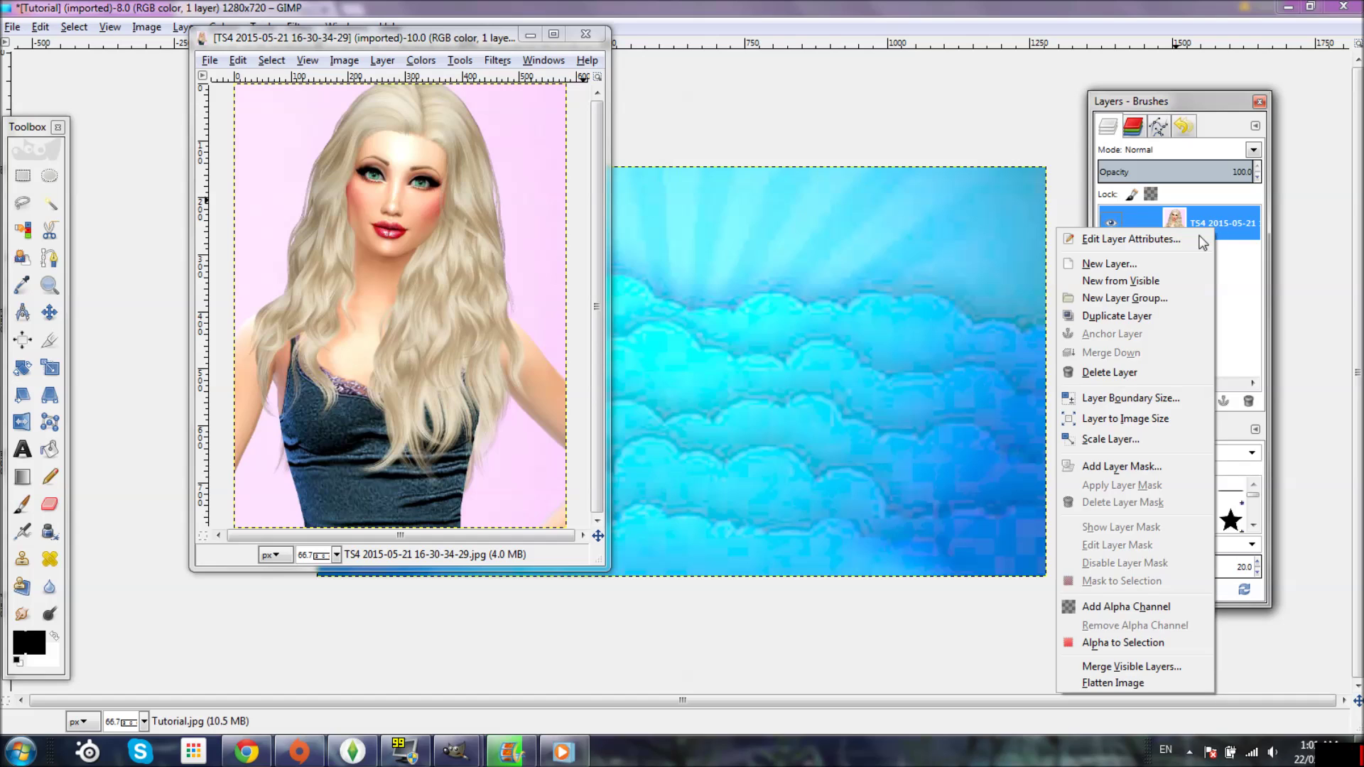
pyautogui.click(1132, 612)
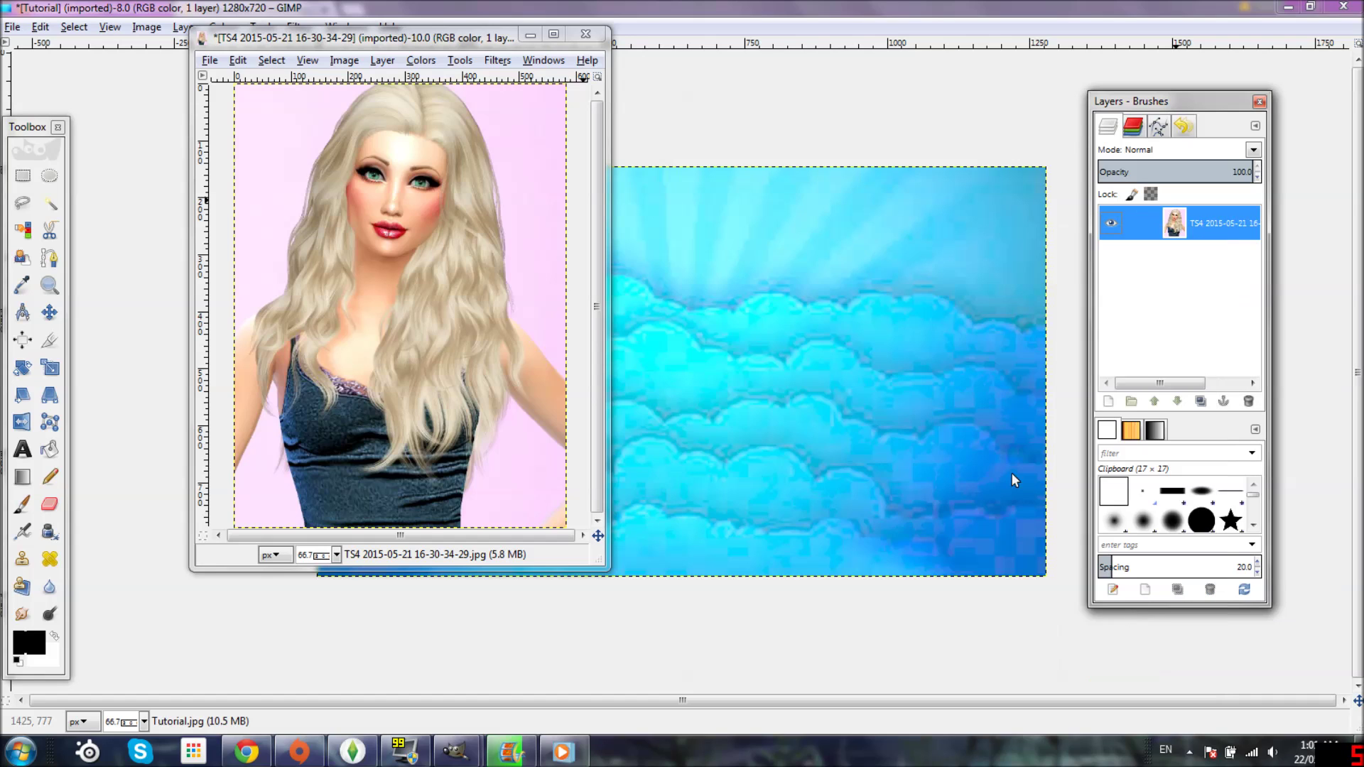
pyautogui.click(57, 209)
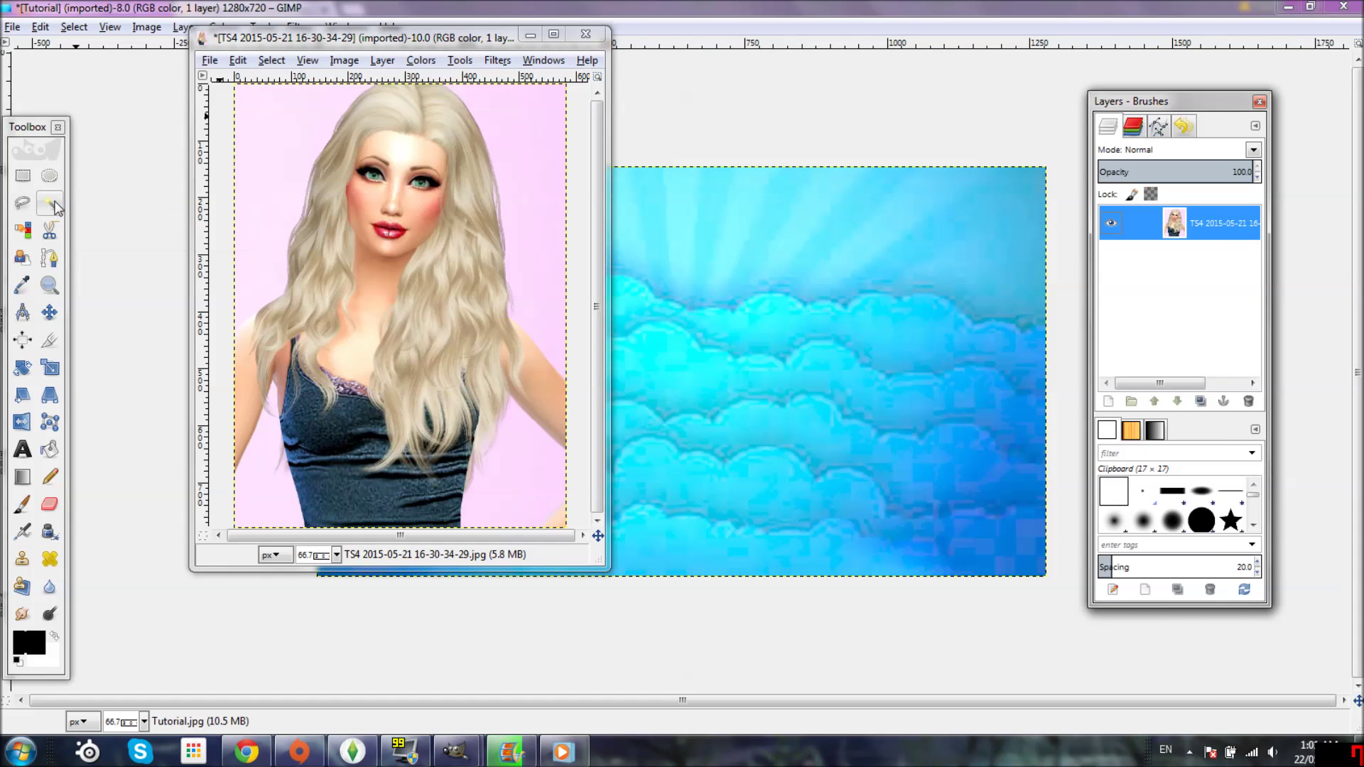
pyautogui.click(273, 168)
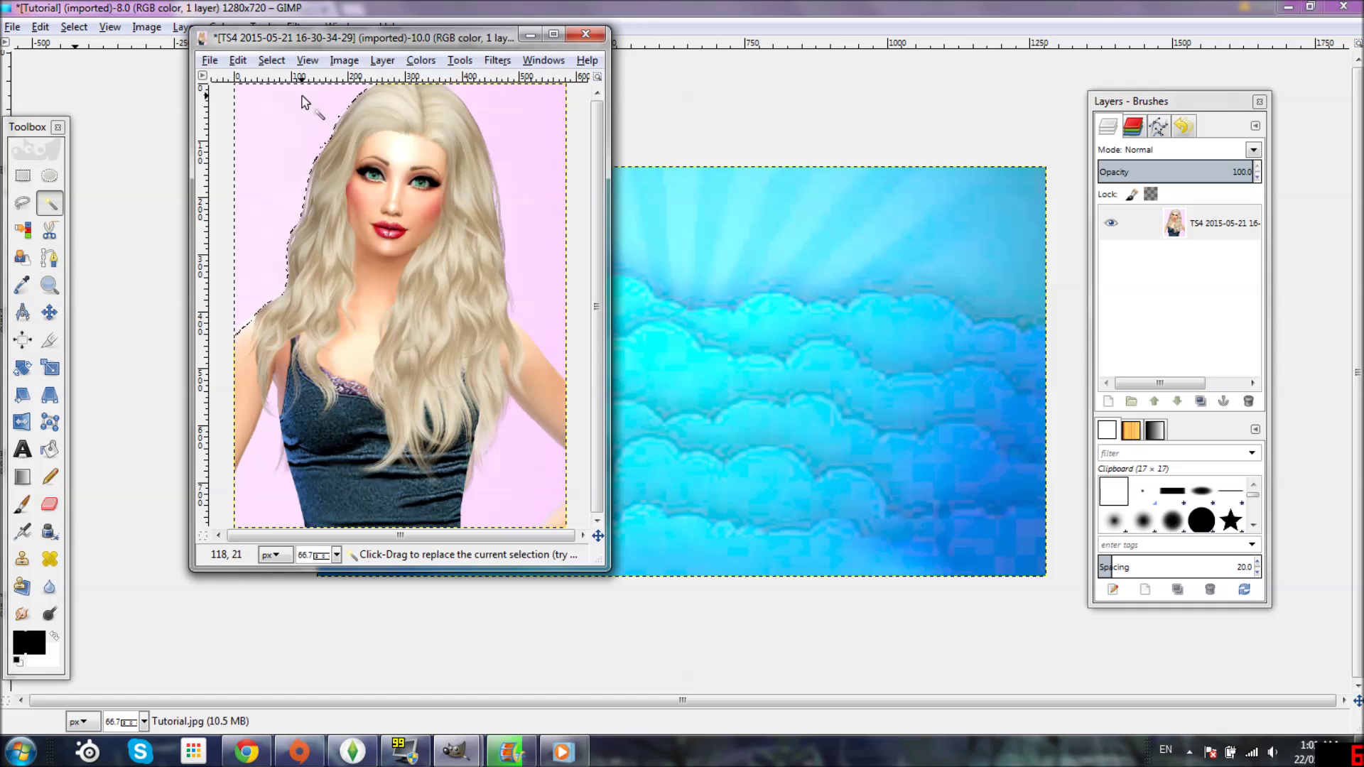
pyautogui.press('Delete')
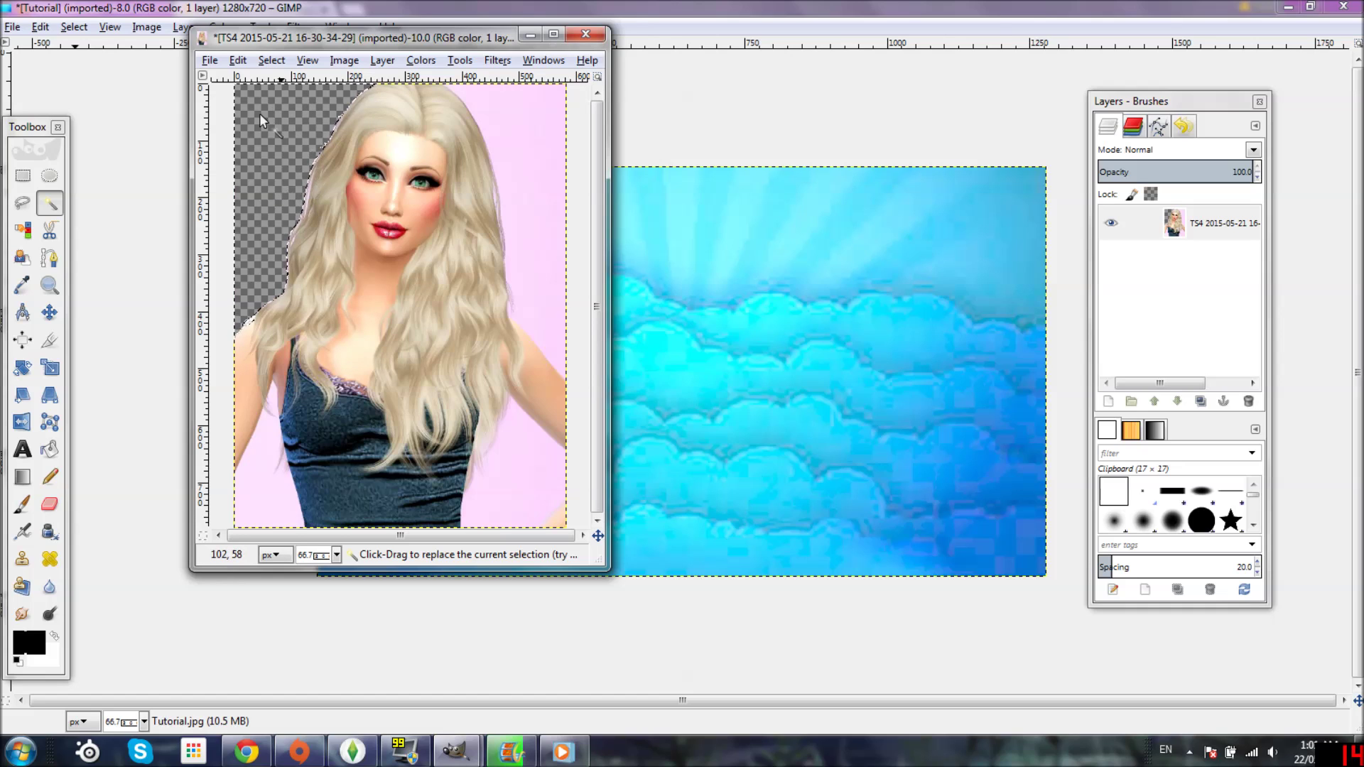
# - Delete the remaining pink areas: right of the hair, lower right, lower left, and the last sliver
pyautogui.click(508, 129)
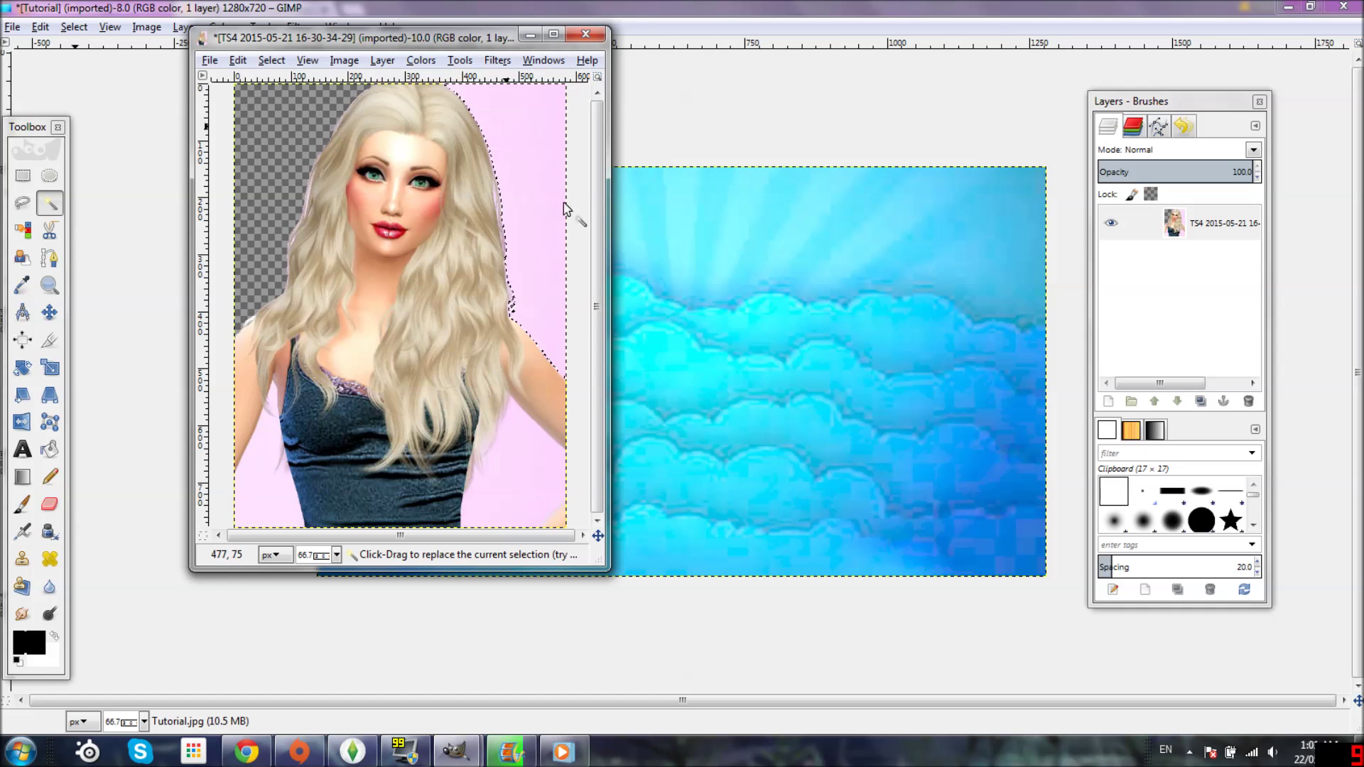
pyautogui.press('Delete')
pyautogui.click(537, 459)
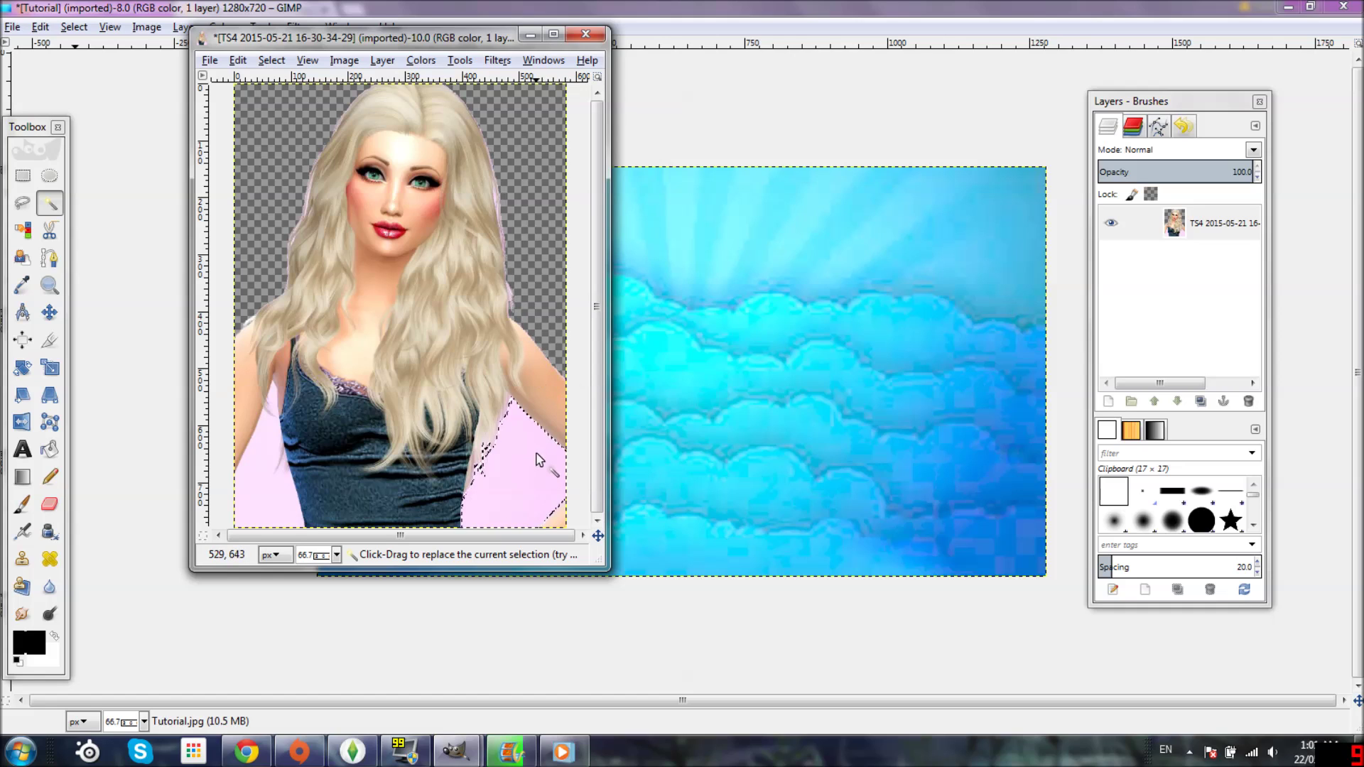
pyautogui.press('Delete')
pyautogui.click(245, 497)
pyautogui.press('Delete')
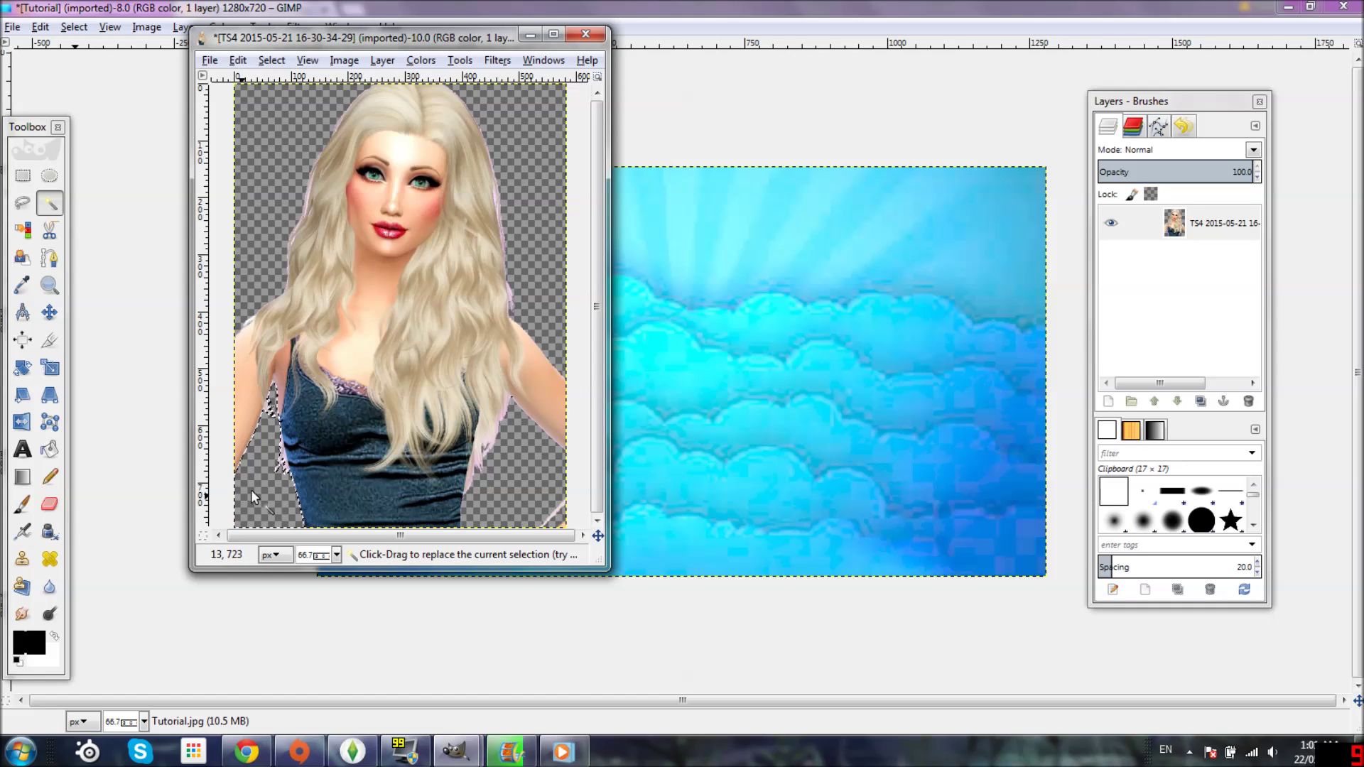
pyautogui.moveTo(563, 524); pyautogui.dragTo(563, 525)
pyautogui.press('Delete')
pyautogui.moveTo(444, 36); pyautogui.dragTo(243, 171)
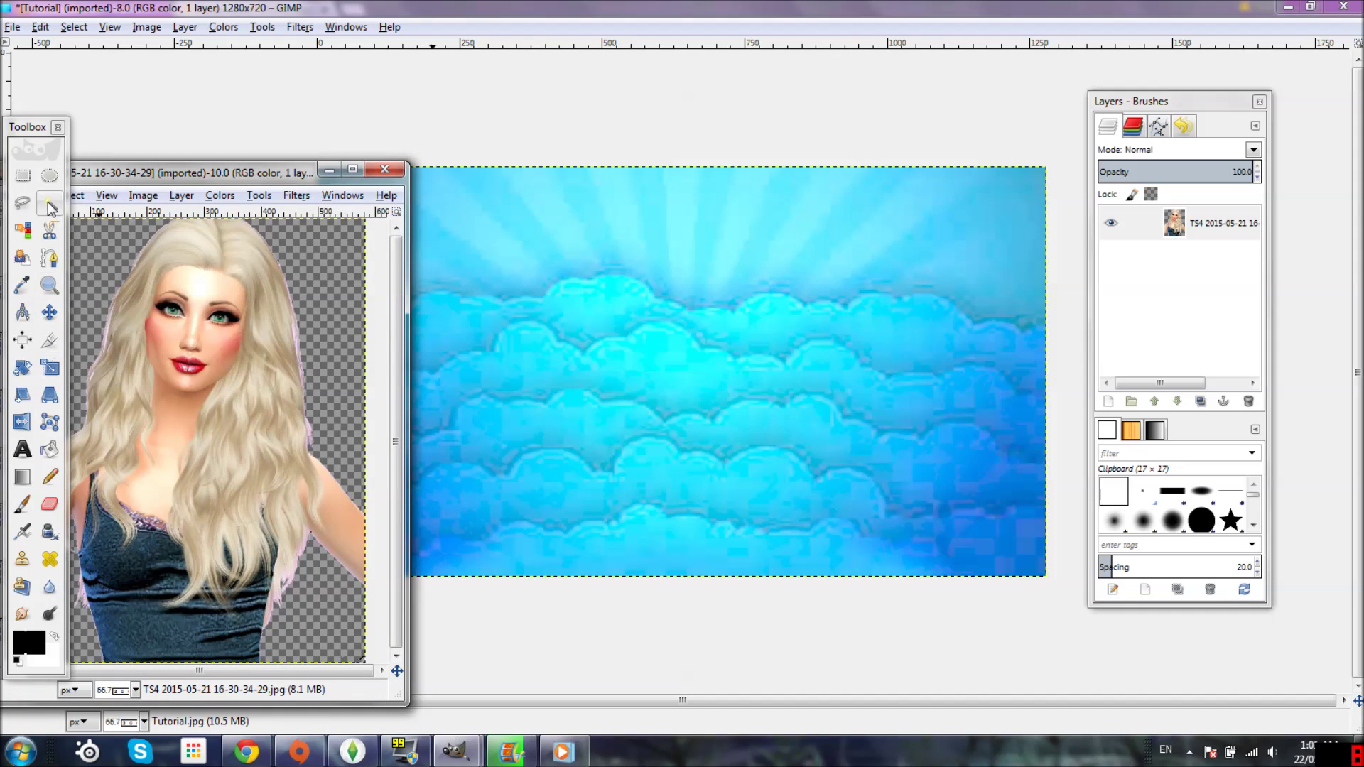
# - Drag the cut-out Sim layer onto the cloud image and shift it left
pyautogui.click(49, 316)
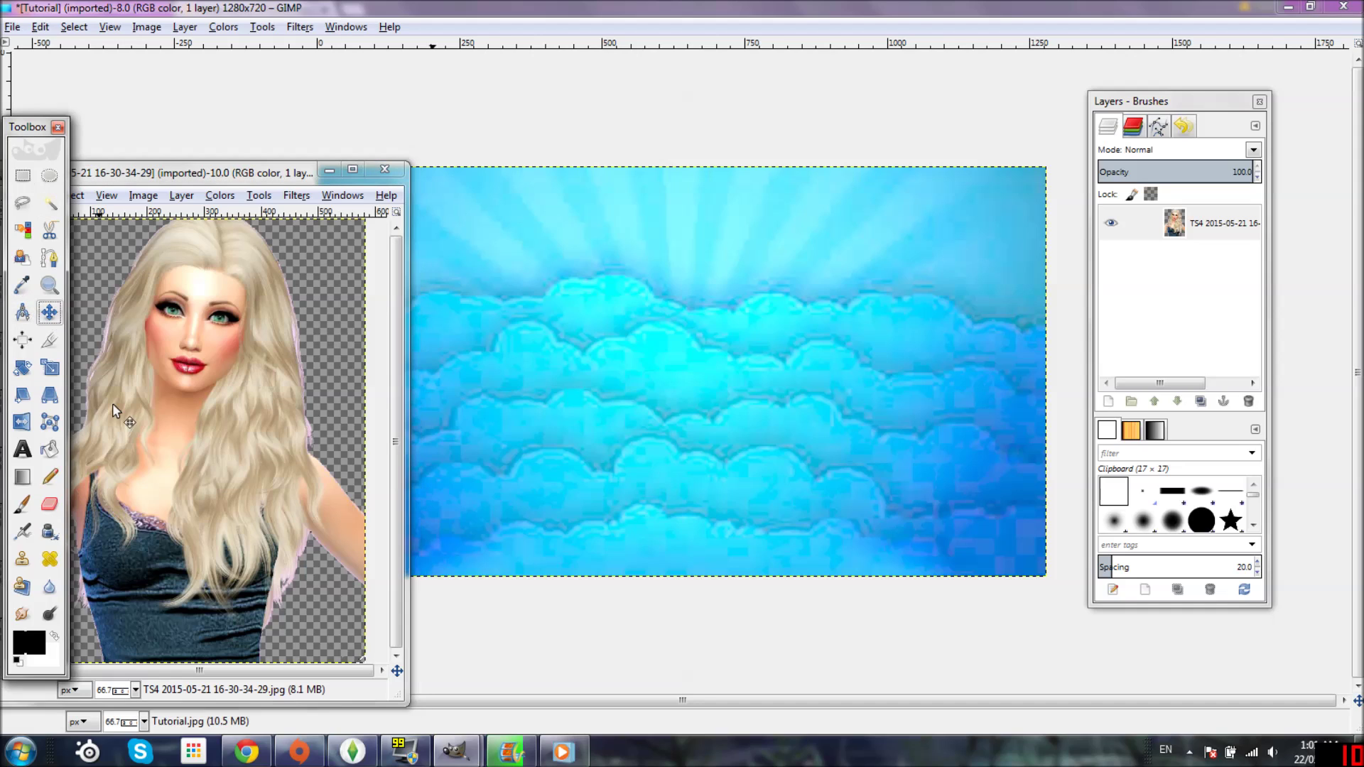
pyautogui.click(1230, 231)
pyautogui.moveTo(1215, 223); pyautogui.dragTo(796, 299)
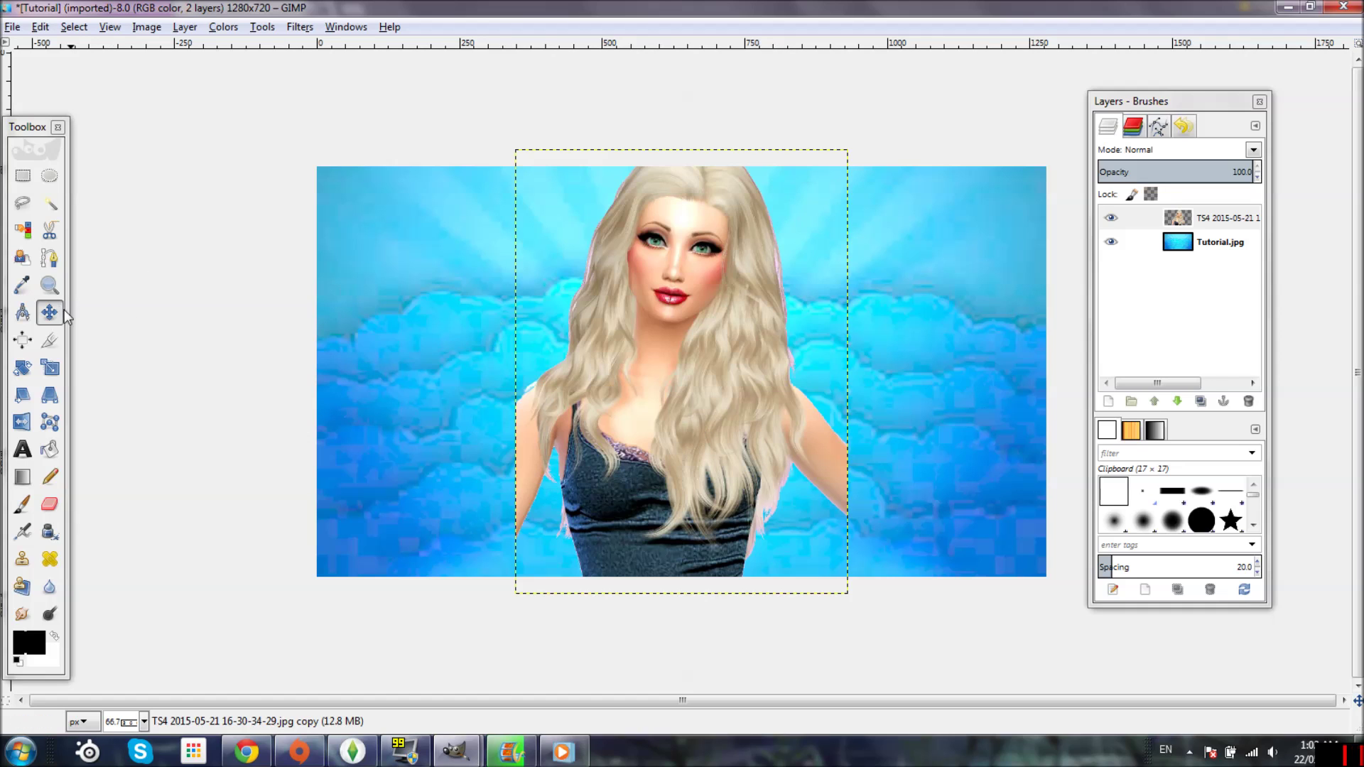
pyautogui.moveTo(687, 389); pyautogui.dragTo(480, 389)
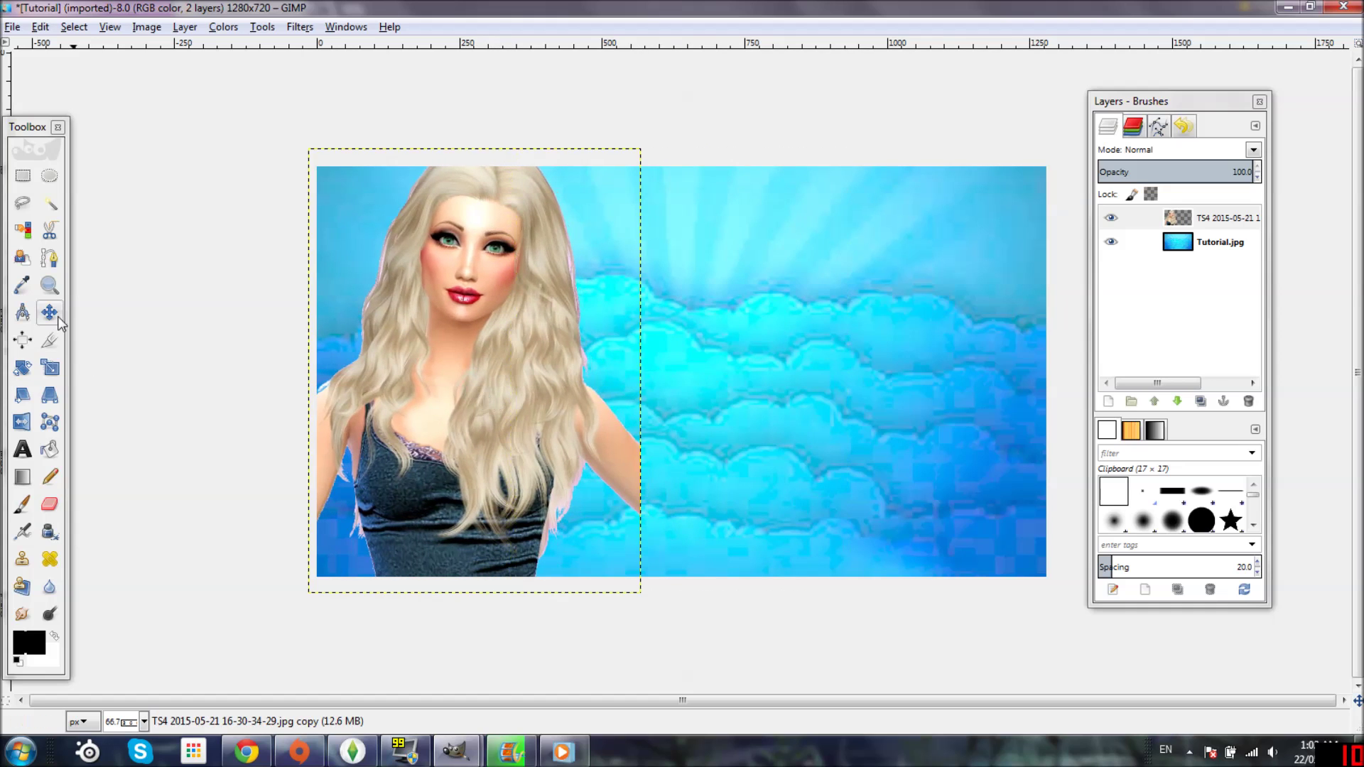
pyautogui.click(46, 316)
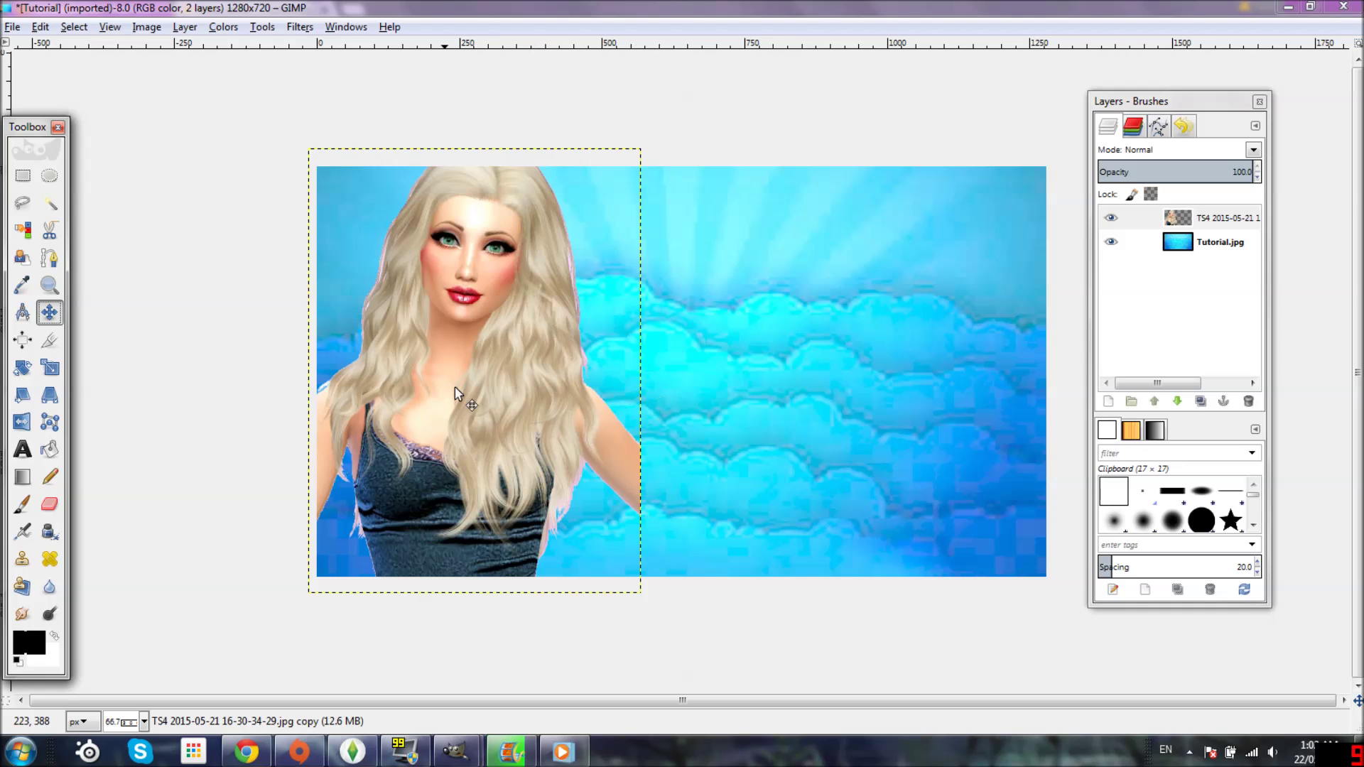
# - Scale up the Sim portrait layer and shift it left and down
pyautogui.click(50, 369)
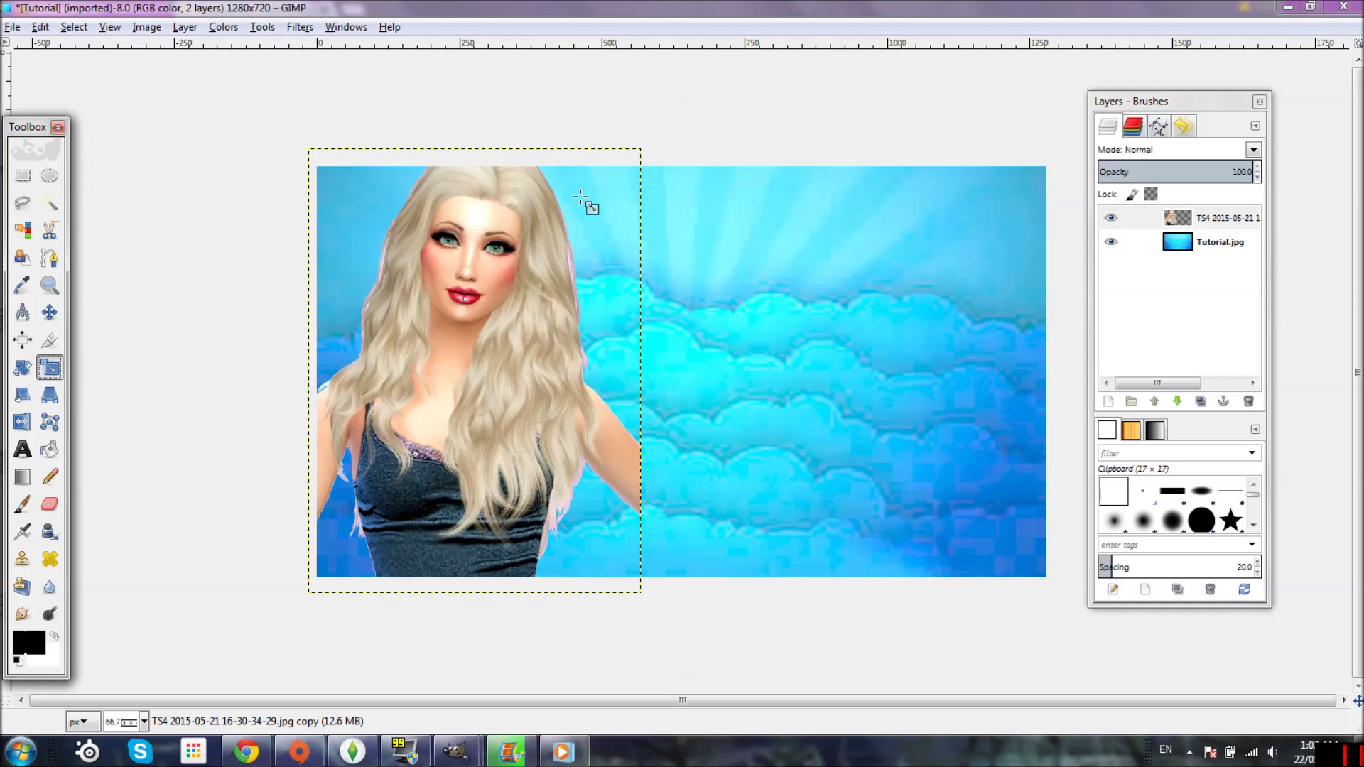
pyautogui.moveTo(628, 198); pyautogui.dragTo(707, 129)
pyautogui.click(201, 708)
pyautogui.click(50, 312)
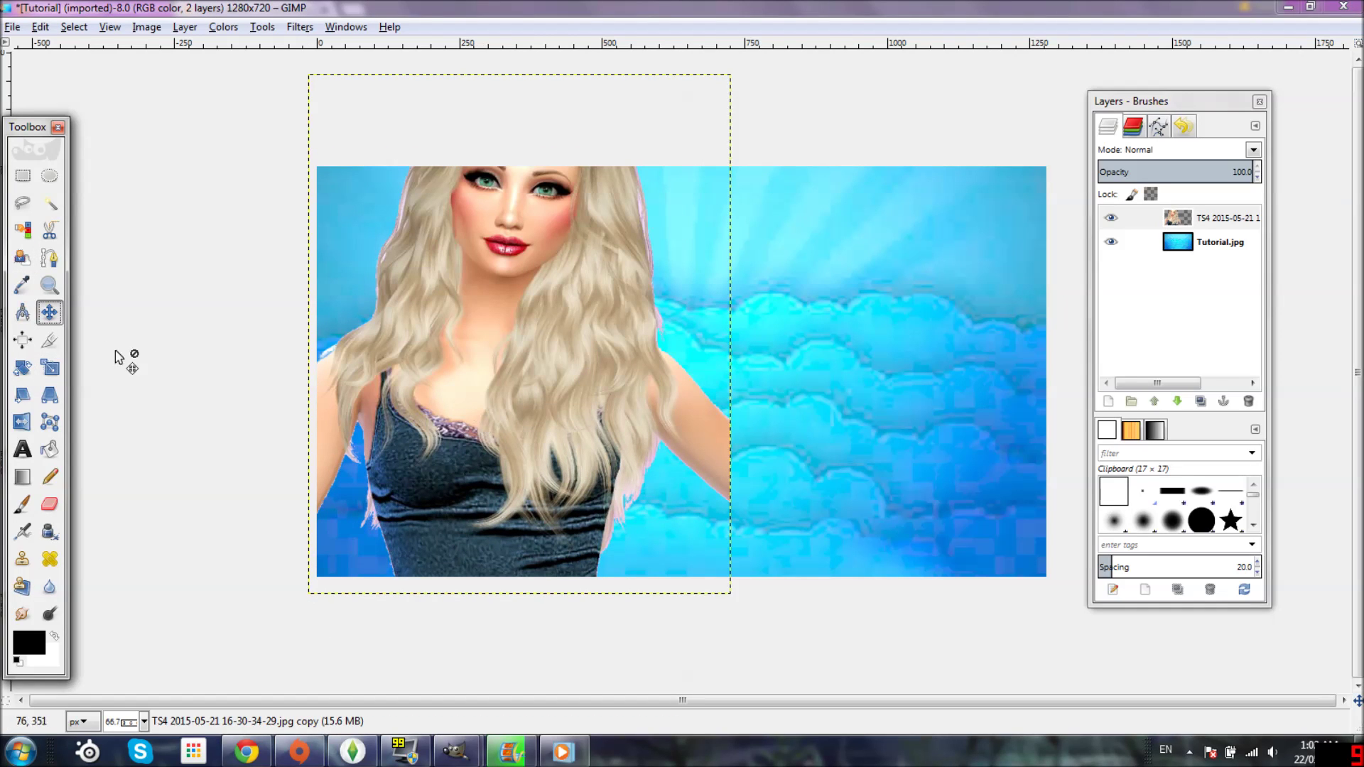
pyautogui.moveTo(474, 414); pyautogui.dragTo(410, 488)
# - Enlarge the portrait again to about 963×1113 px, position it, and select Tutorial.jpg
pyautogui.click(53, 374)
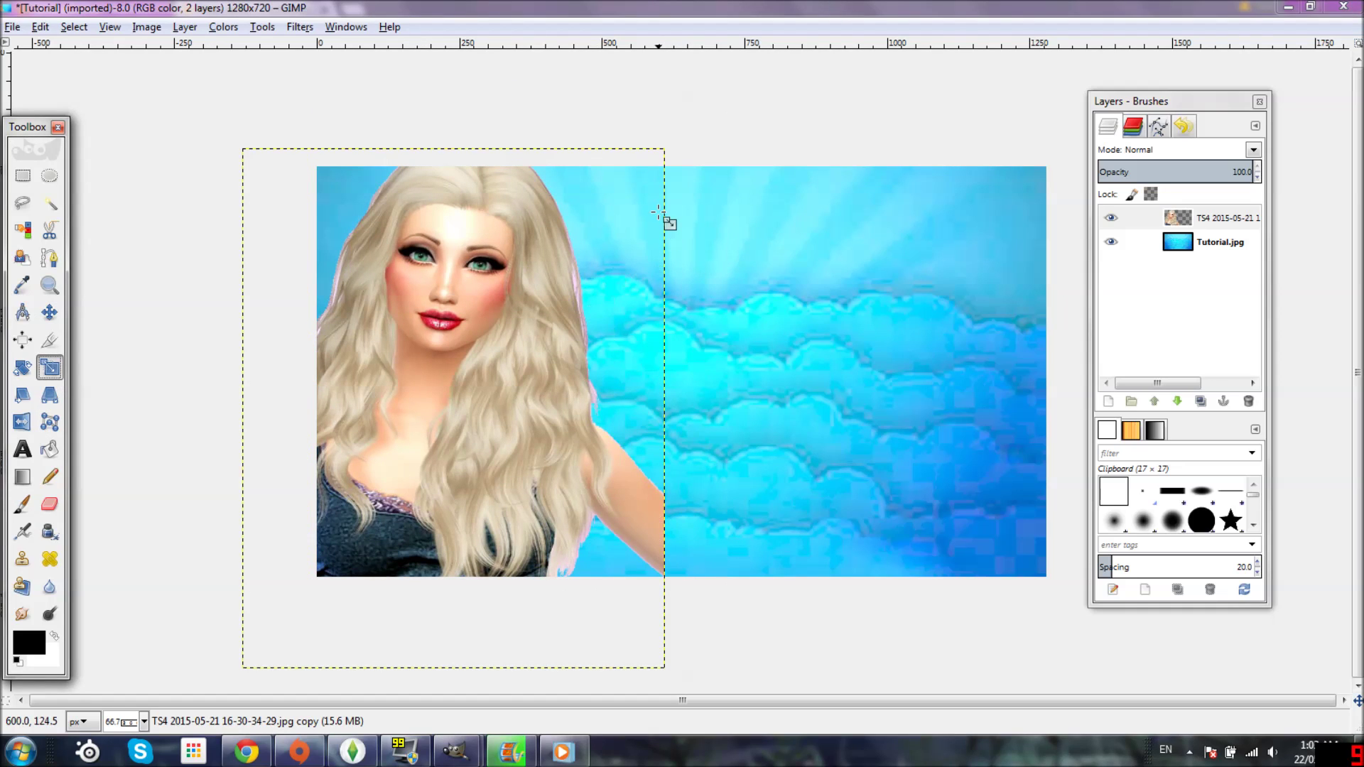
pyautogui.moveTo(654, 207); pyautogui.dragTo(781, 82)
pyautogui.click(199, 705)
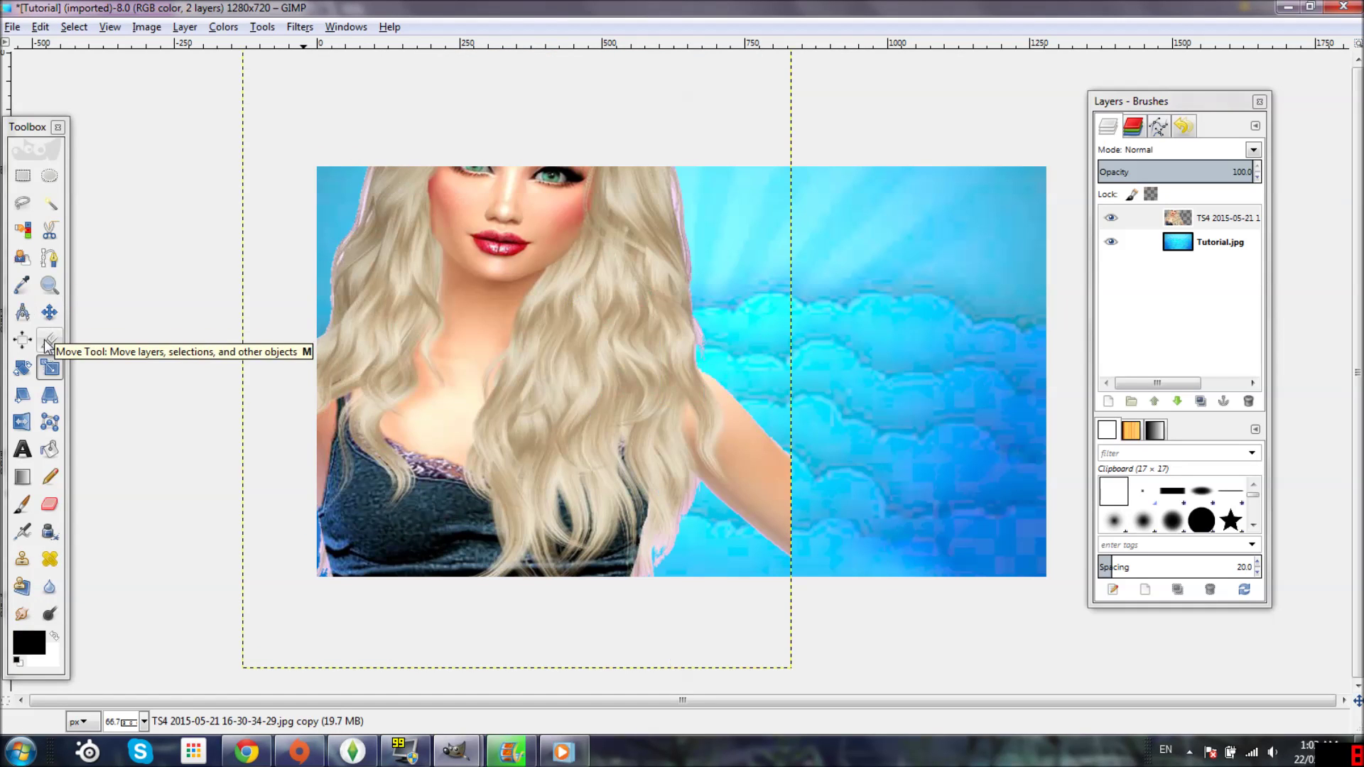
pyautogui.click(50, 316)
pyautogui.moveTo(539, 373)
pyautogui.mouseDown()
pyautogui.moveTo(491, 442)
pyautogui.moveTo(485, 486)
pyautogui.moveTo(538, 373)
pyautogui.mouseUp()
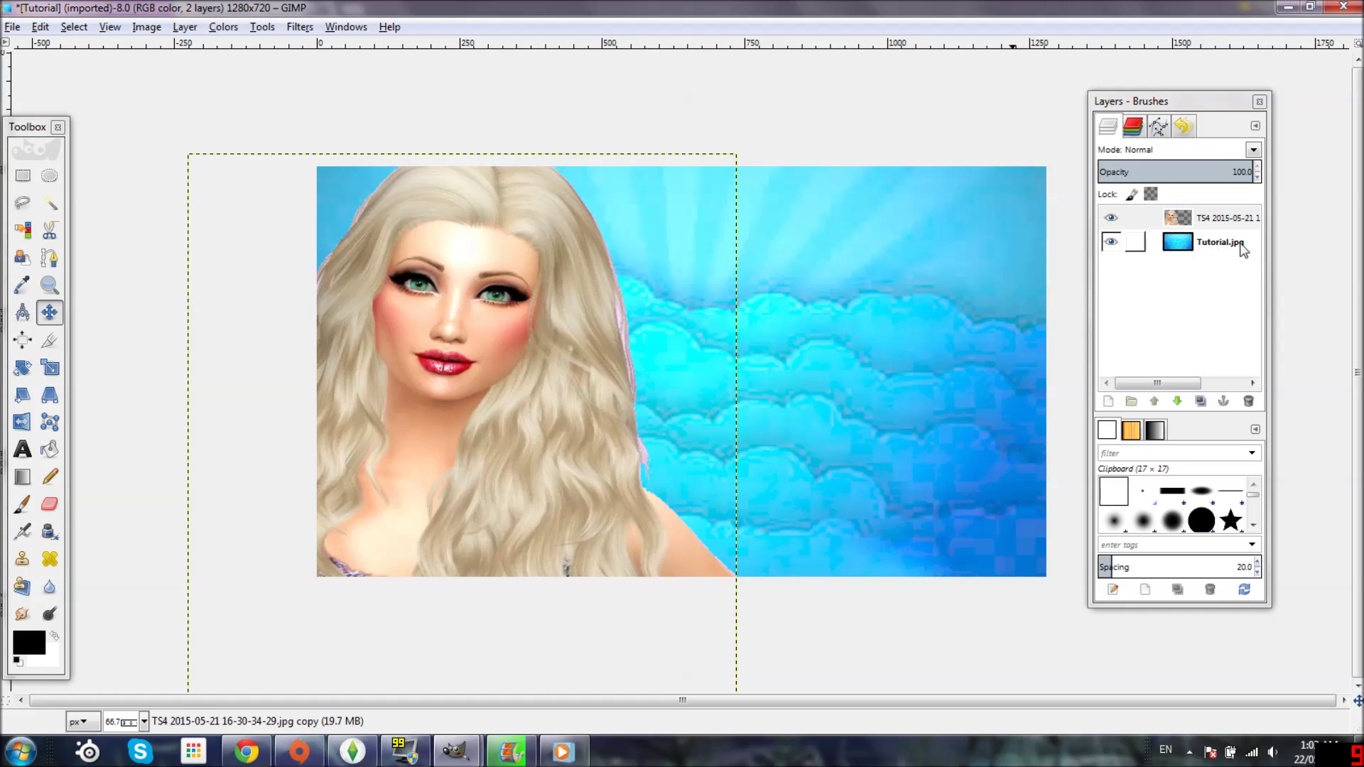
pyautogui.click(1210, 242)
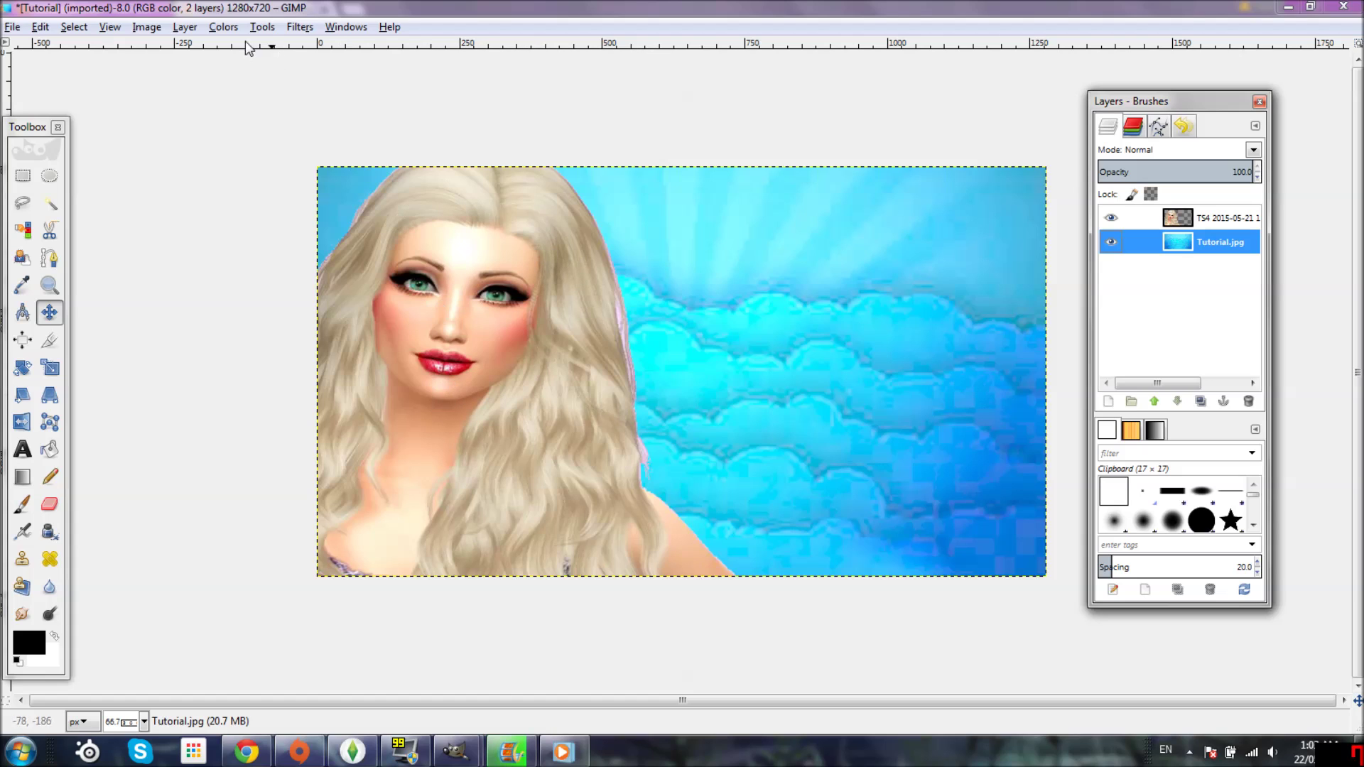
pyautogui.click(222, 27)
pyautogui.click(277, 110)
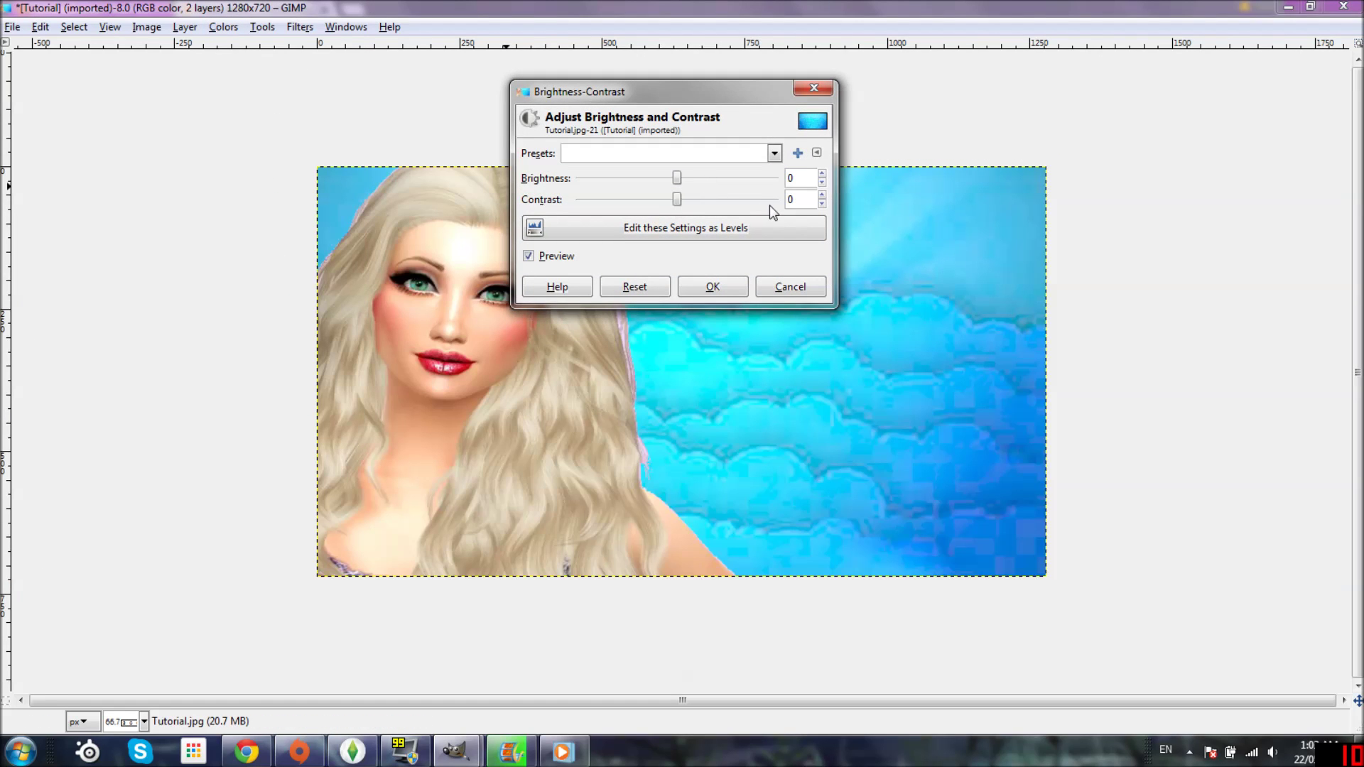
pyautogui.click(815, 91)
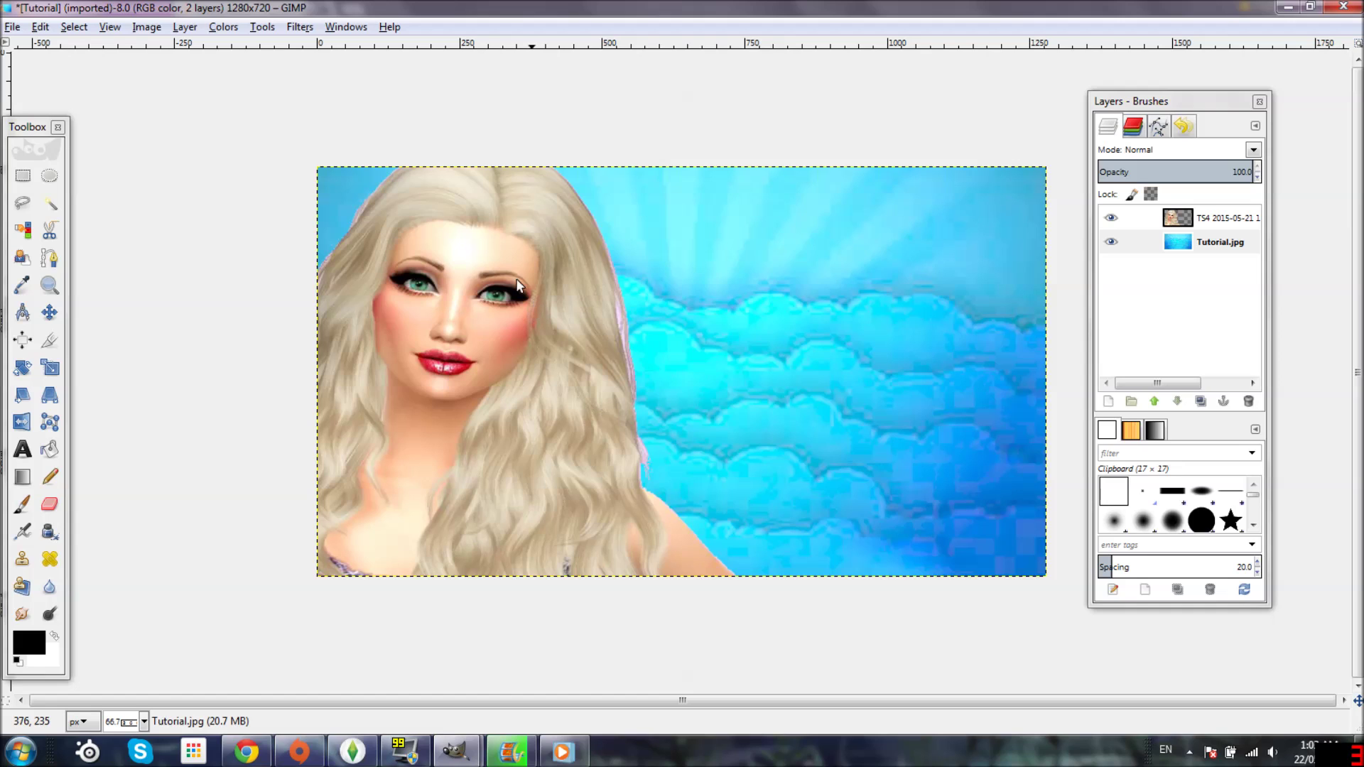
pyautogui.click(13, 28)
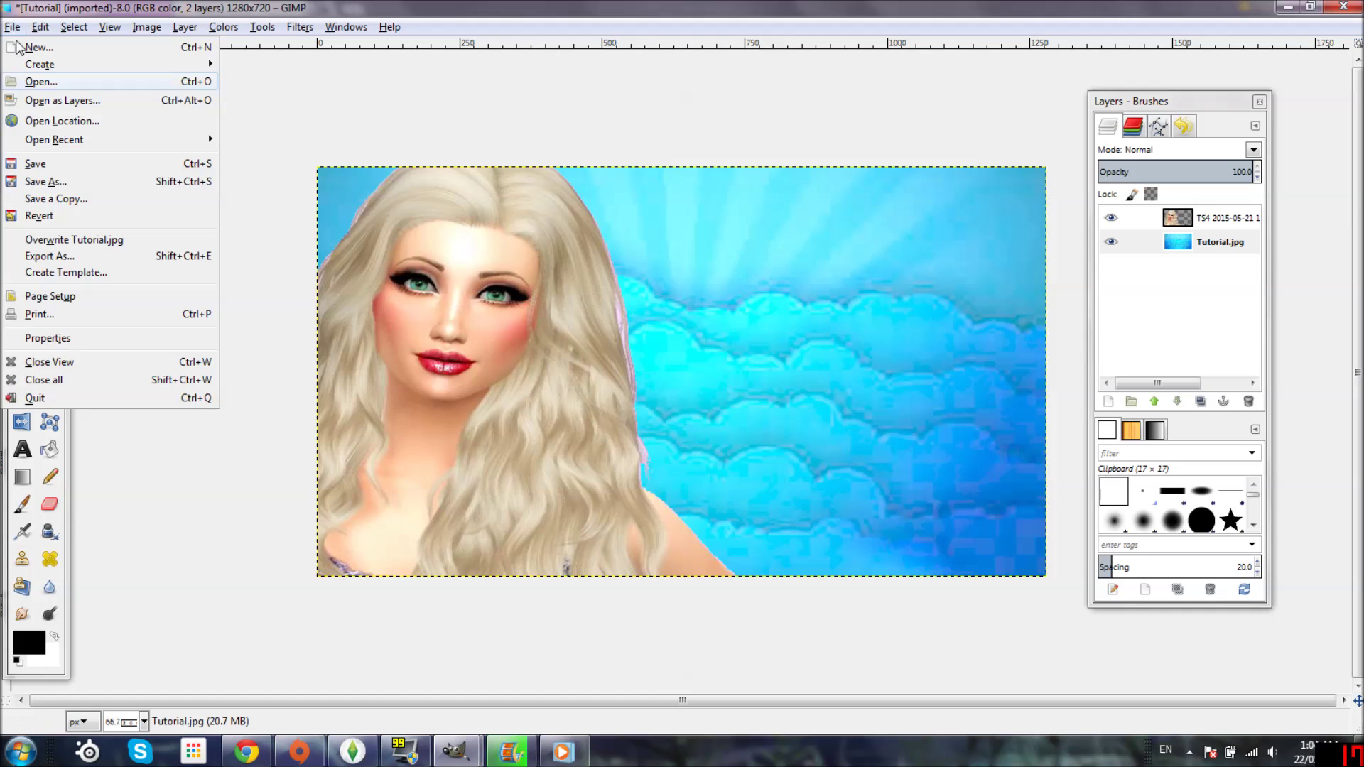
# - Open the Sims 4 logo image download (2).png
pyautogui.click(42, 83)
pyautogui.click(877, 184)
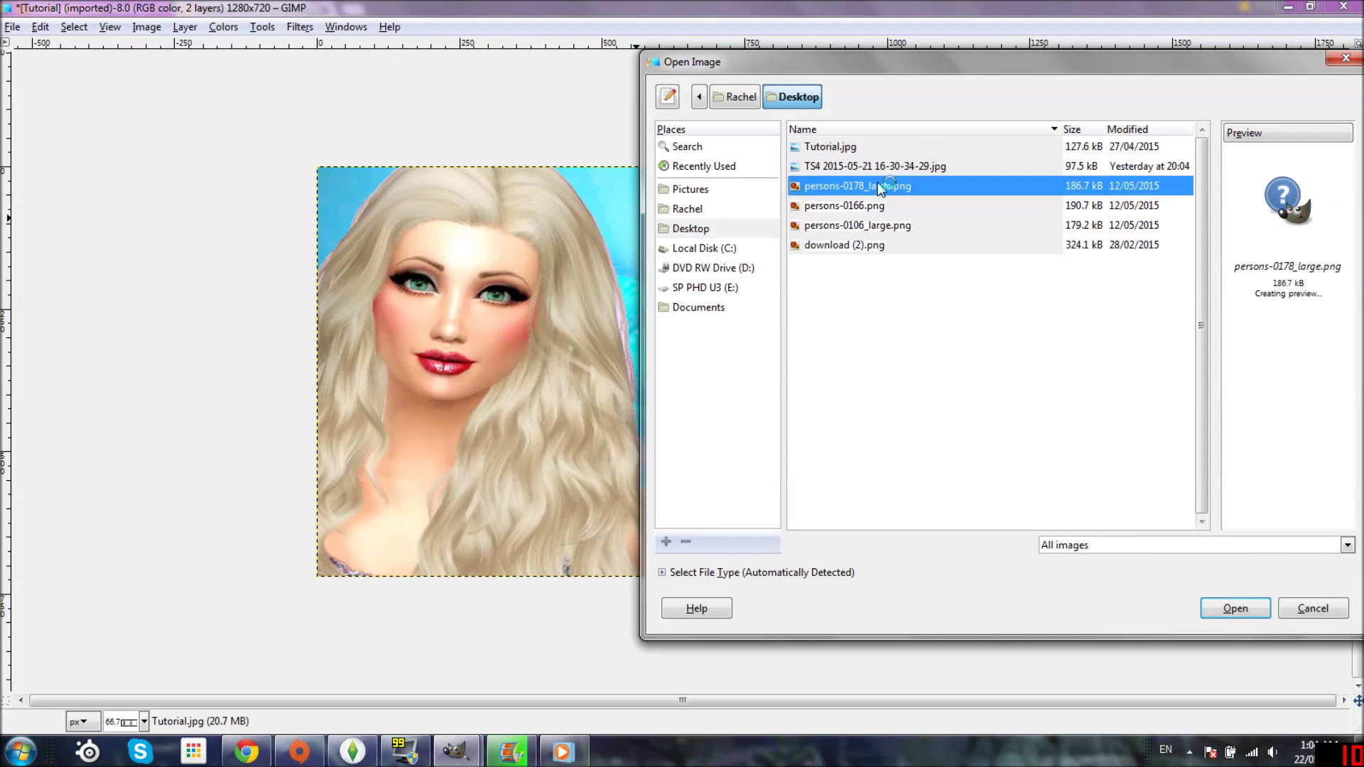
pyautogui.click(871, 245)
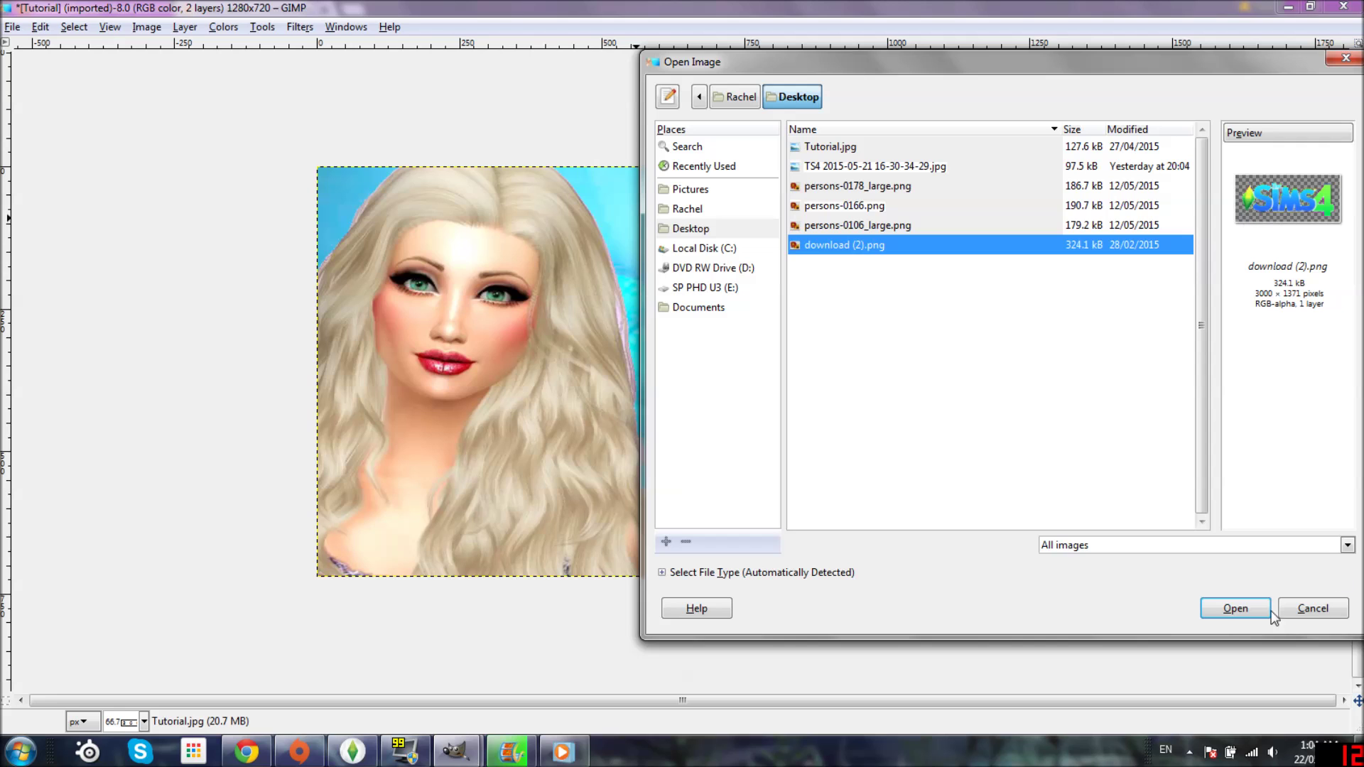
pyautogui.click(1251, 611)
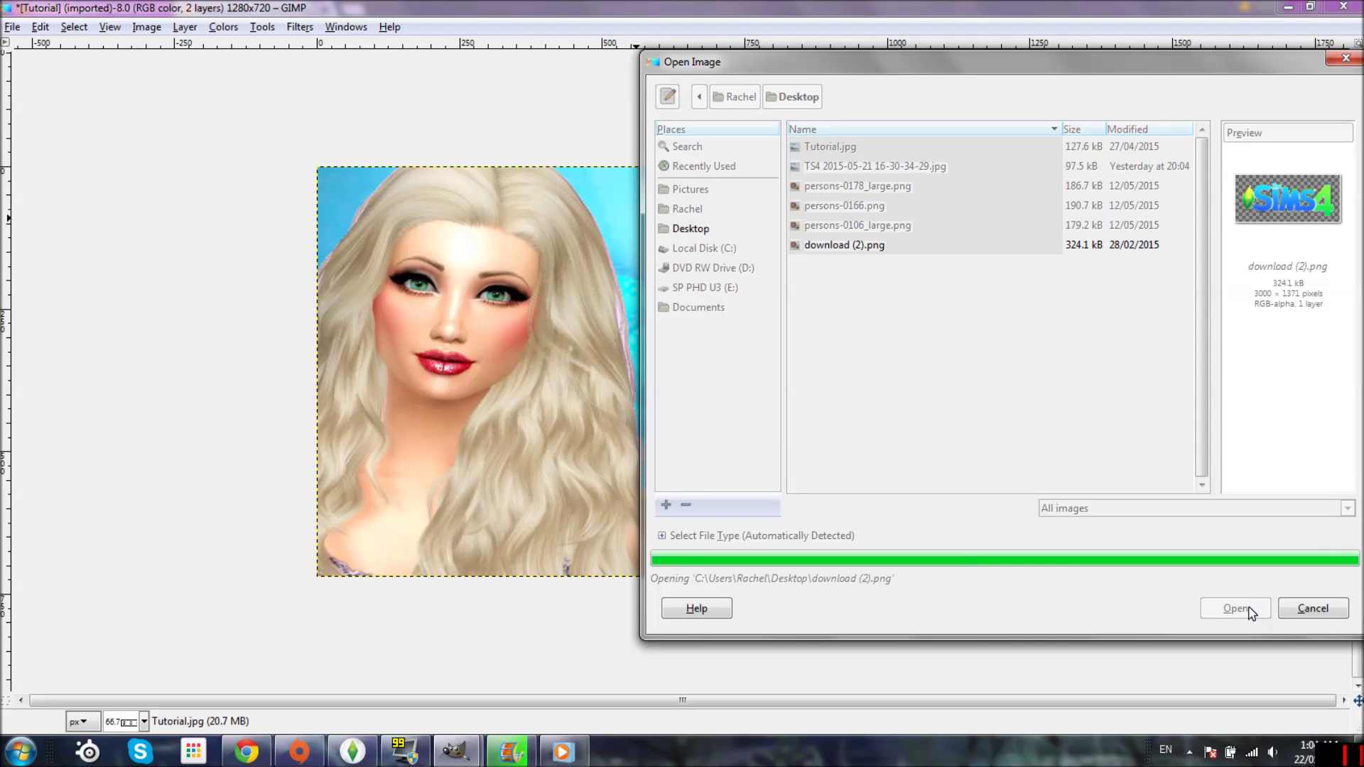
# - Close the Sim screenshot discarding changes, then copy the logo layer into the Tutorial image
pyautogui.click(454, 751)
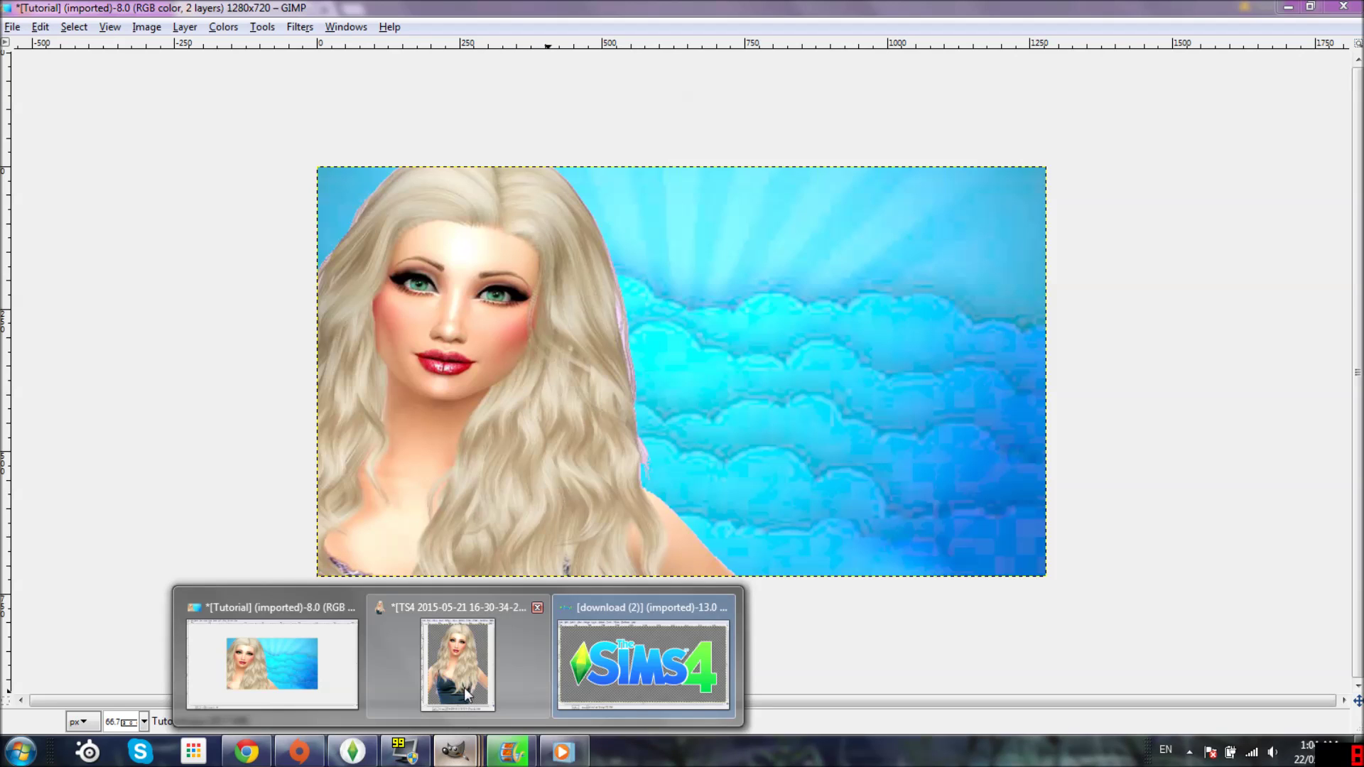
pyautogui.click(629, 659)
pyautogui.click(455, 751)
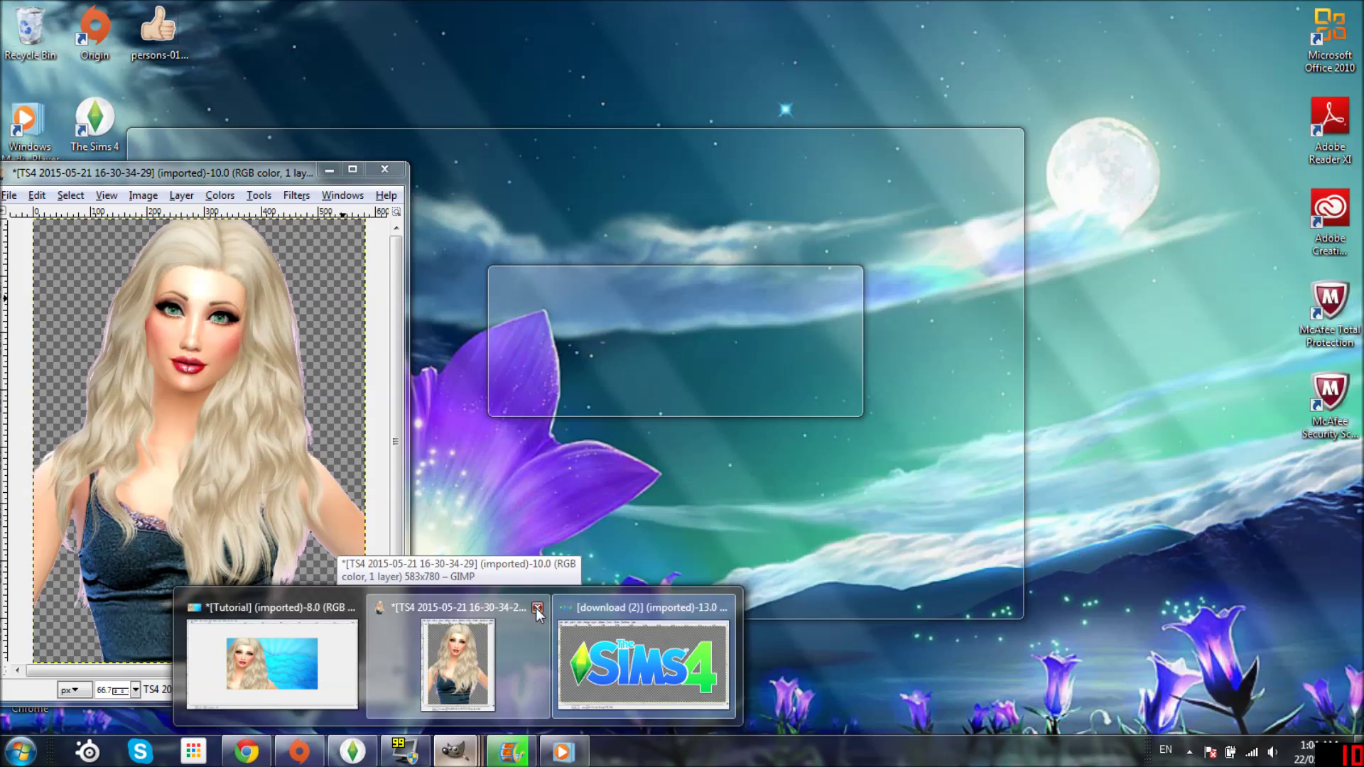
pyautogui.click(537, 608)
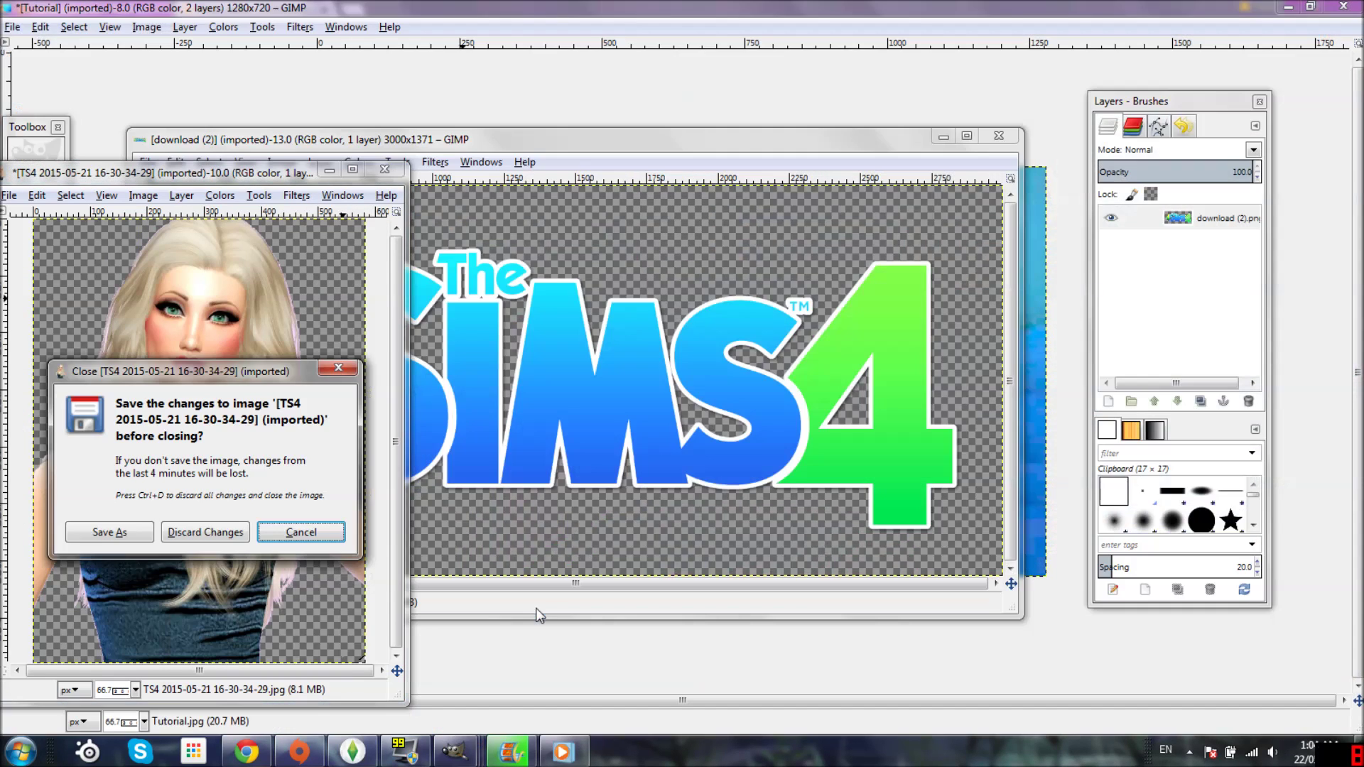
pyautogui.click(220, 531)
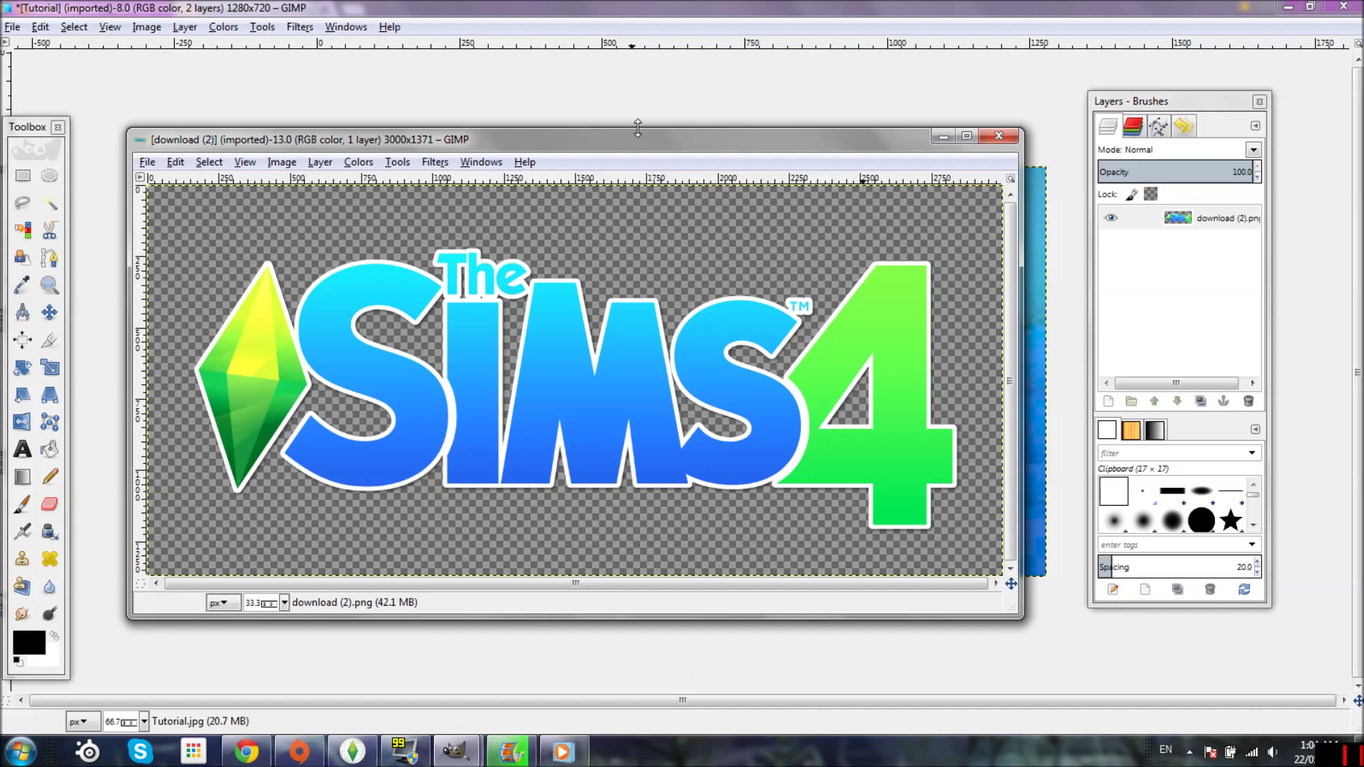
pyautogui.moveTo(645, 135); pyautogui.dragTo(483, 370)
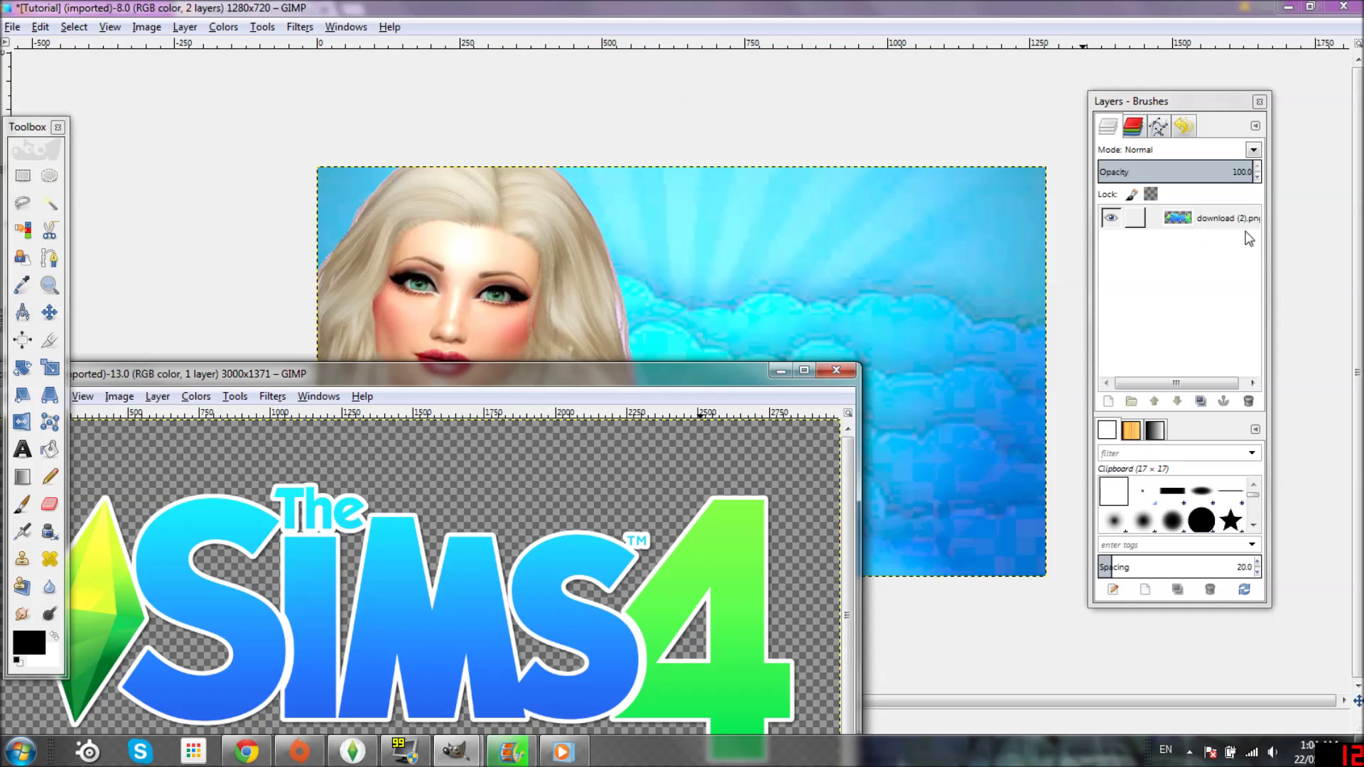
pyautogui.moveTo(1236, 237); pyautogui.dragTo(887, 272)
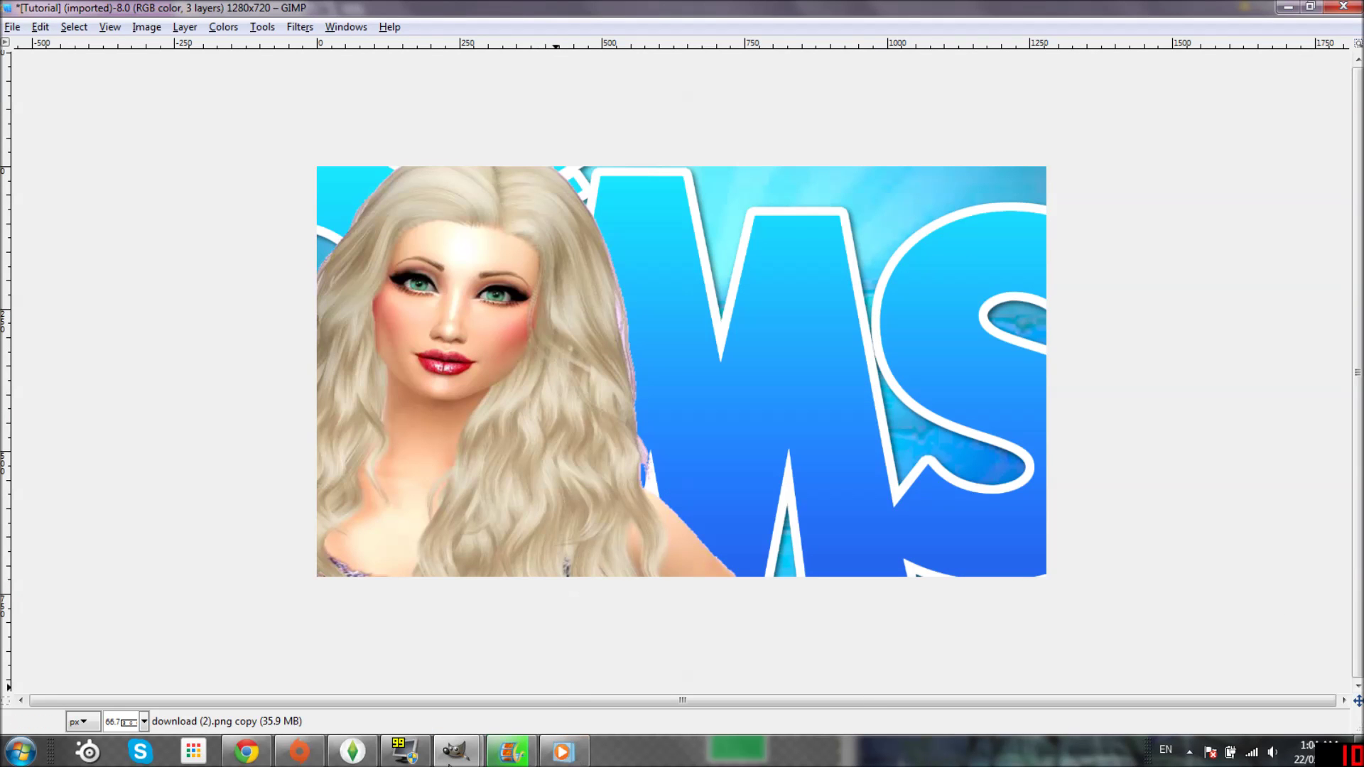
# - Close the logo image and raise the download (2).png layer above the Sim layer
pyautogui.moveTo(450, 750)
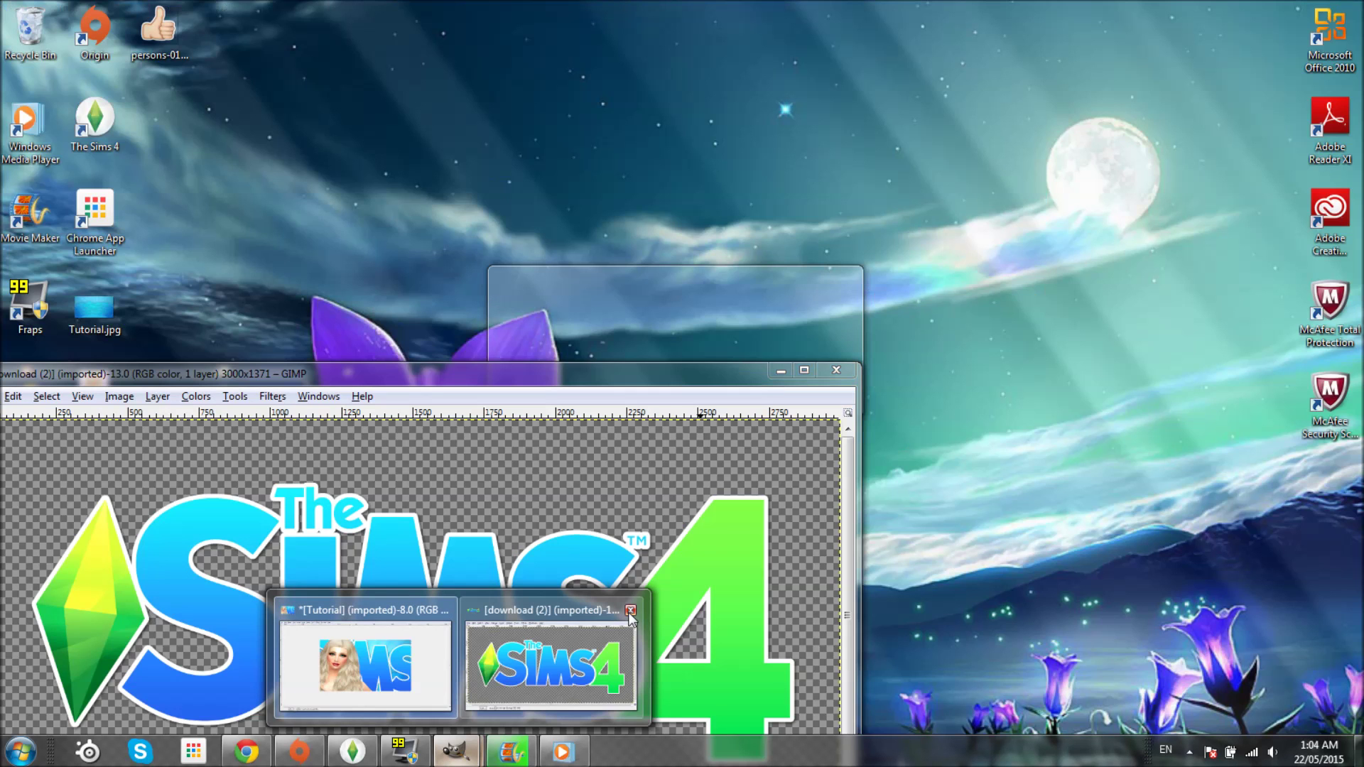
pyautogui.click(630, 609)
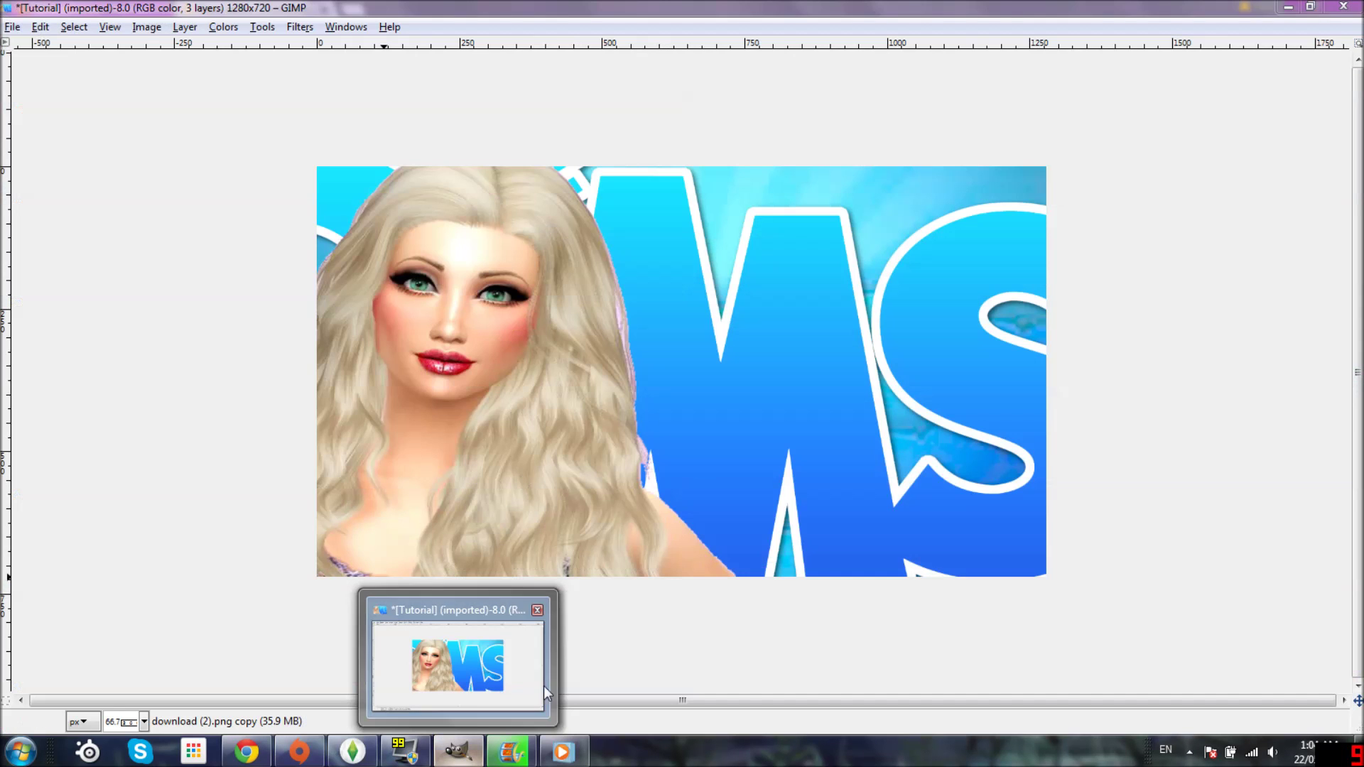
pyautogui.click(463, 658)
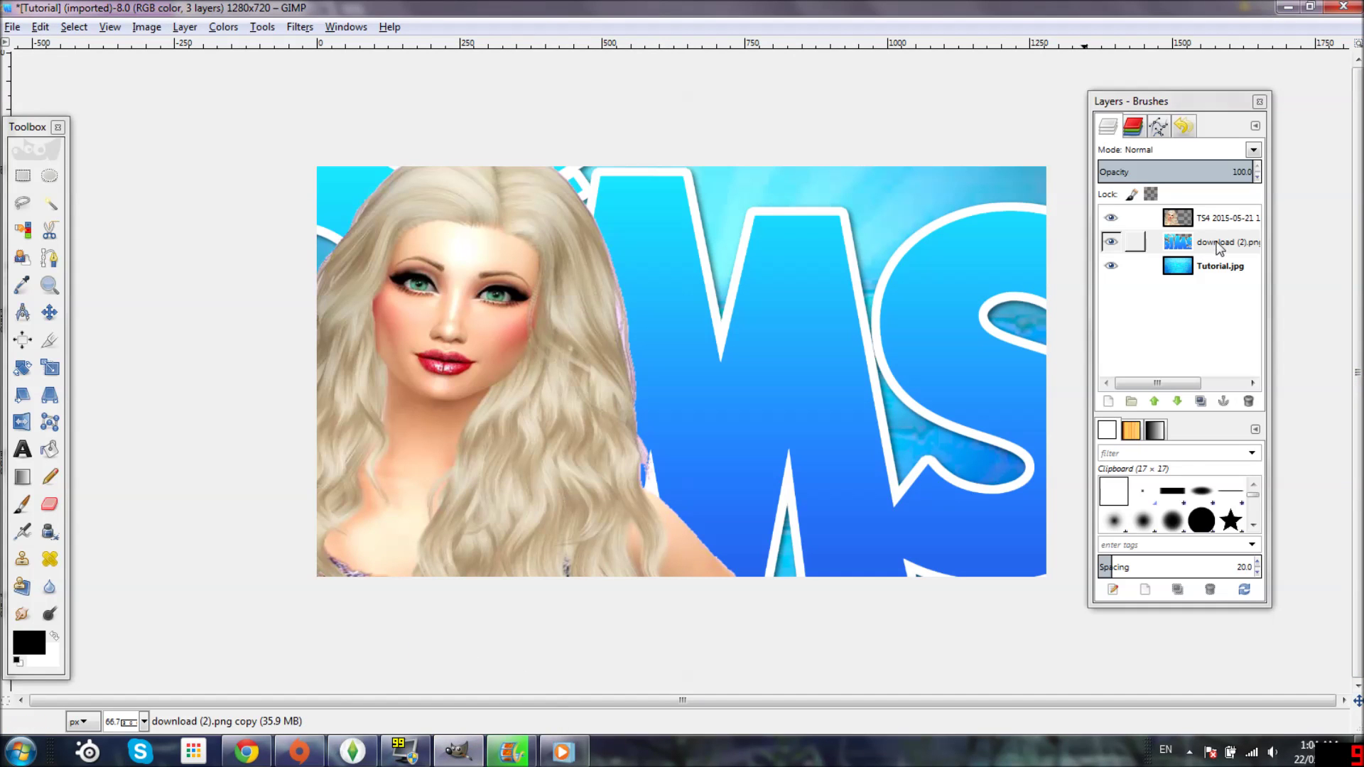
pyautogui.click(1222, 242)
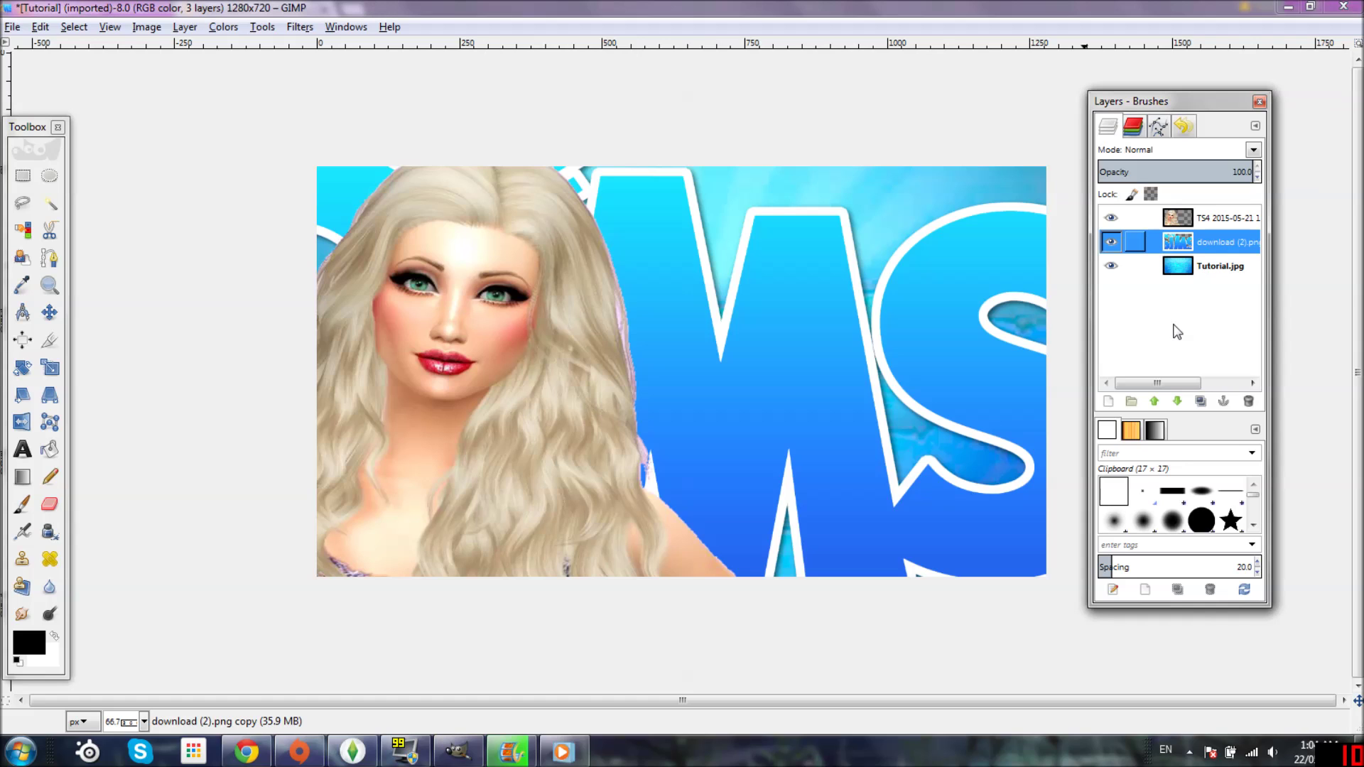
pyautogui.click(1155, 403)
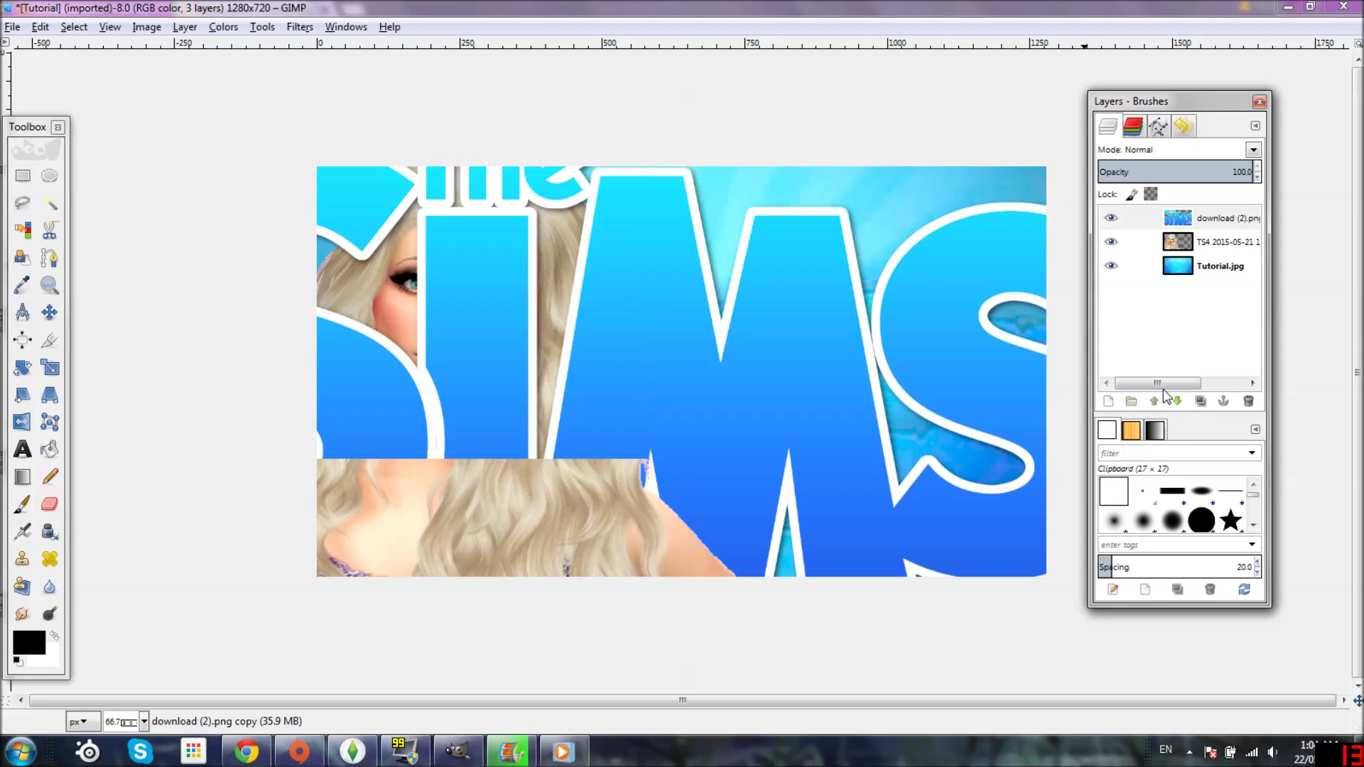
# - Shrink the Sims 4 logo layer to 1895×938 and move it right and down
pyautogui.click(50, 368)
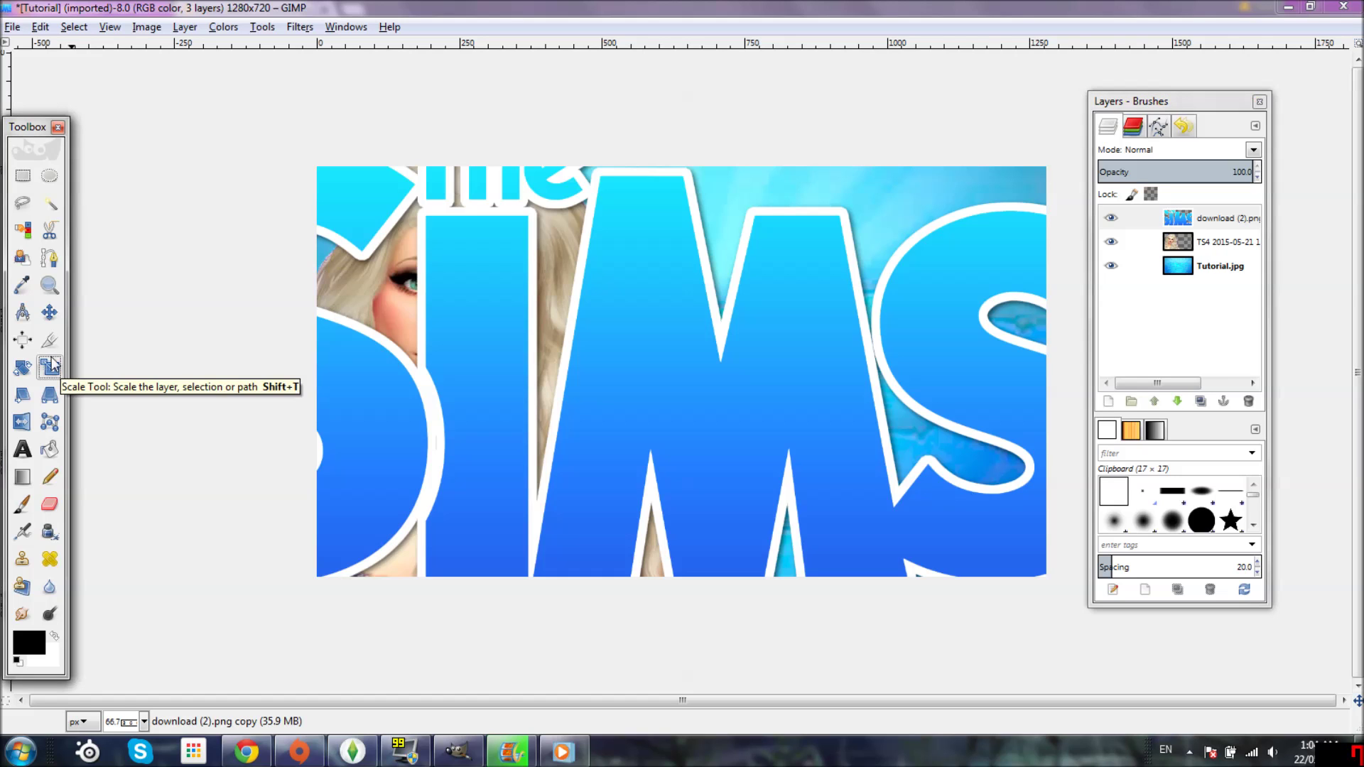
pyautogui.press('Tab')
pyautogui.moveTo(828, 458); pyautogui.dragTo(369, 270)
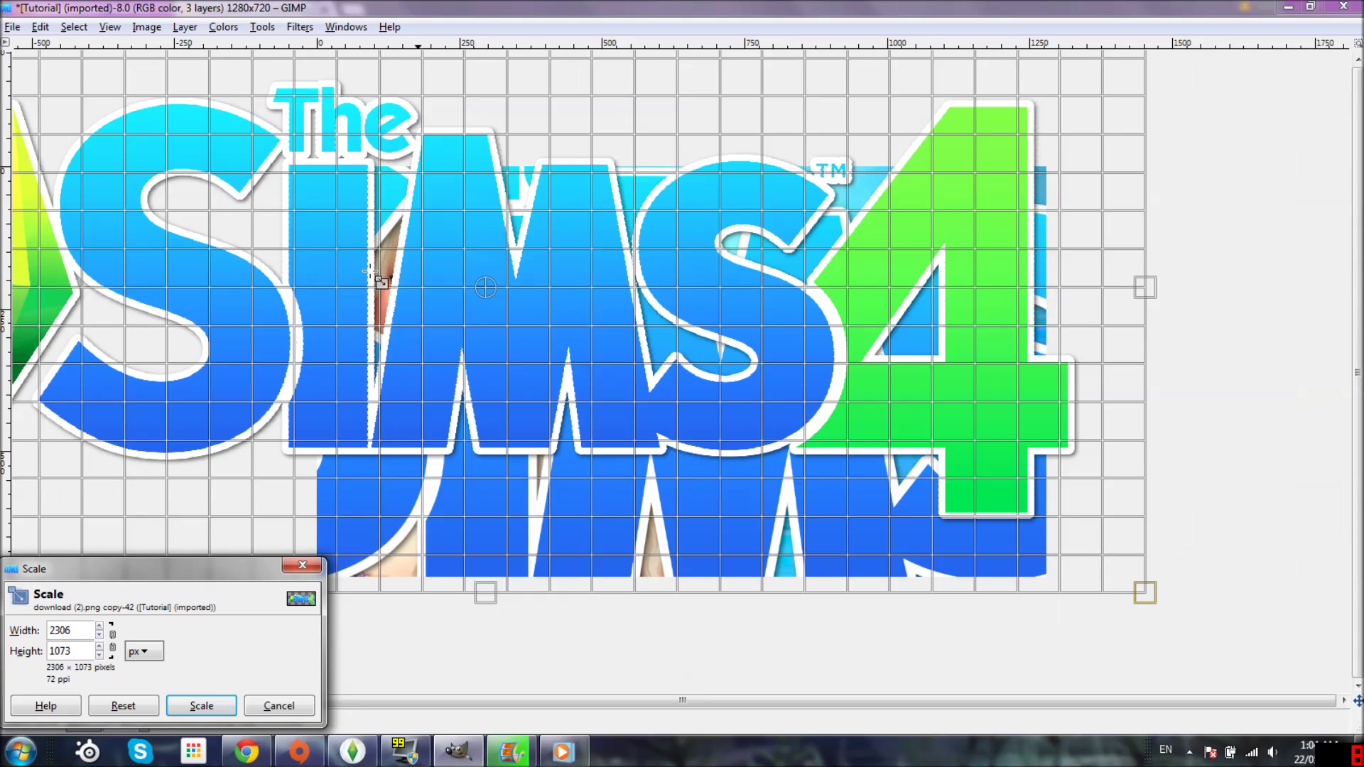
pyautogui.moveTo(238, 244); pyautogui.dragTo(206, 365)
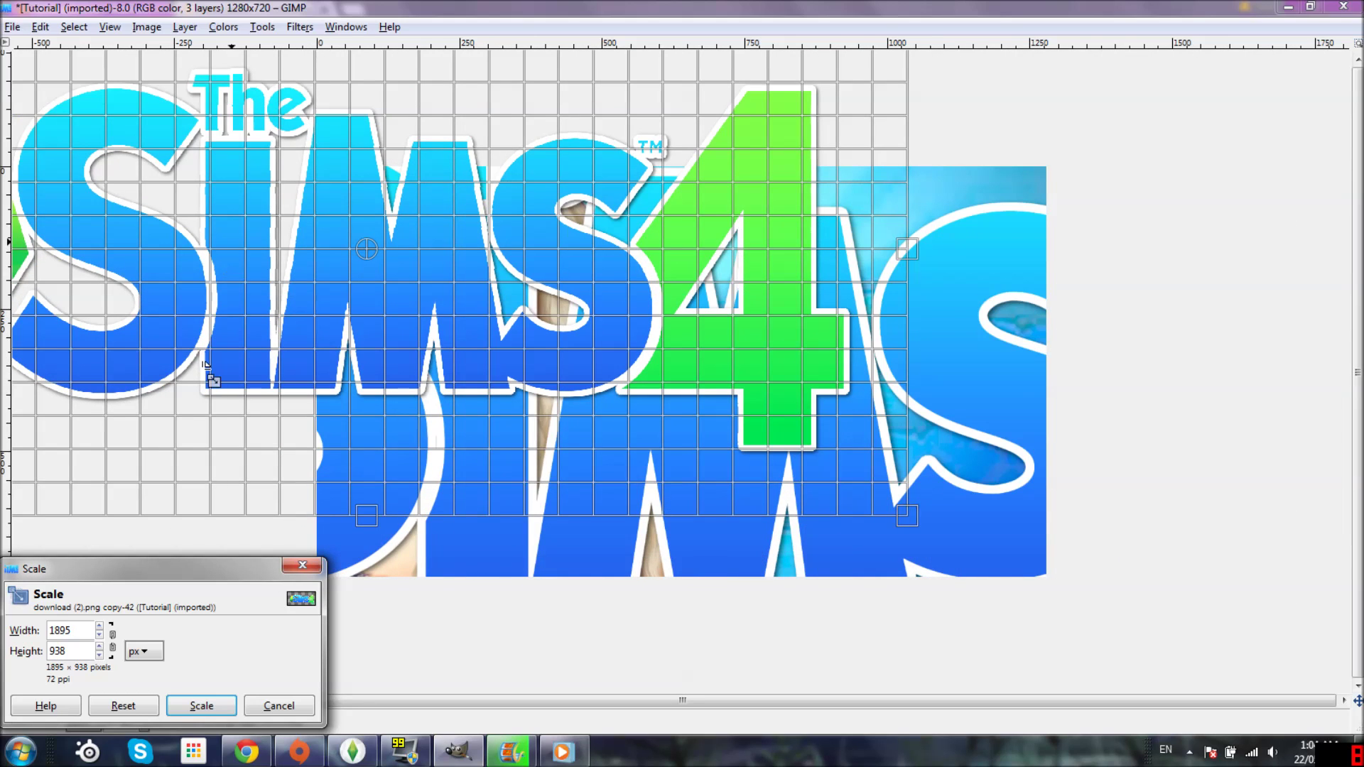
pyautogui.click(201, 706)
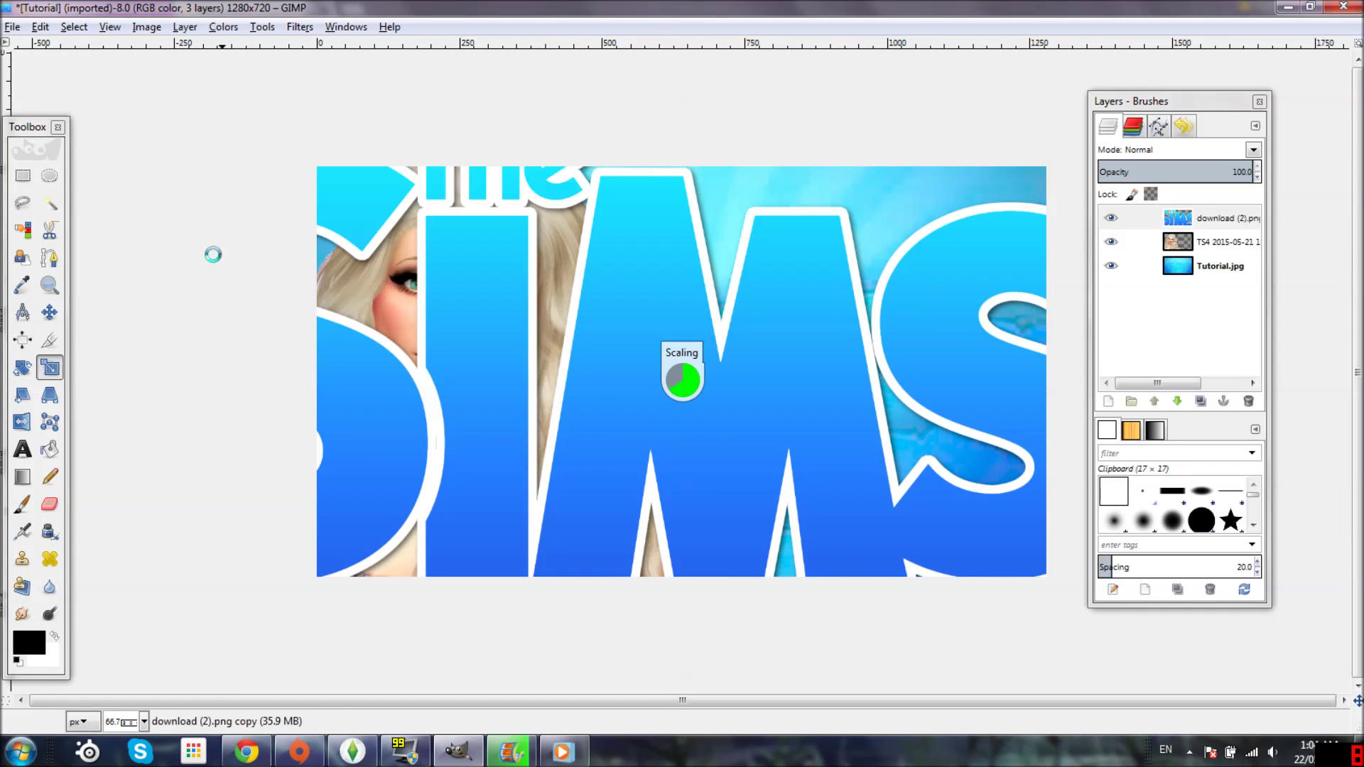
pyautogui.press('m')
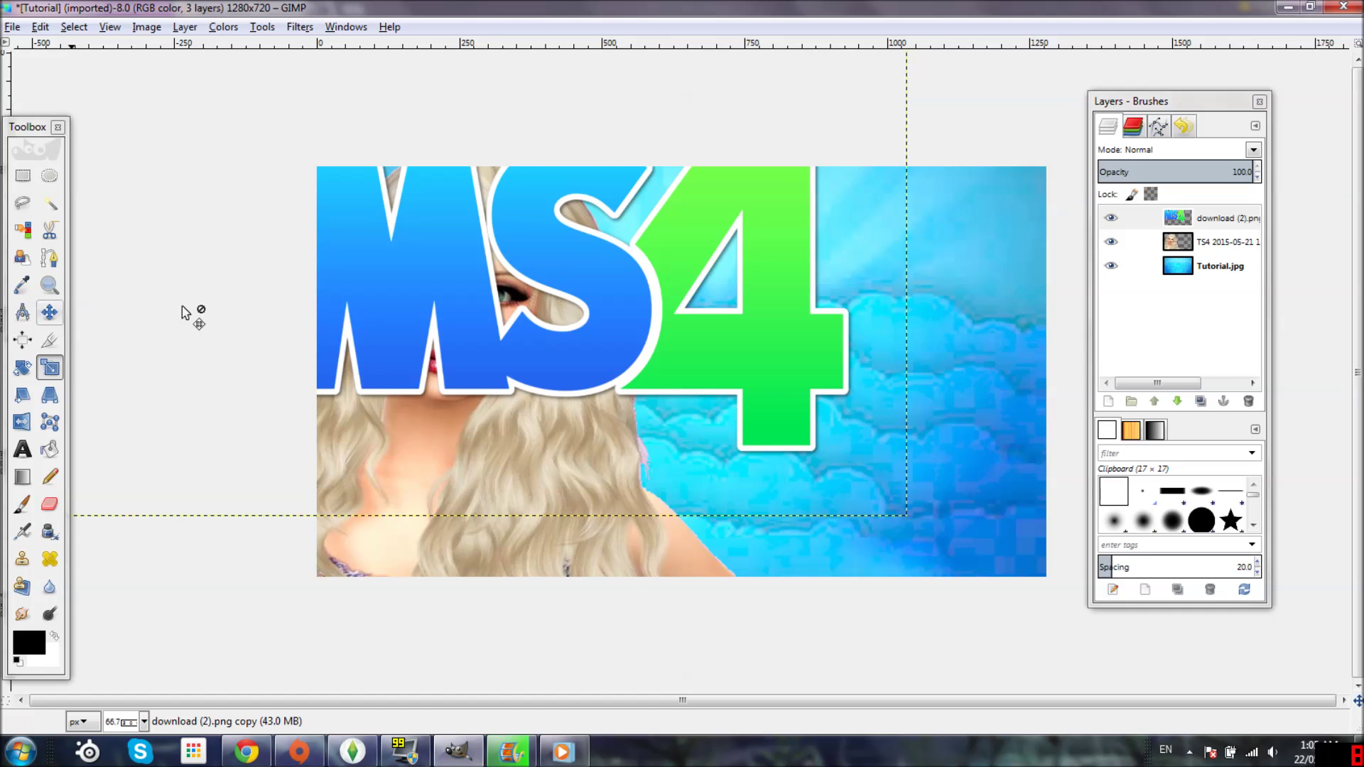
pyautogui.moveTo(668, 380); pyautogui.dragTo(919, 480)
# - Shrink the logo again and drag it to the right side of the thumbnail
pyautogui.click(50, 367)
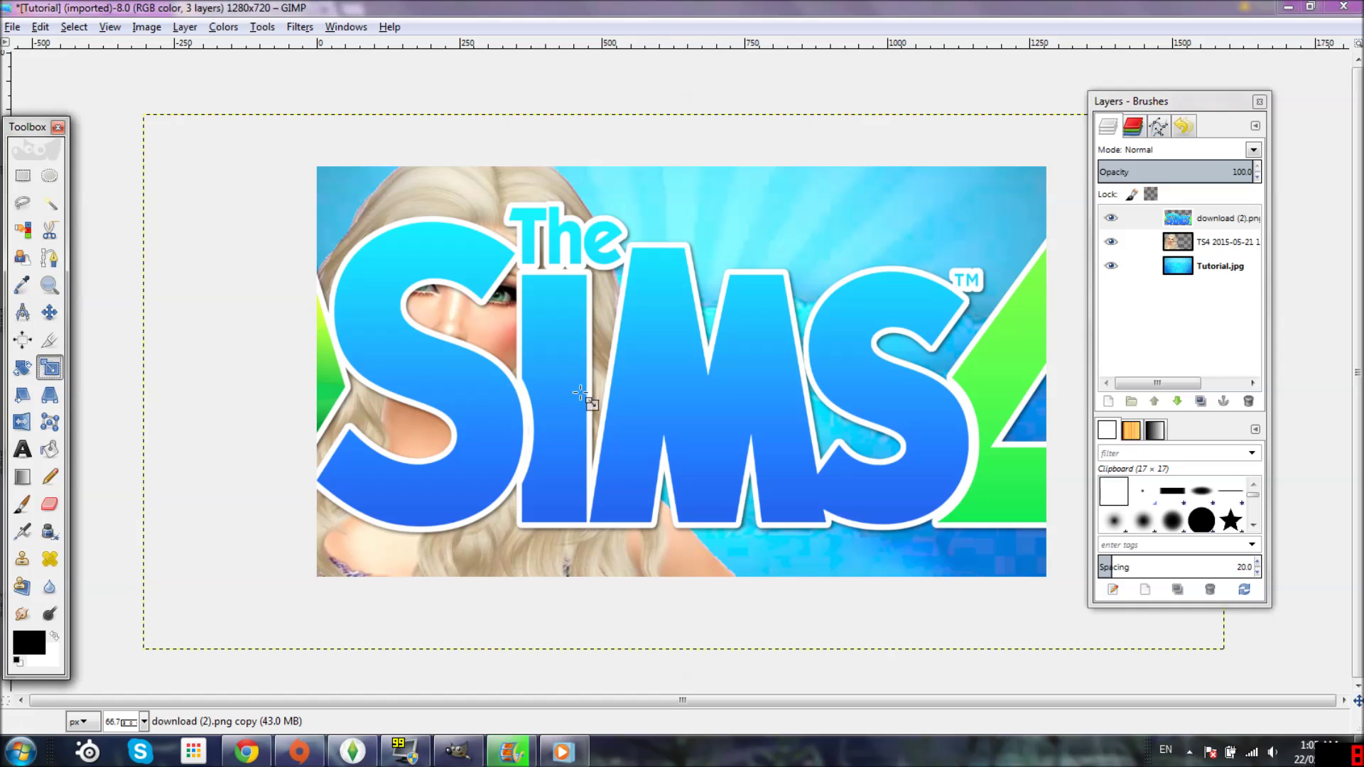
pyautogui.click(852, 459)
pyautogui.moveTo(625, 341); pyautogui.dragTo(316, 205)
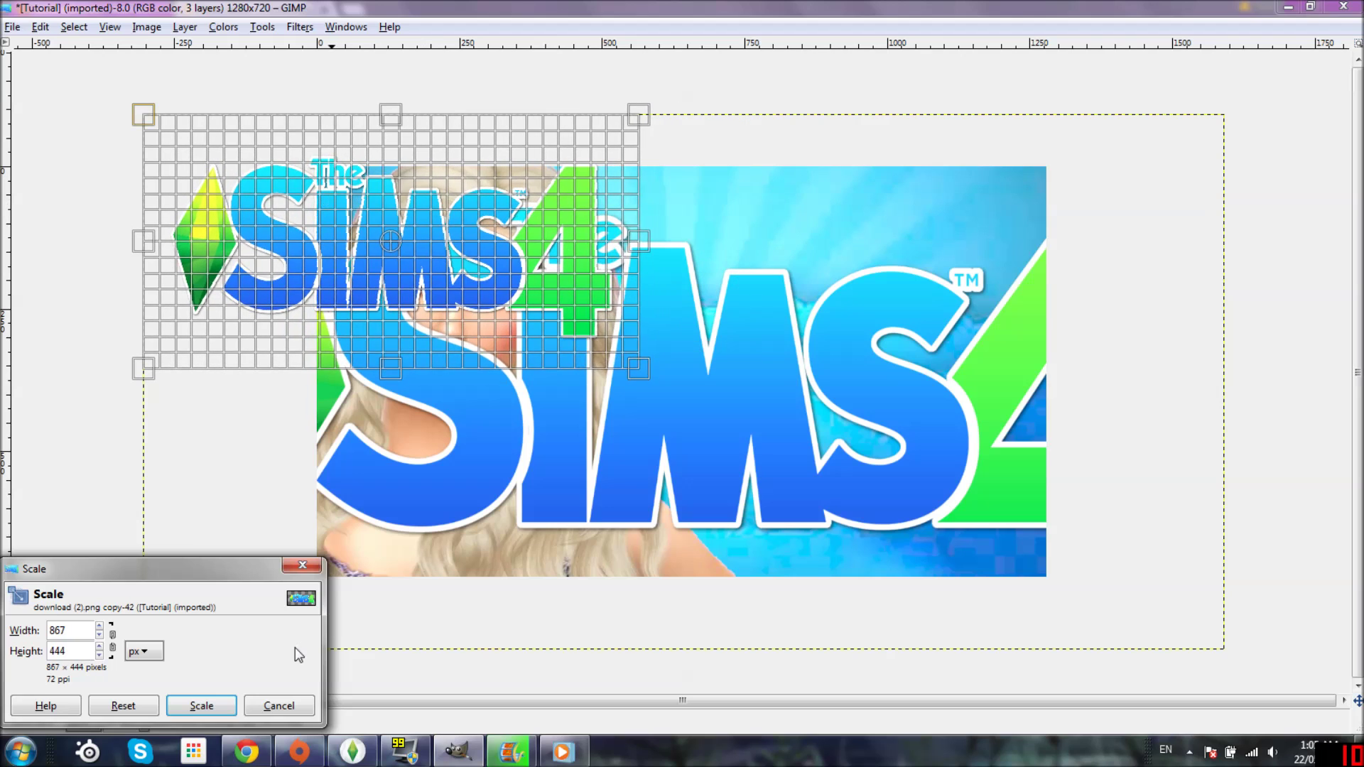
pyautogui.click(201, 706)
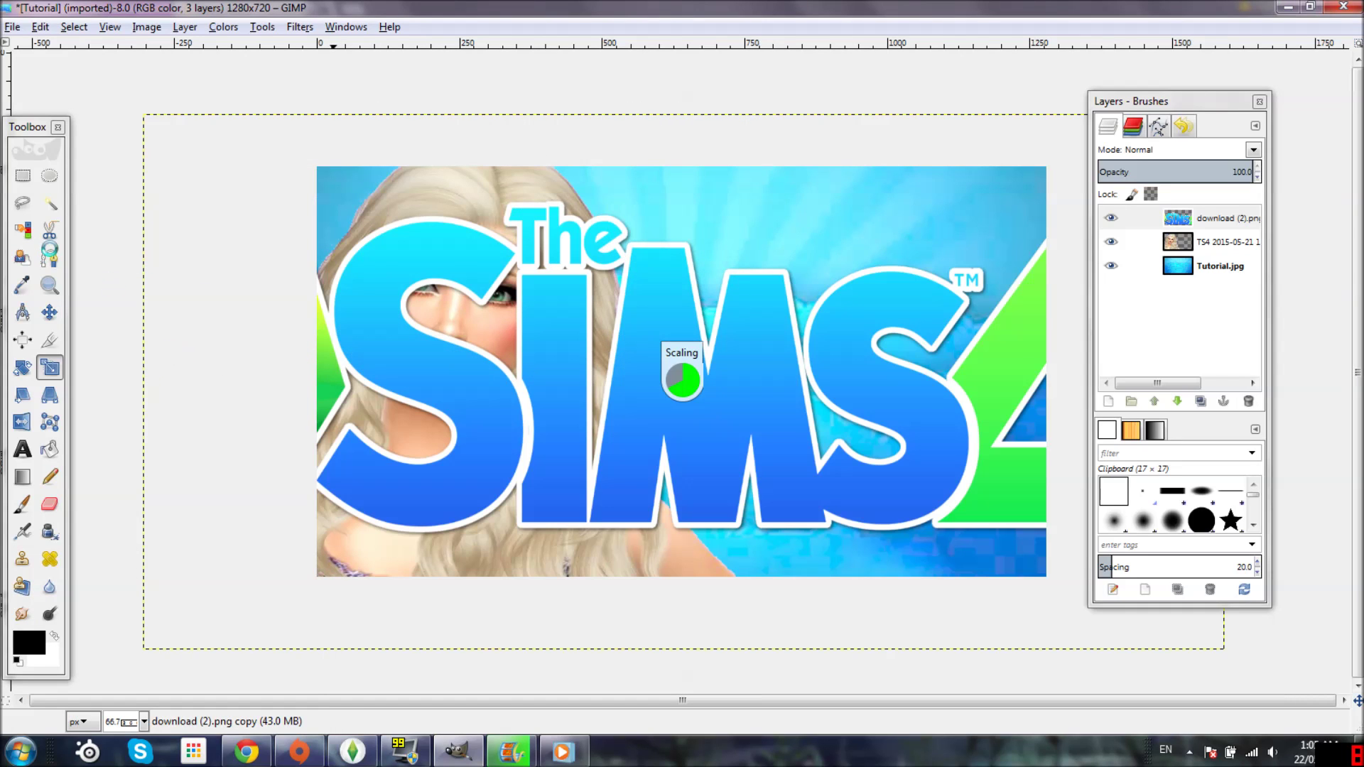
pyautogui.click(49, 312)
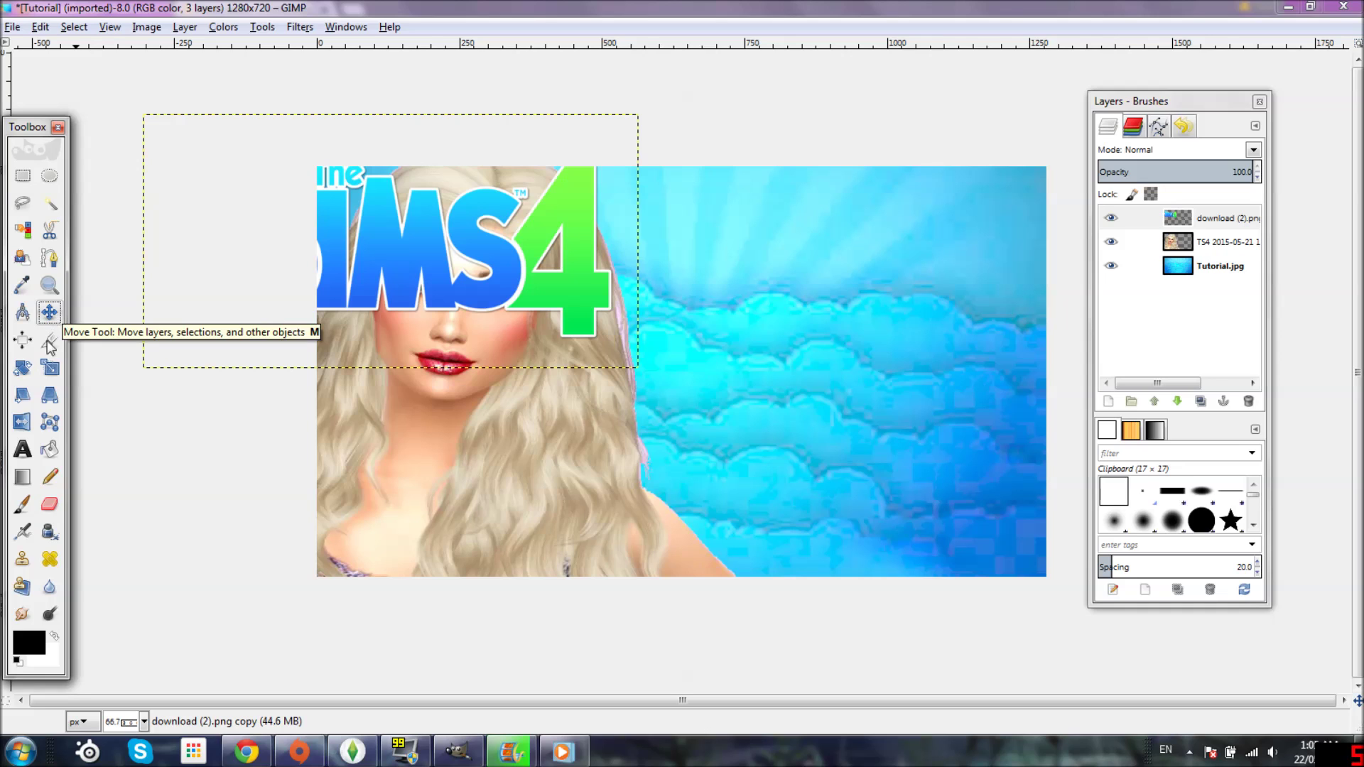
pyautogui.click(482, 262)
pyautogui.moveTo(482, 257); pyautogui.dragTo(853, 263)
# - Scale the logo smaller, settle it in the top-right corner, and select Tutorial.jpg
pyautogui.click(50, 367)
pyautogui.moveTo(1012, 307); pyautogui.dragTo(858, 222)
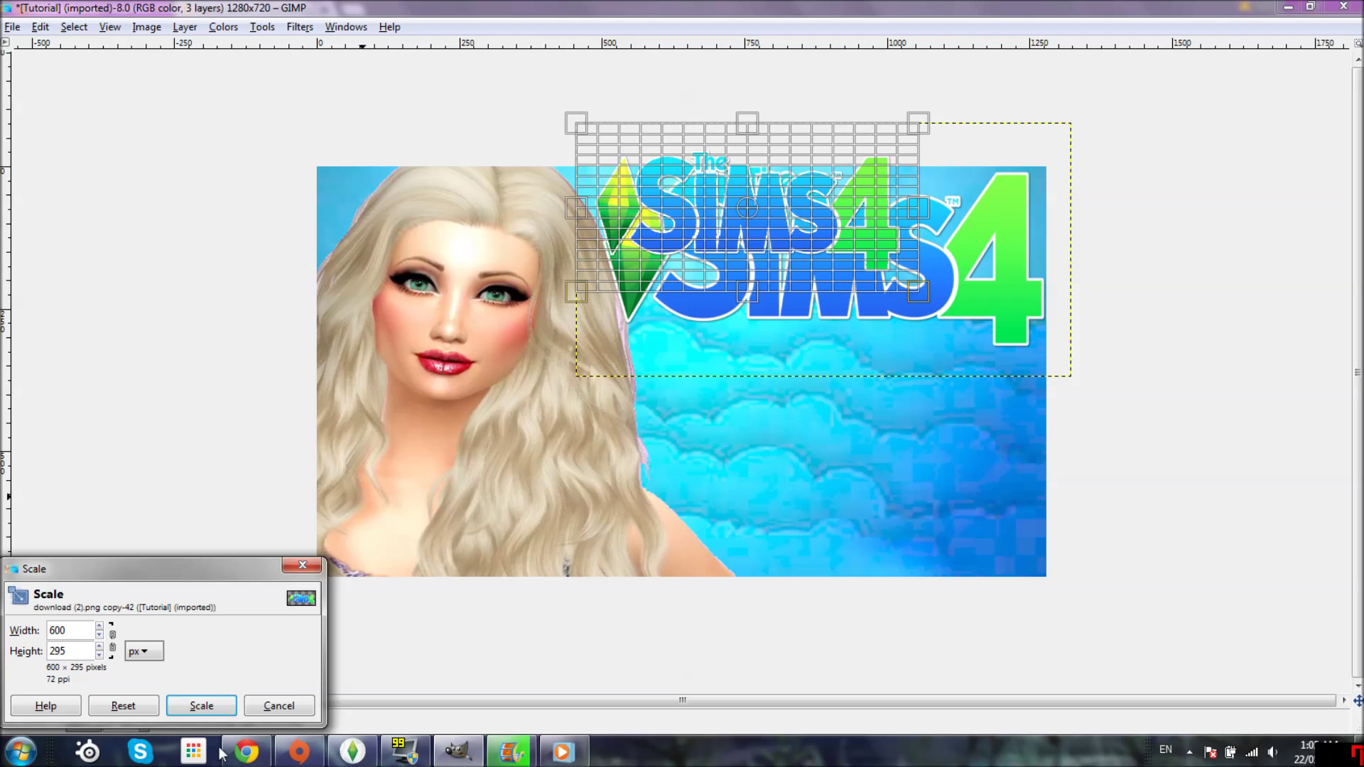
pyautogui.click(203, 706)
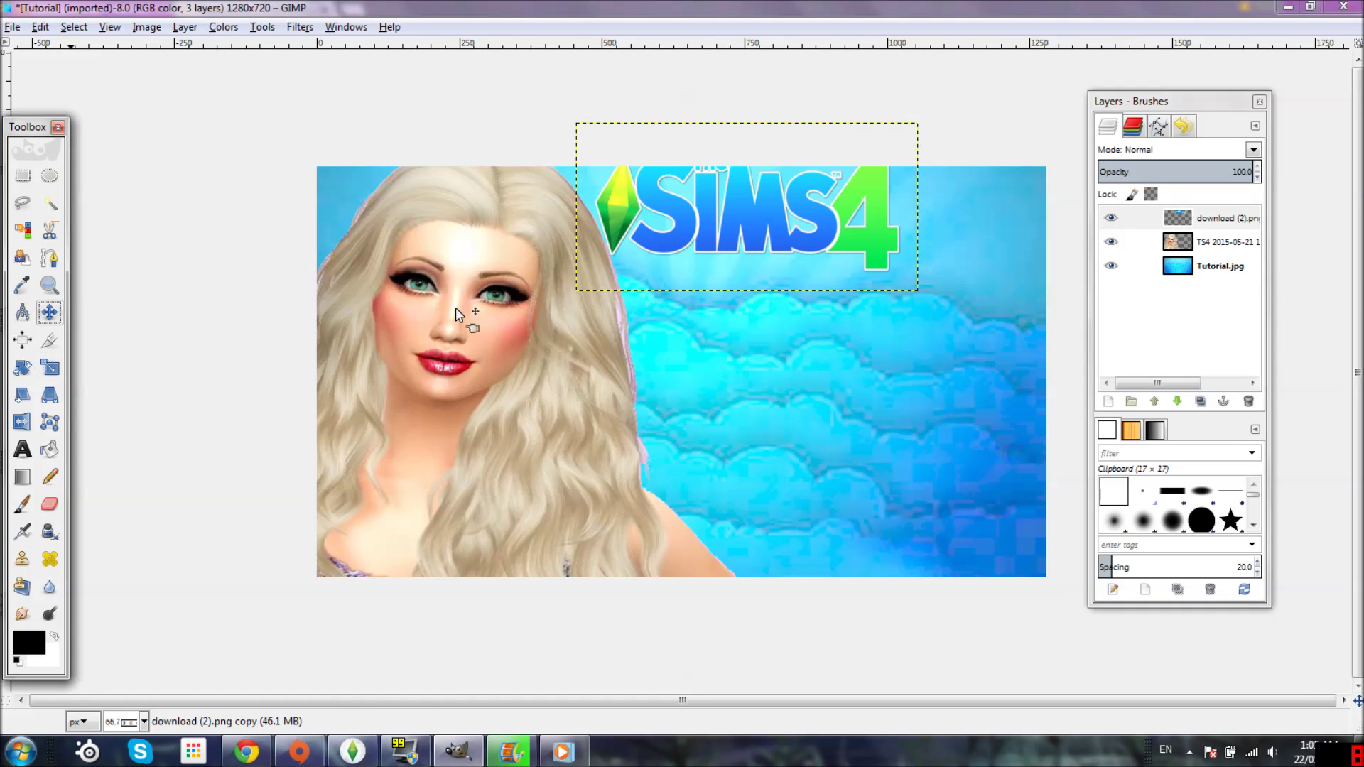
pyautogui.moveTo(770, 224); pyautogui.dragTo(833, 246)
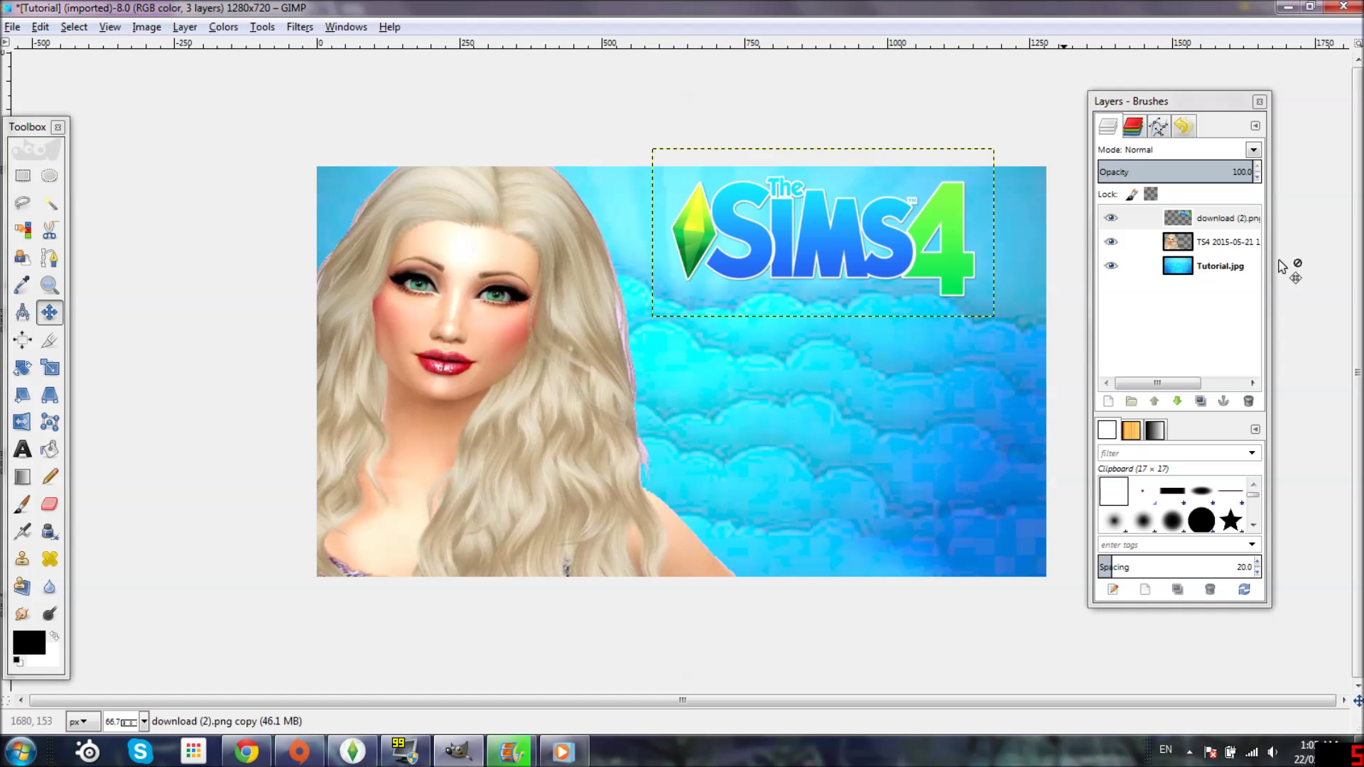
pyautogui.click(1201, 267)
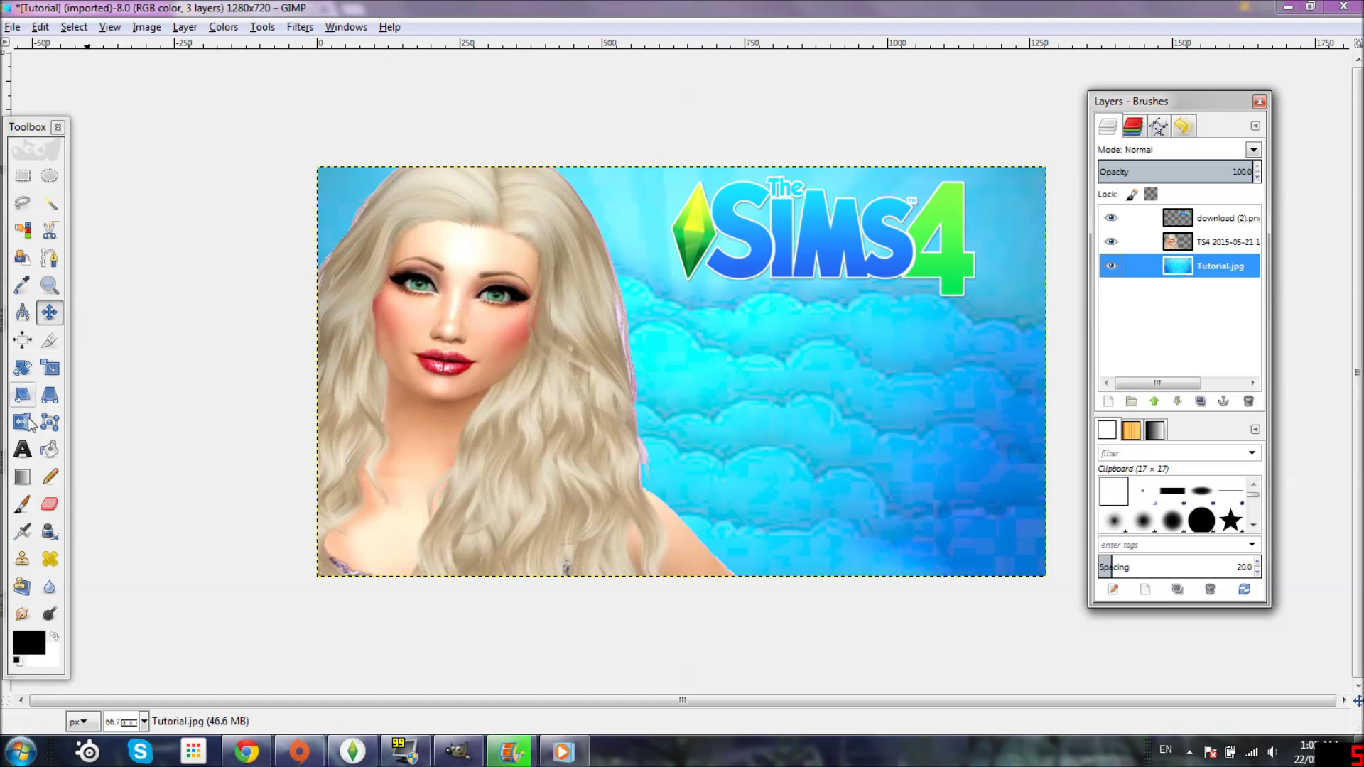
# - Draw a text box below the logo and type 'How I Make My'
pyautogui.click(22, 454)
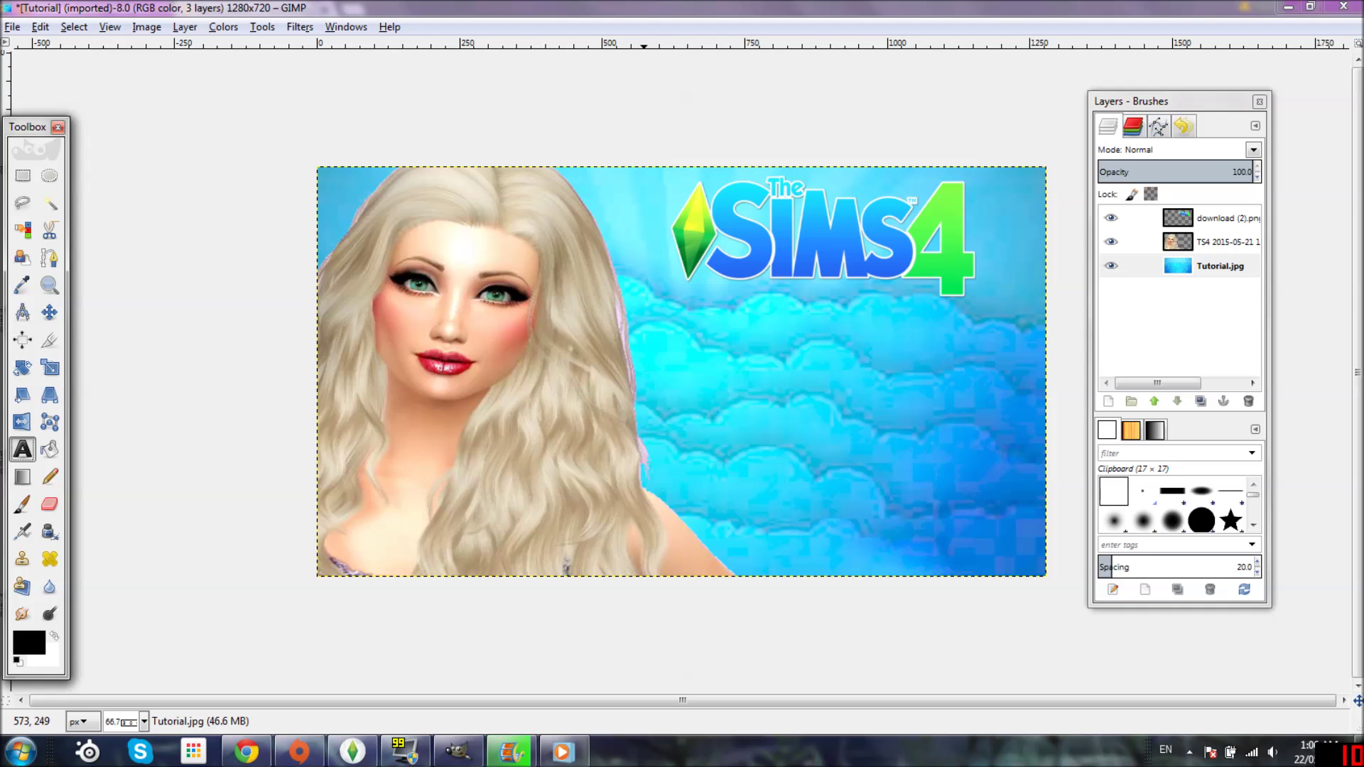
pyautogui.moveTo(643, 309); pyautogui.dragTo(998, 381)
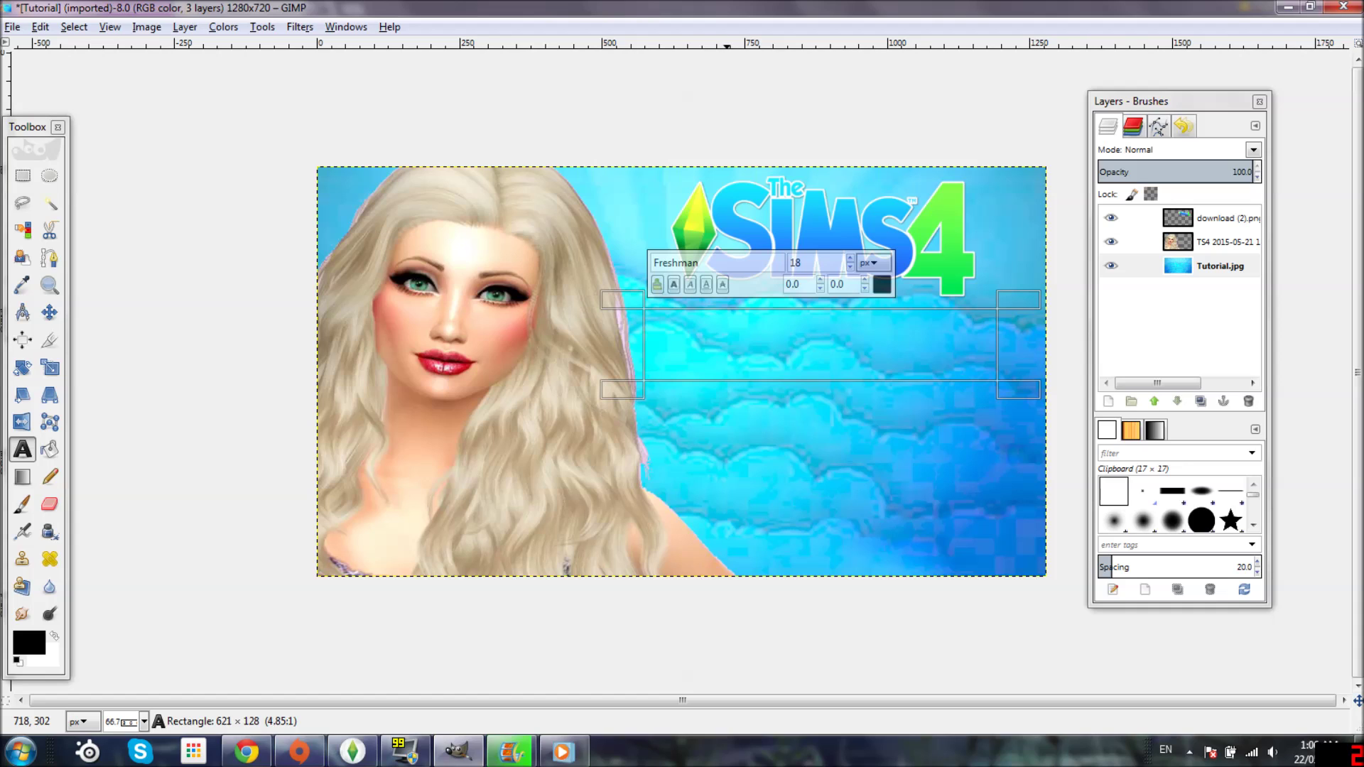
pyautogui.write('How I m')
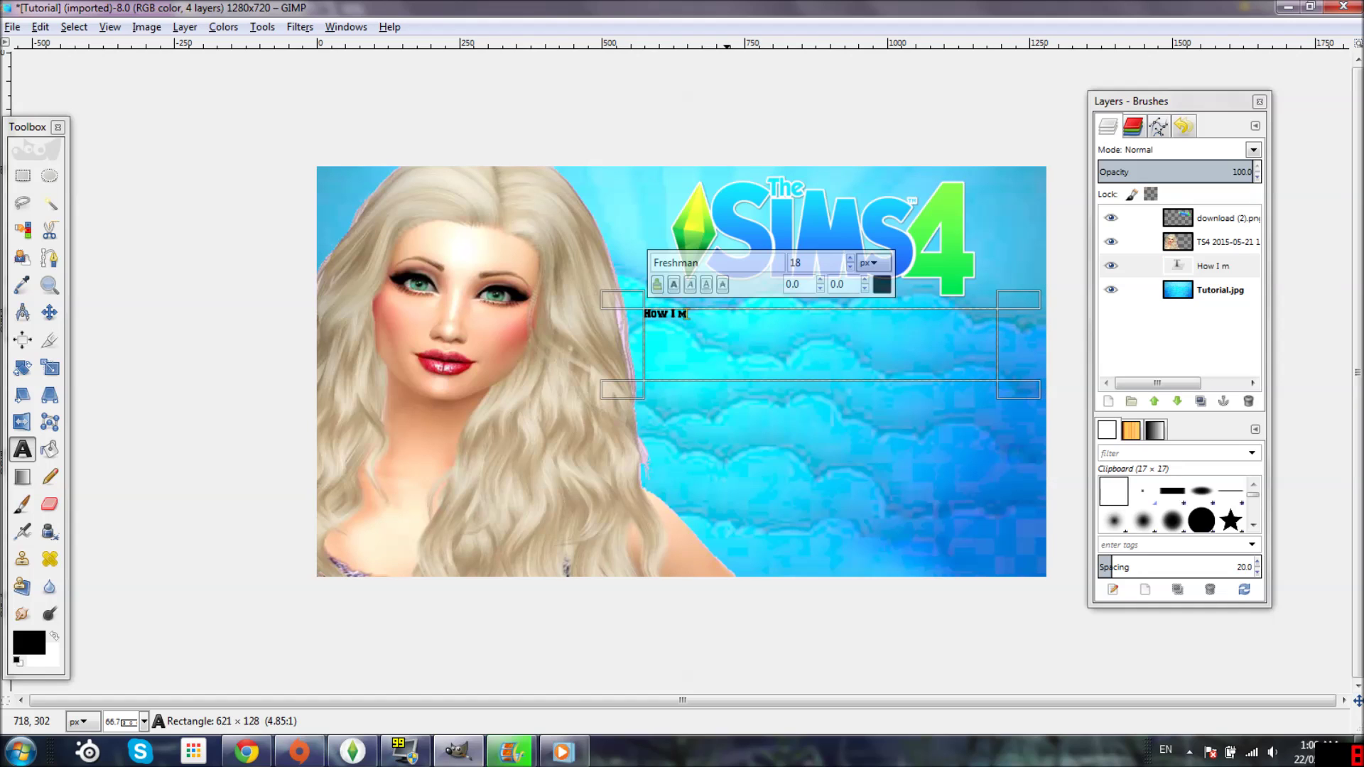
pyautogui.press('BackSpace')
pyautogui.write('Make My')
# - Enlarge the caption text to size 74 and widen its text box
pyautogui.hotkey('ctrl', 'a')
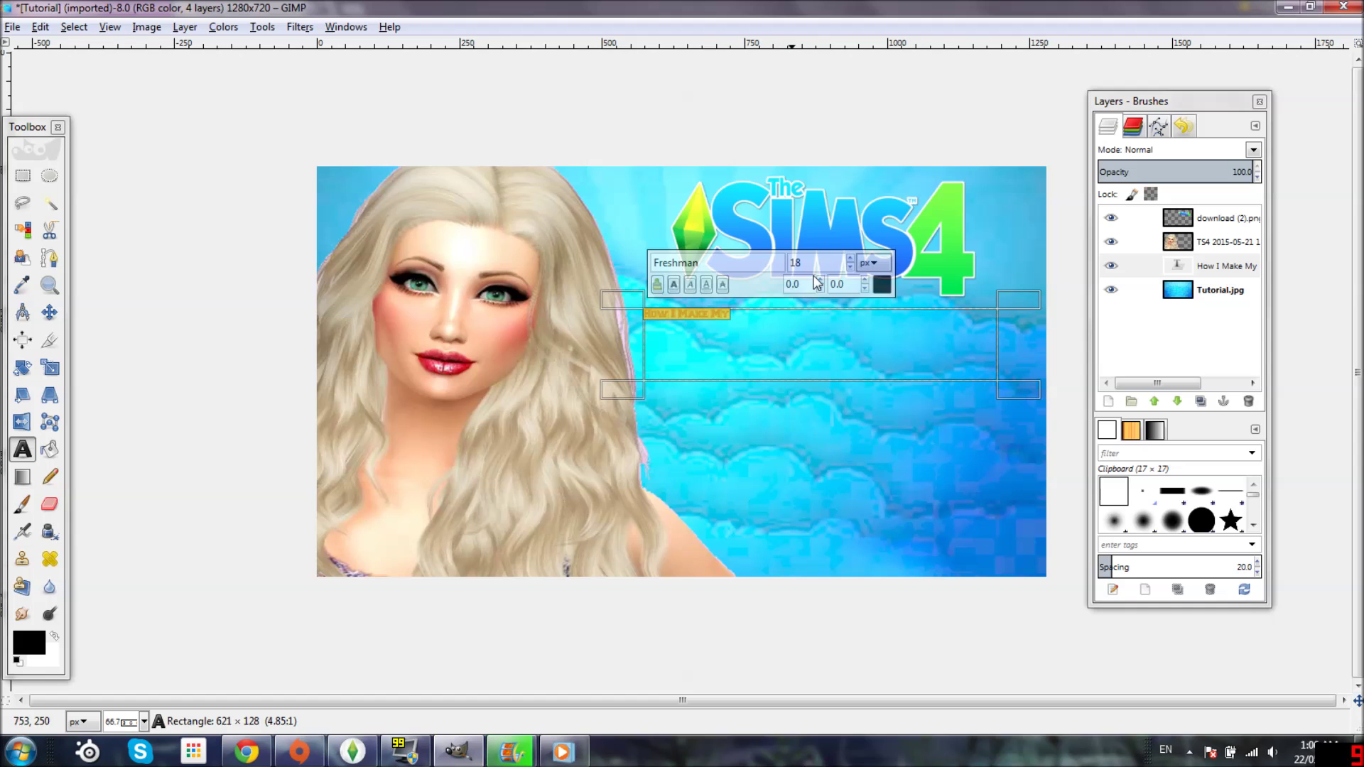
pyautogui.click(849, 257)
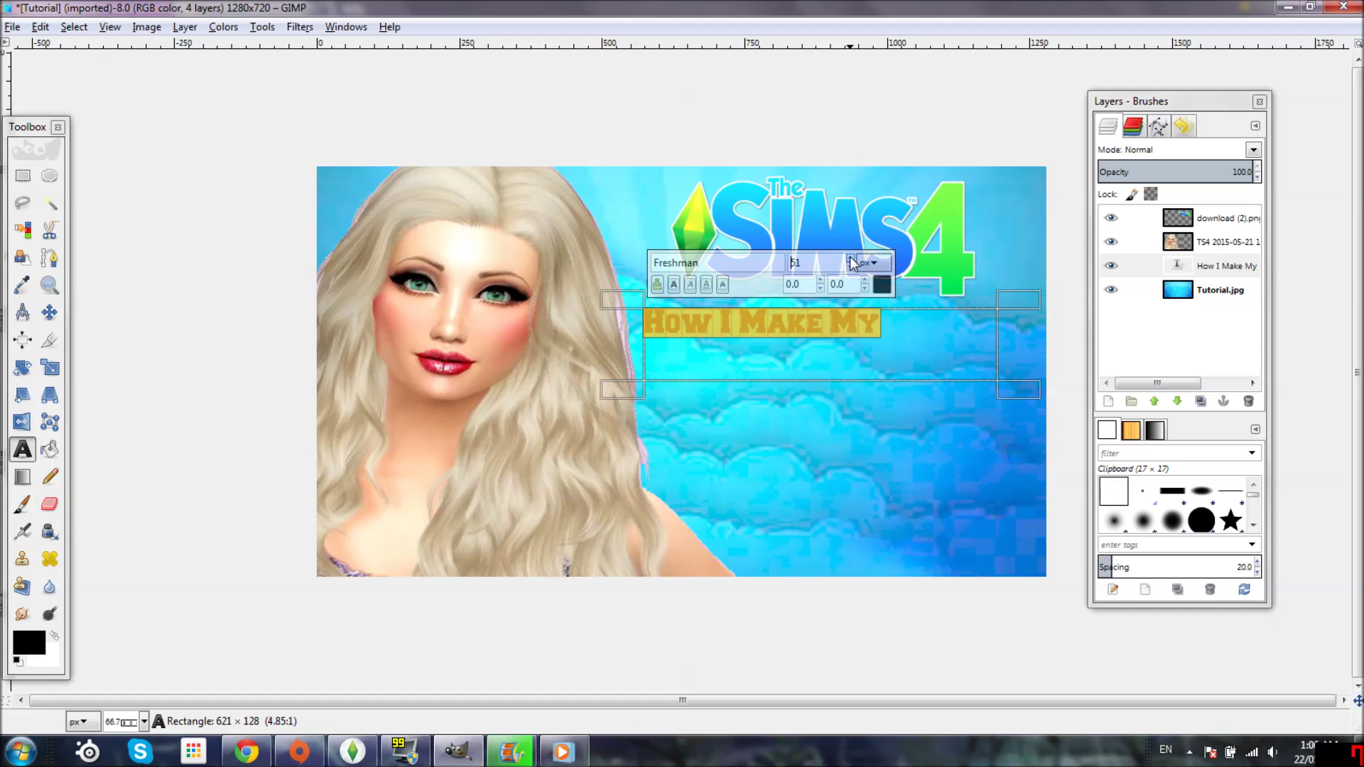
pyautogui.click(850, 257)
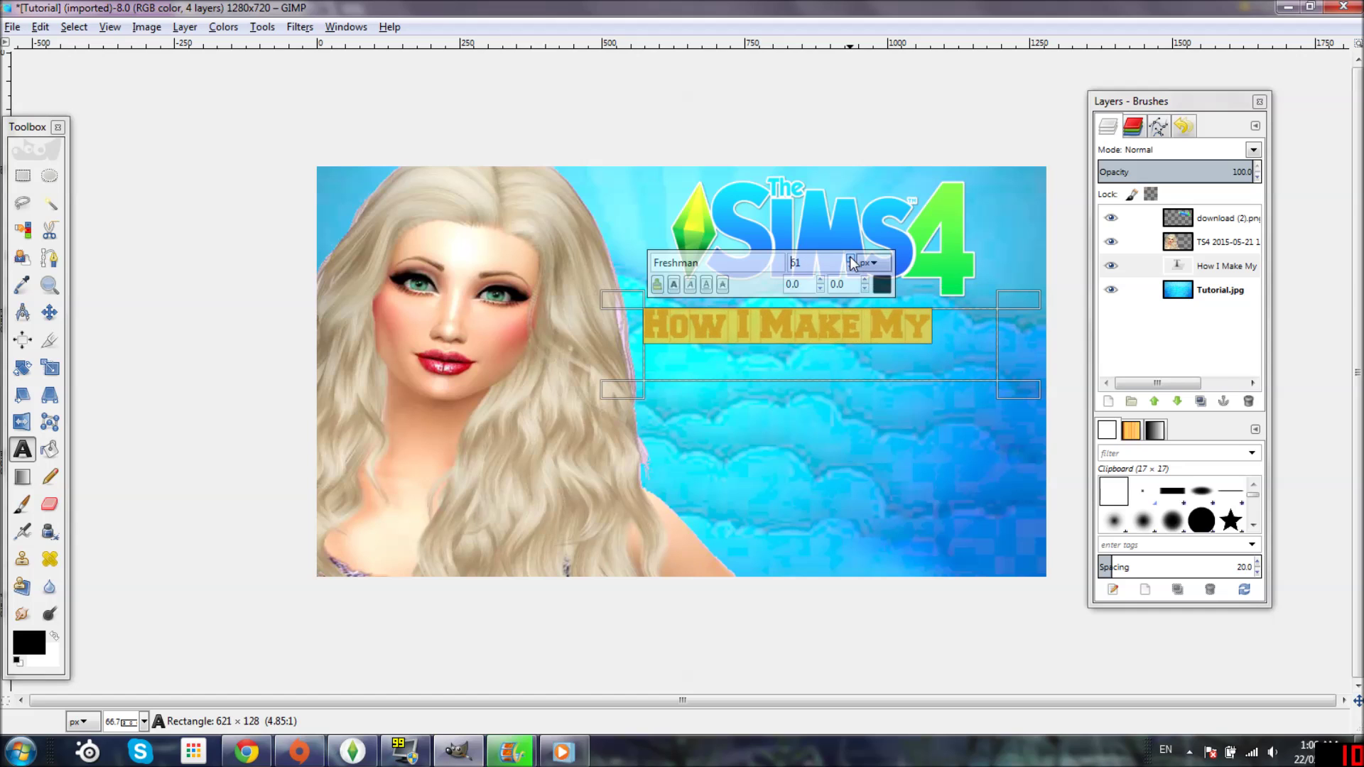
pyautogui.click(851, 258)
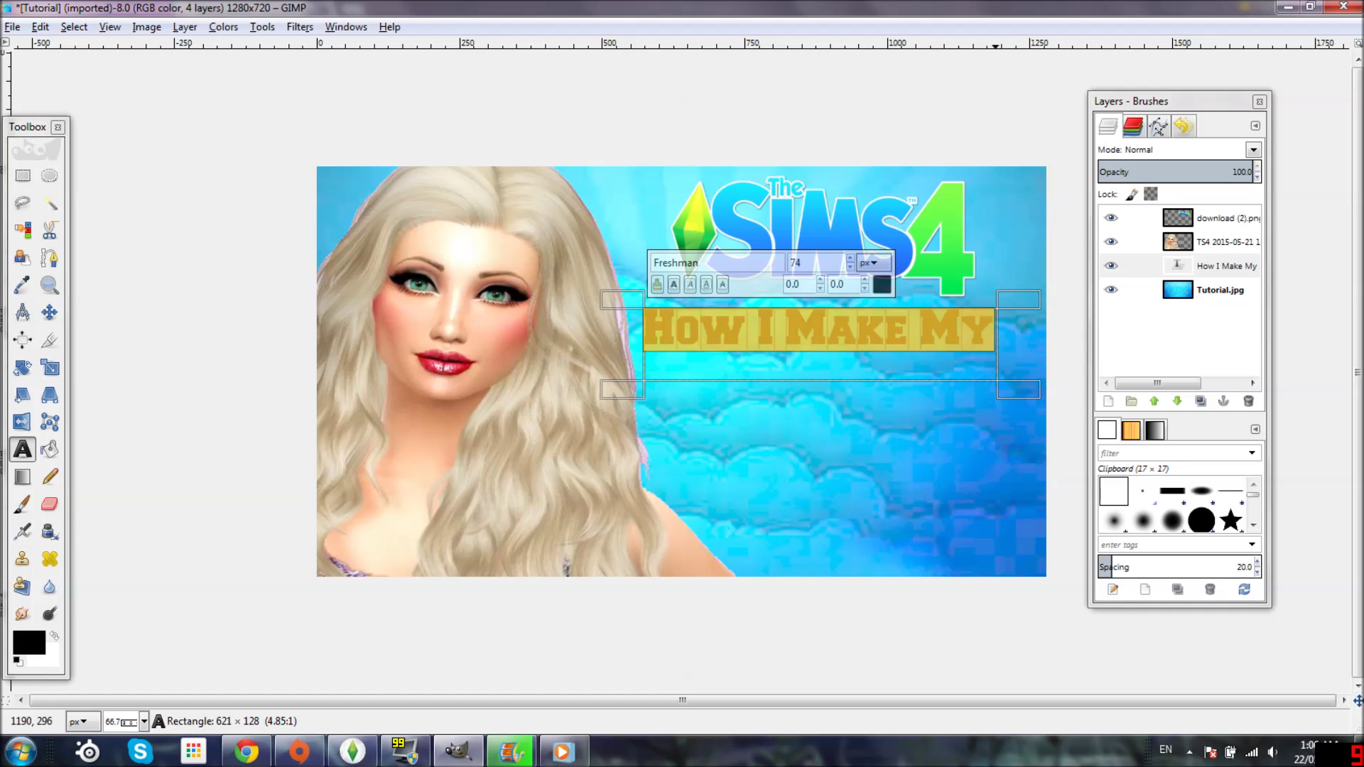
pyautogui.click(994, 333)
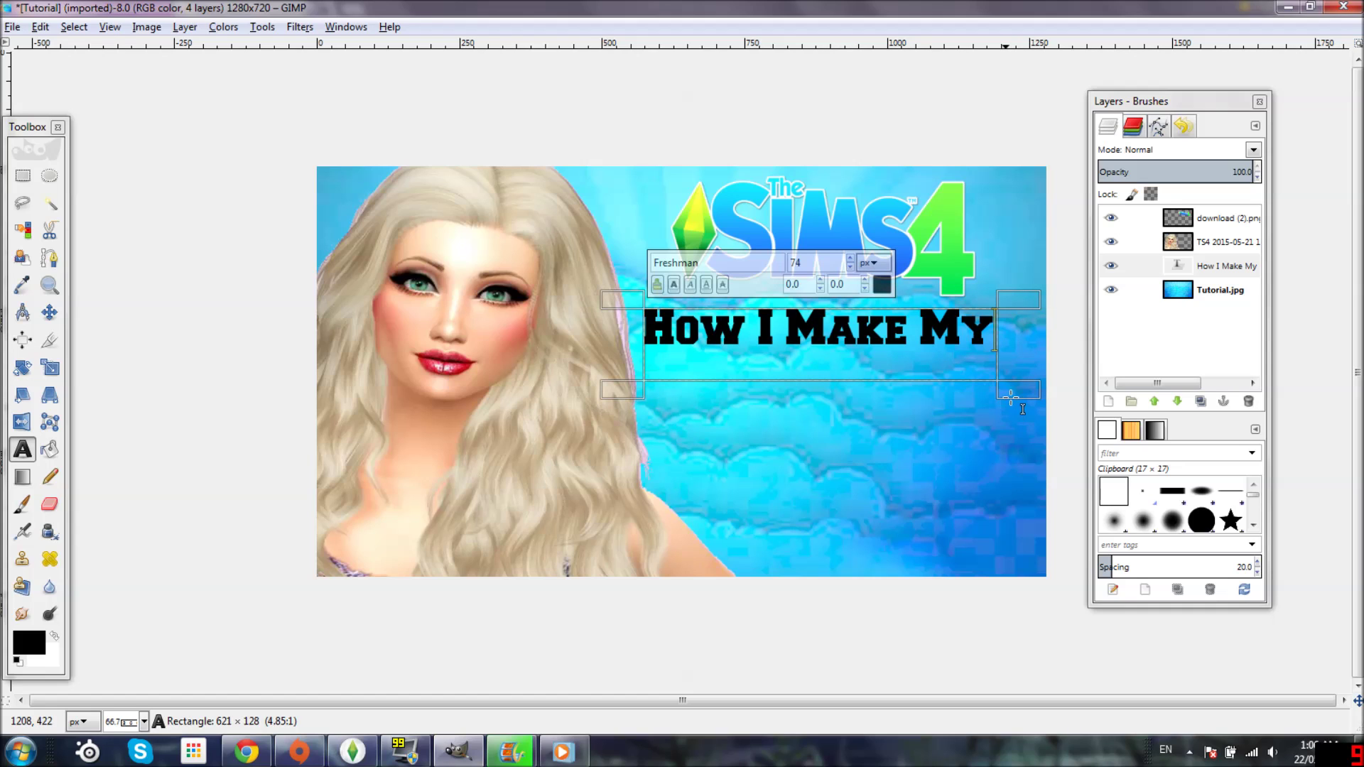
pyautogui.moveTo(1039, 406); pyautogui.dragTo(1067, 411)
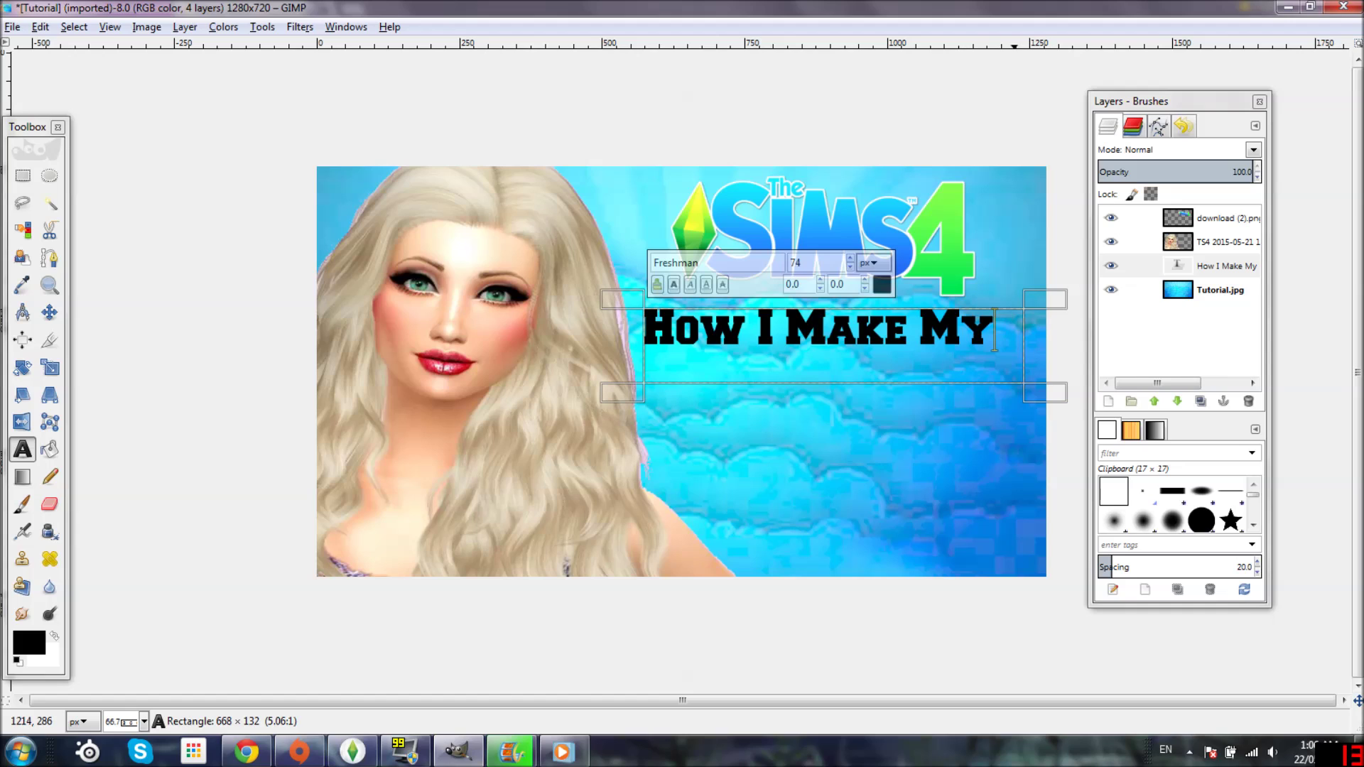
# - Reselect the caption and fine-tune its size to 80
pyautogui.moveTo(995, 328); pyautogui.dragTo(583, 337)
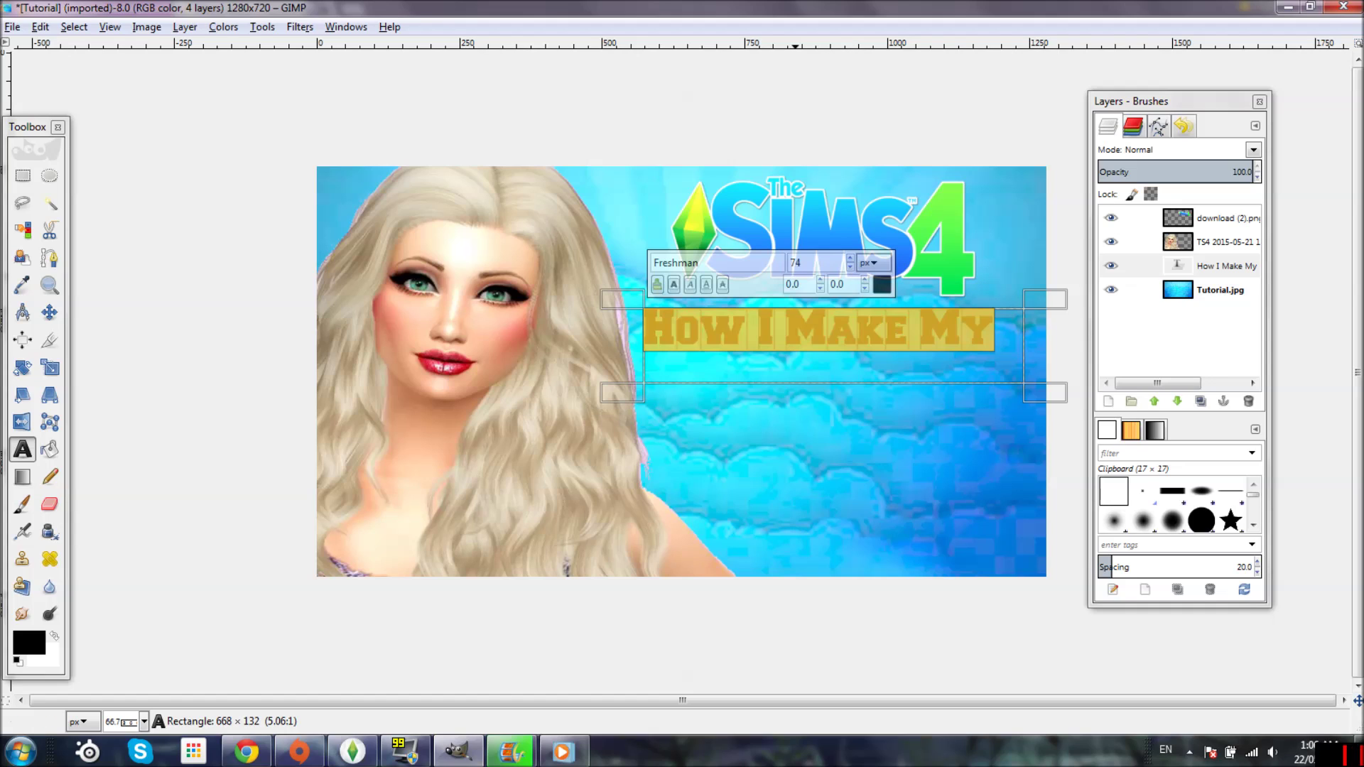
pyautogui.click(850, 267)
pyautogui.click(850, 268)
pyautogui.click(850, 267)
pyautogui.click(849, 266)
pyautogui.click(849, 266)
pyautogui.click(849, 266)
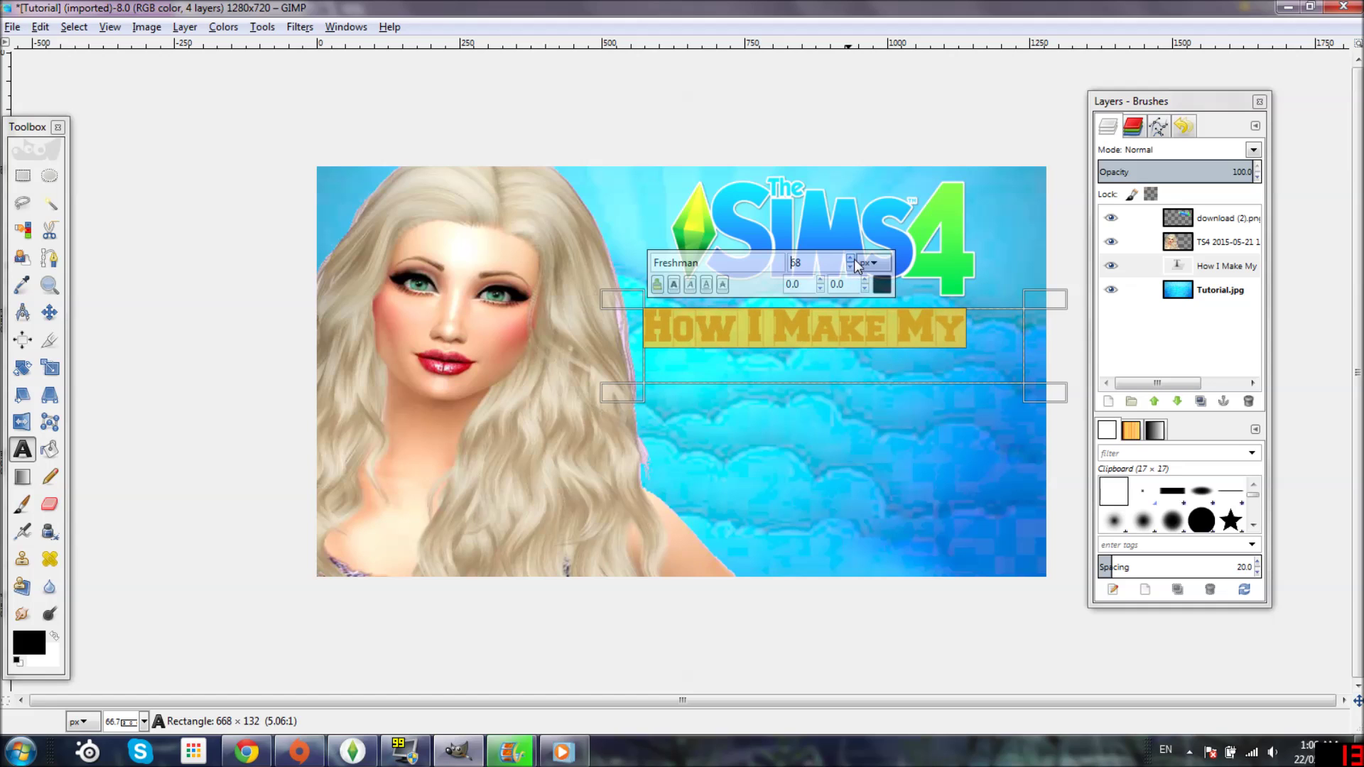
pyautogui.click(850, 259)
pyautogui.click(851, 259)
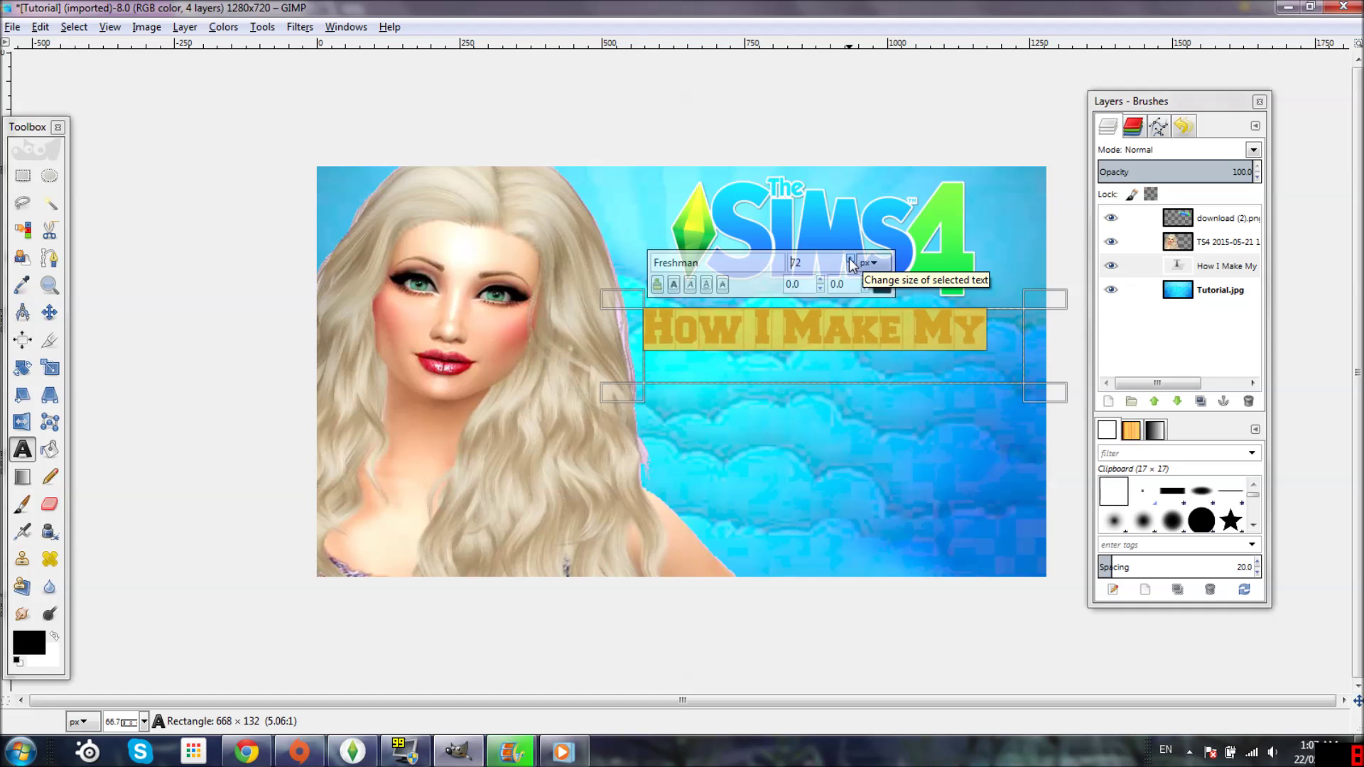
pyautogui.click(851, 260)
pyautogui.click(851, 260)
pyautogui.click(851, 260)
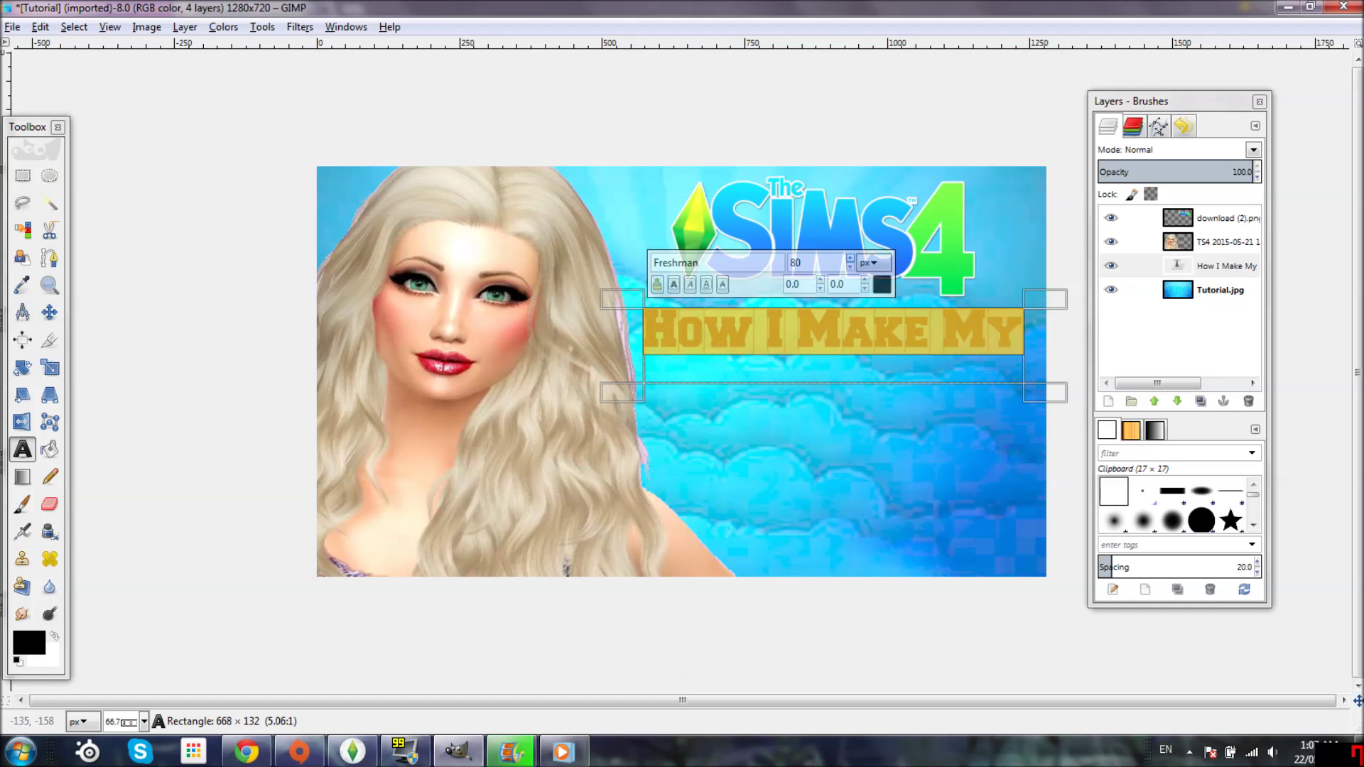
pyautogui.click(1045, 346)
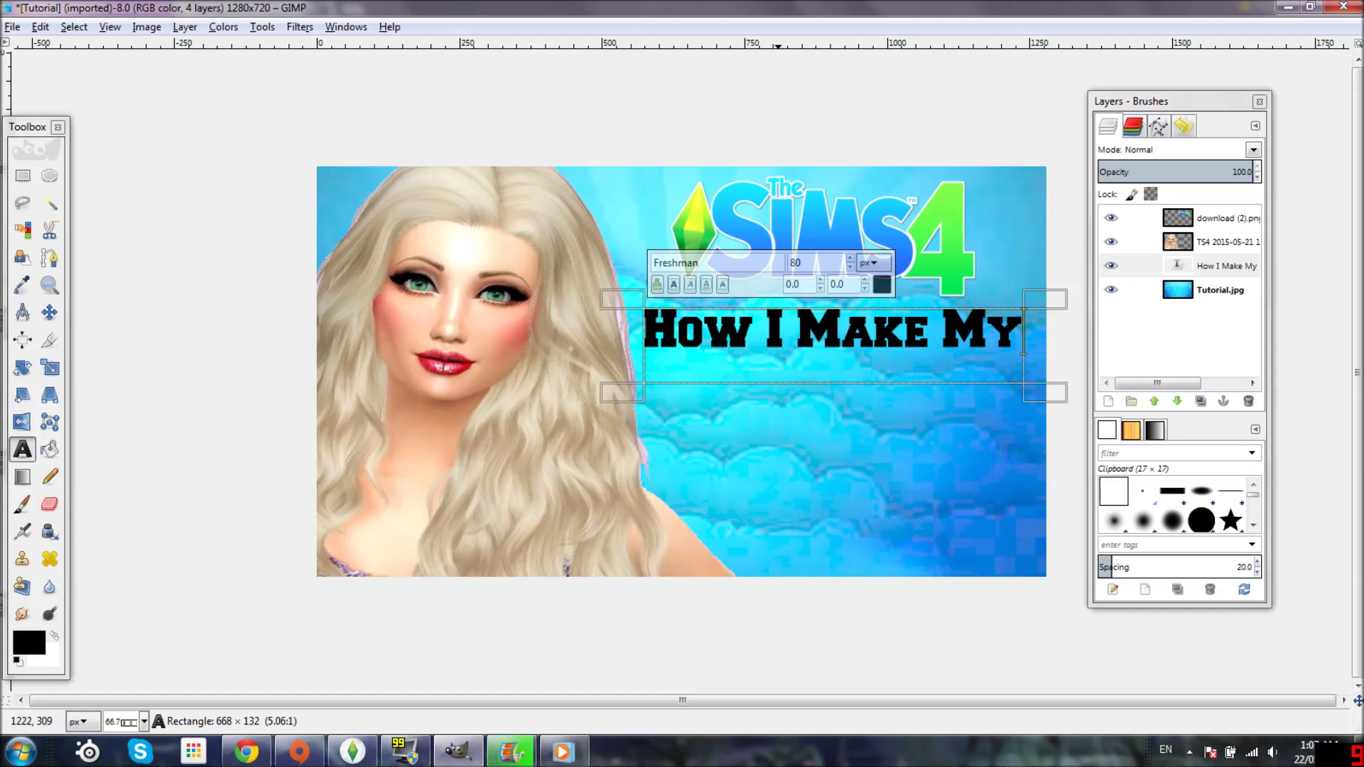
pyautogui.moveTo(1013, 343); pyautogui.dragTo(638, 329)
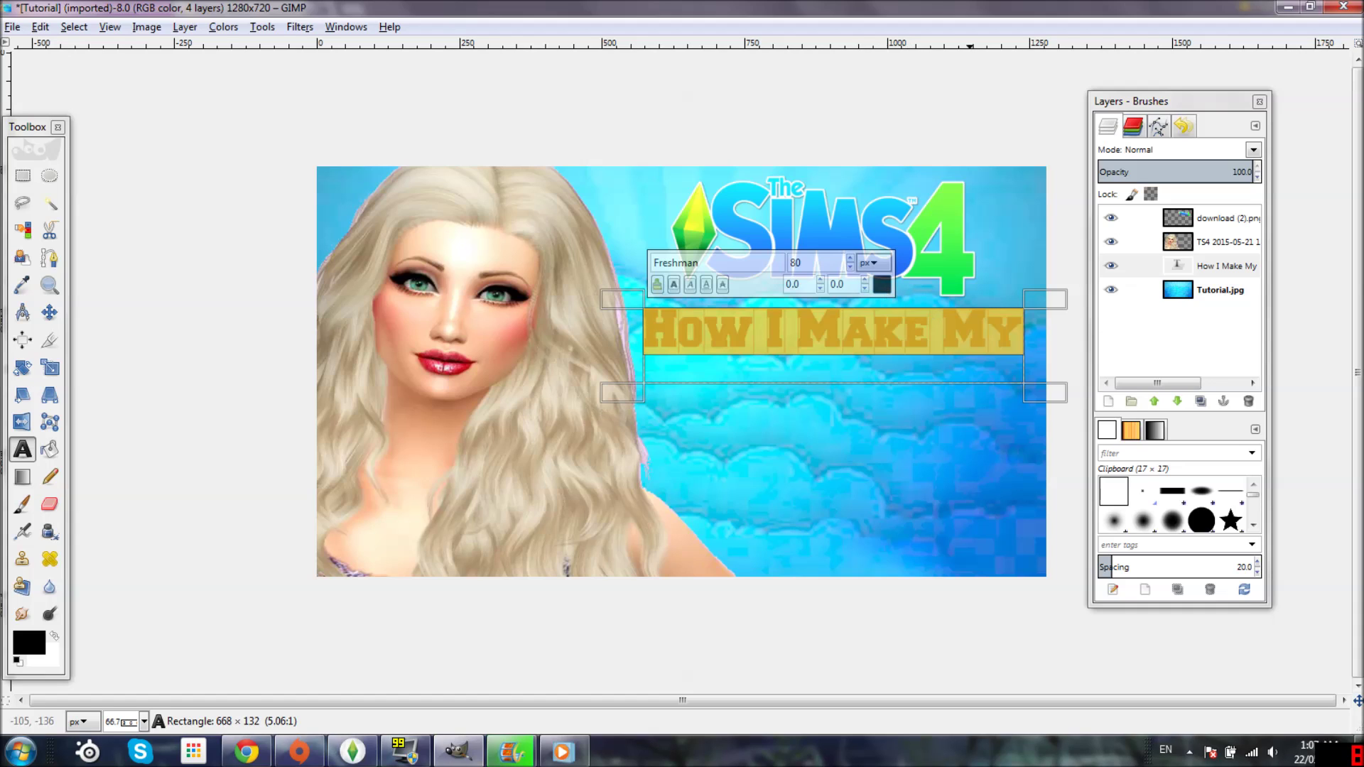
# - Recolour the selected 'How I Make My' text to bright magenta ff2ef3
pyautogui.click(883, 285)
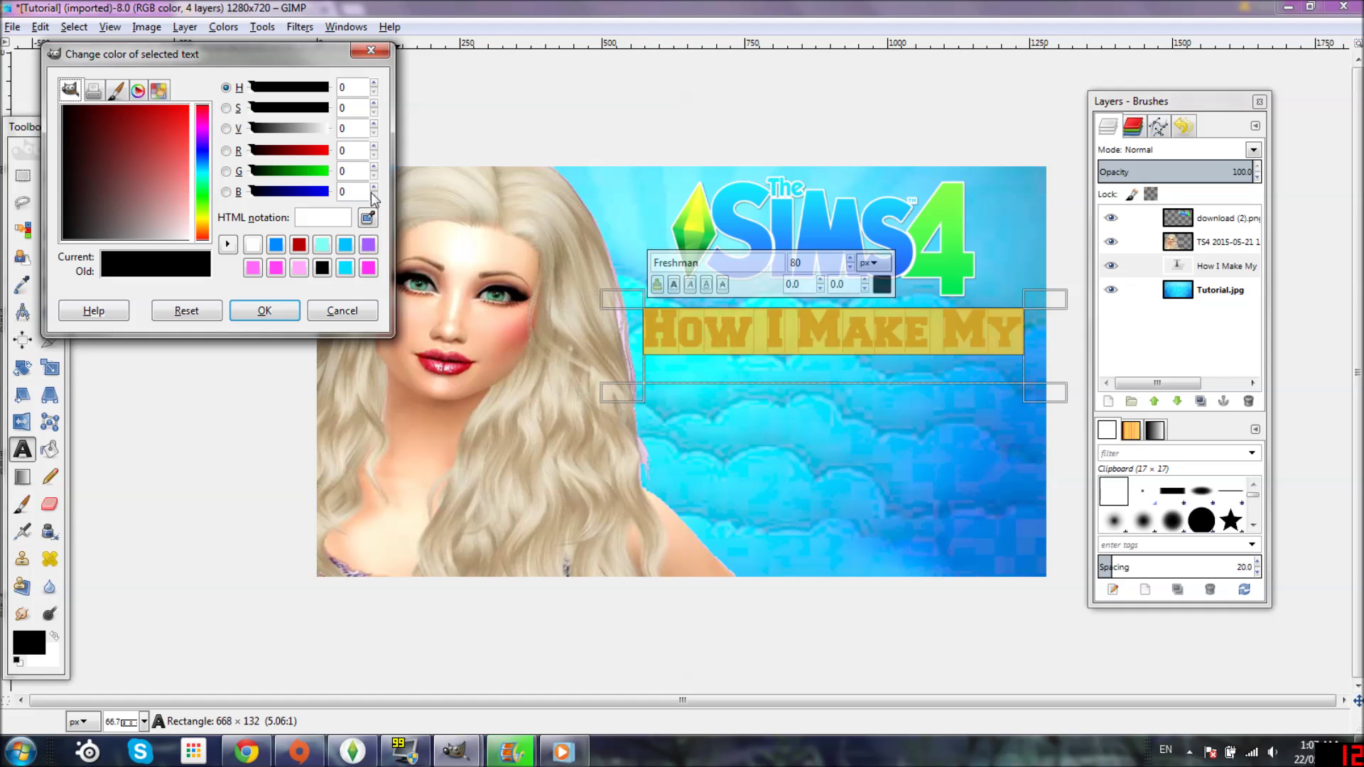
pyautogui.click(368, 267)
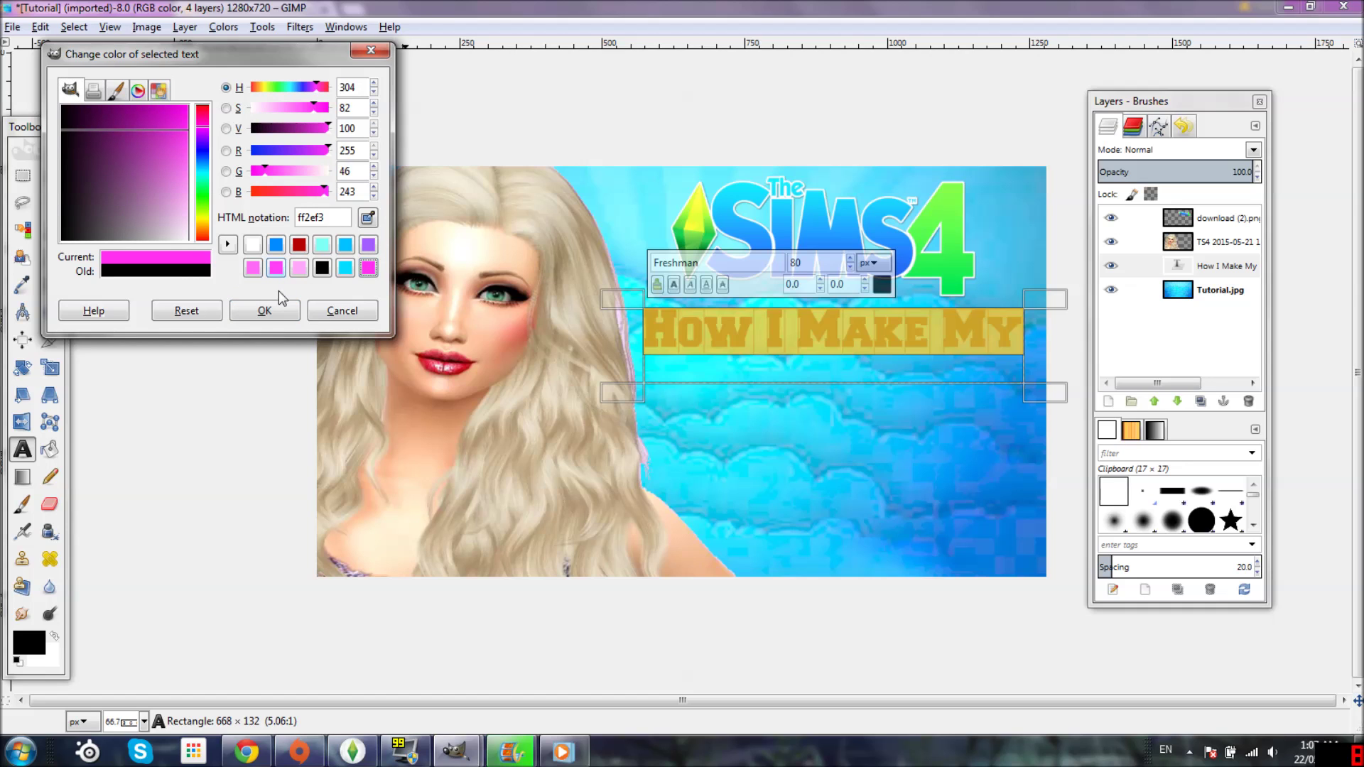
pyautogui.click(283, 319)
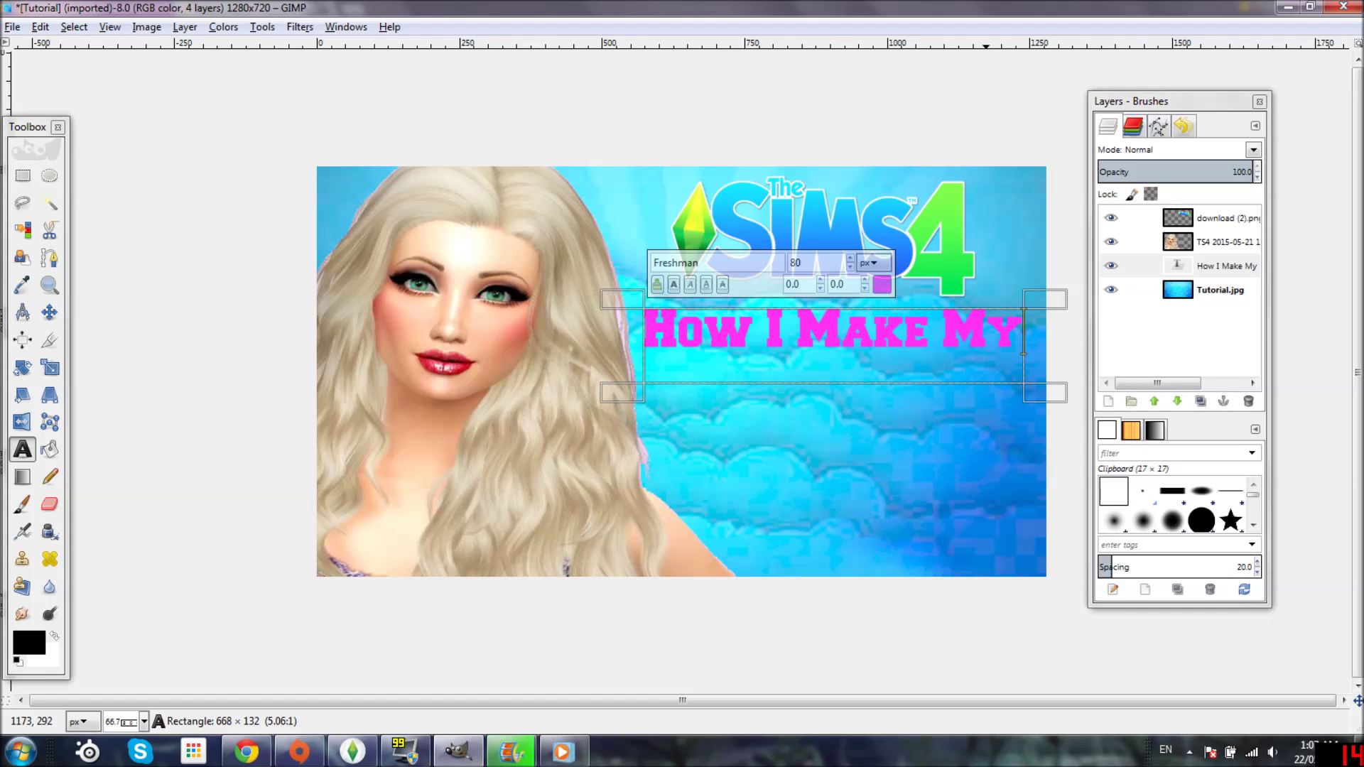
# - Open the Tool Options font list and try A little sunshine Medium on the caption
pyautogui.doubleClick(23, 449)
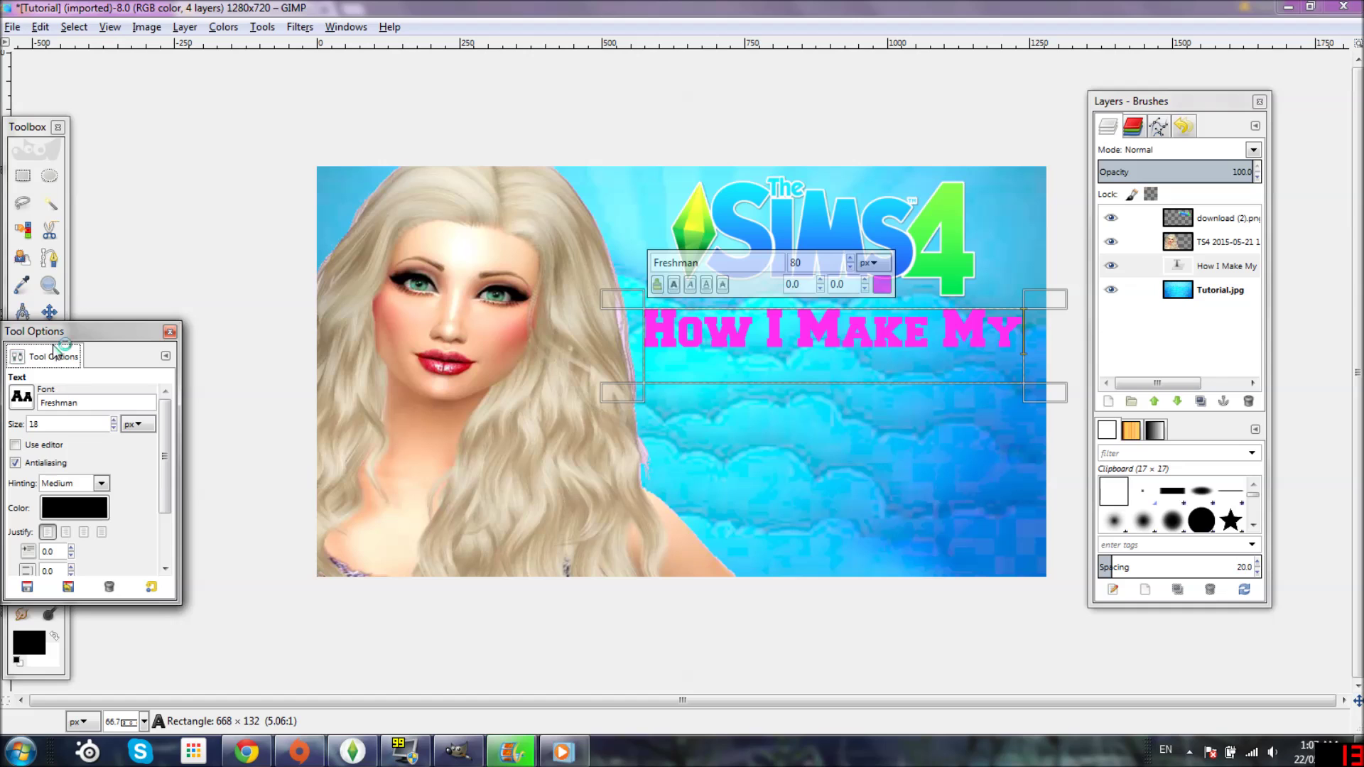
pyautogui.click(22, 397)
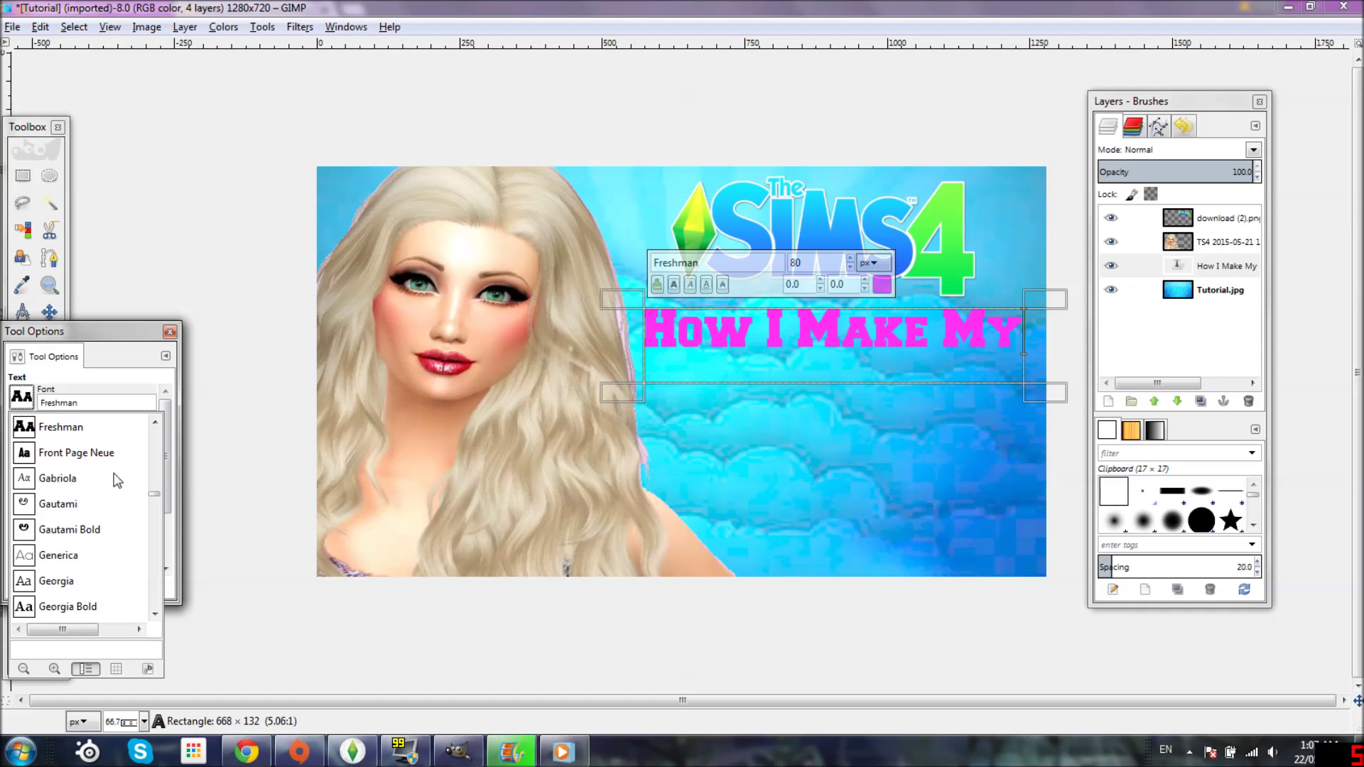
pyautogui.scroll(3, 128, 483)
pyautogui.scroll(6, 127, 483)
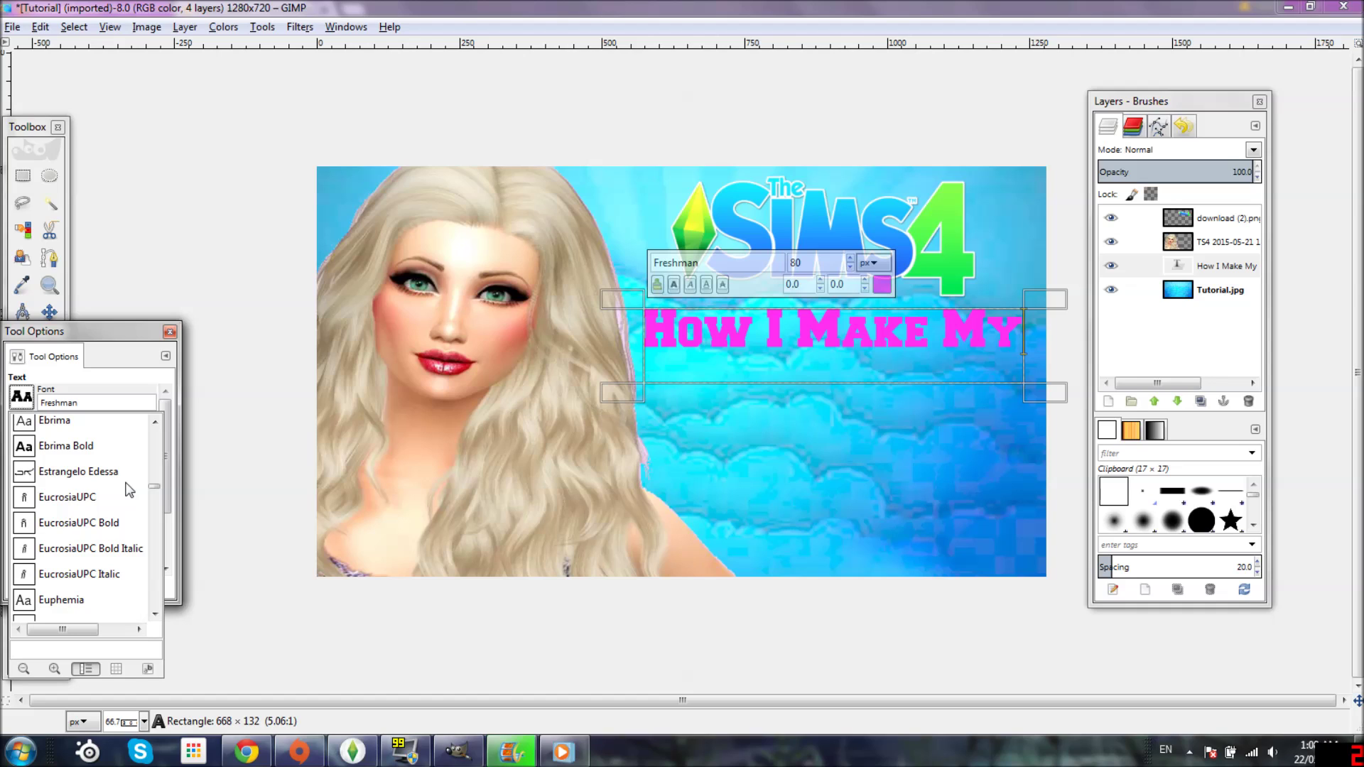
pyautogui.scroll(10, 129, 490)
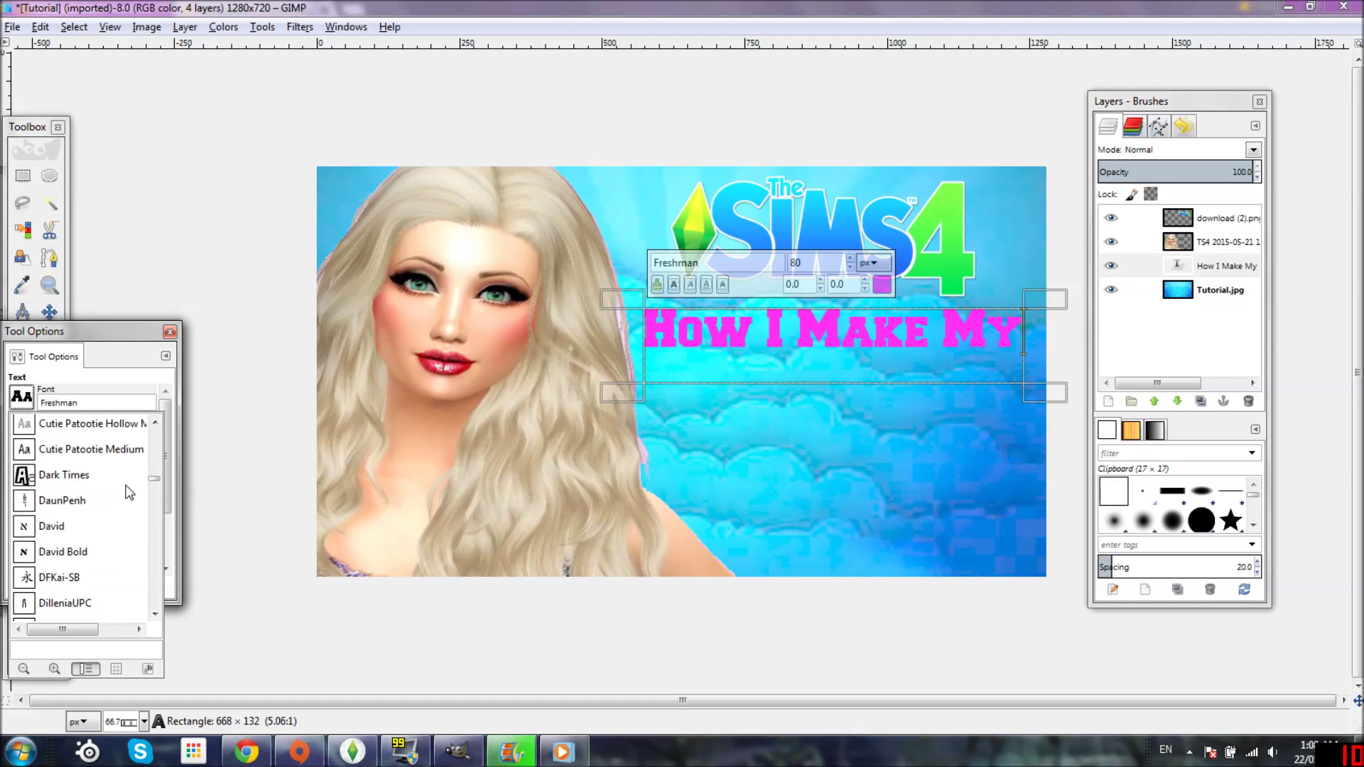
pyautogui.scroll(5, 126, 489)
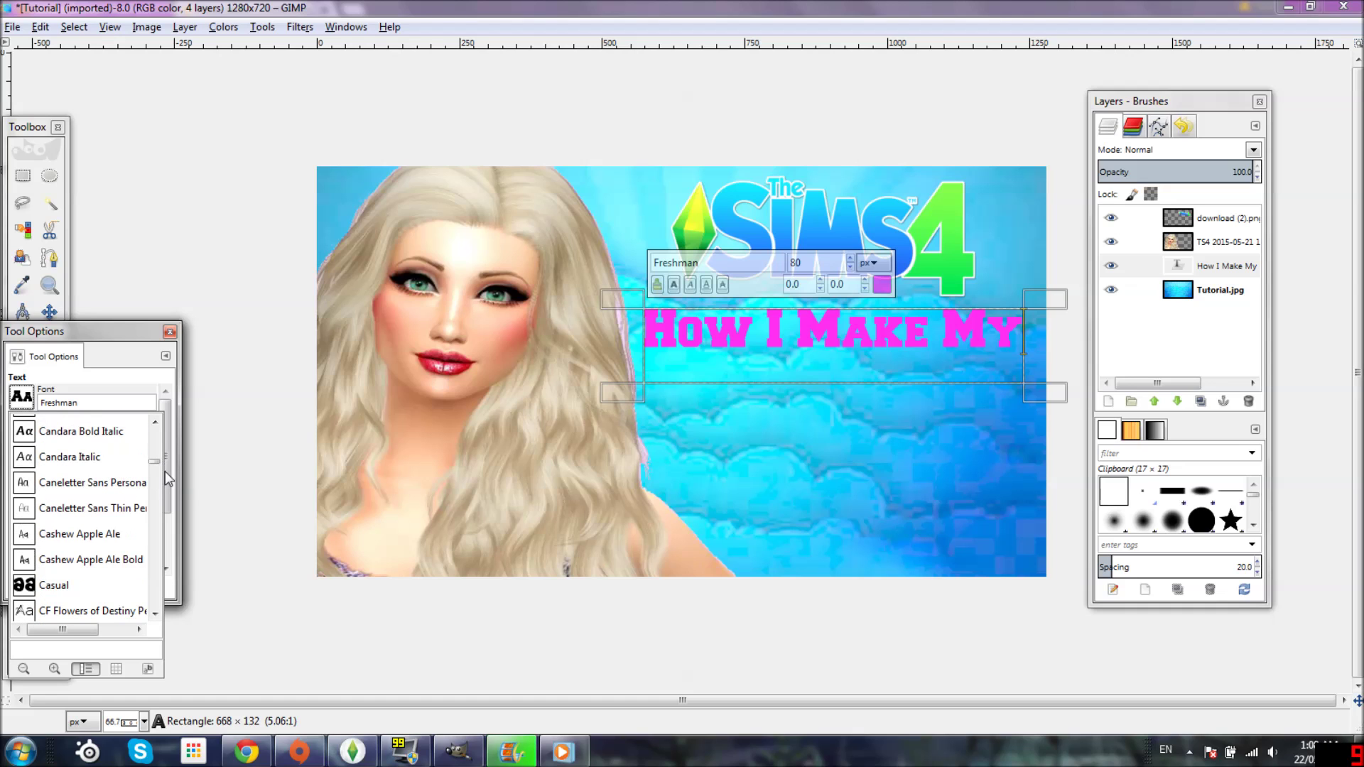
pyautogui.moveTo(158, 450); pyautogui.dragTo(160, 416)
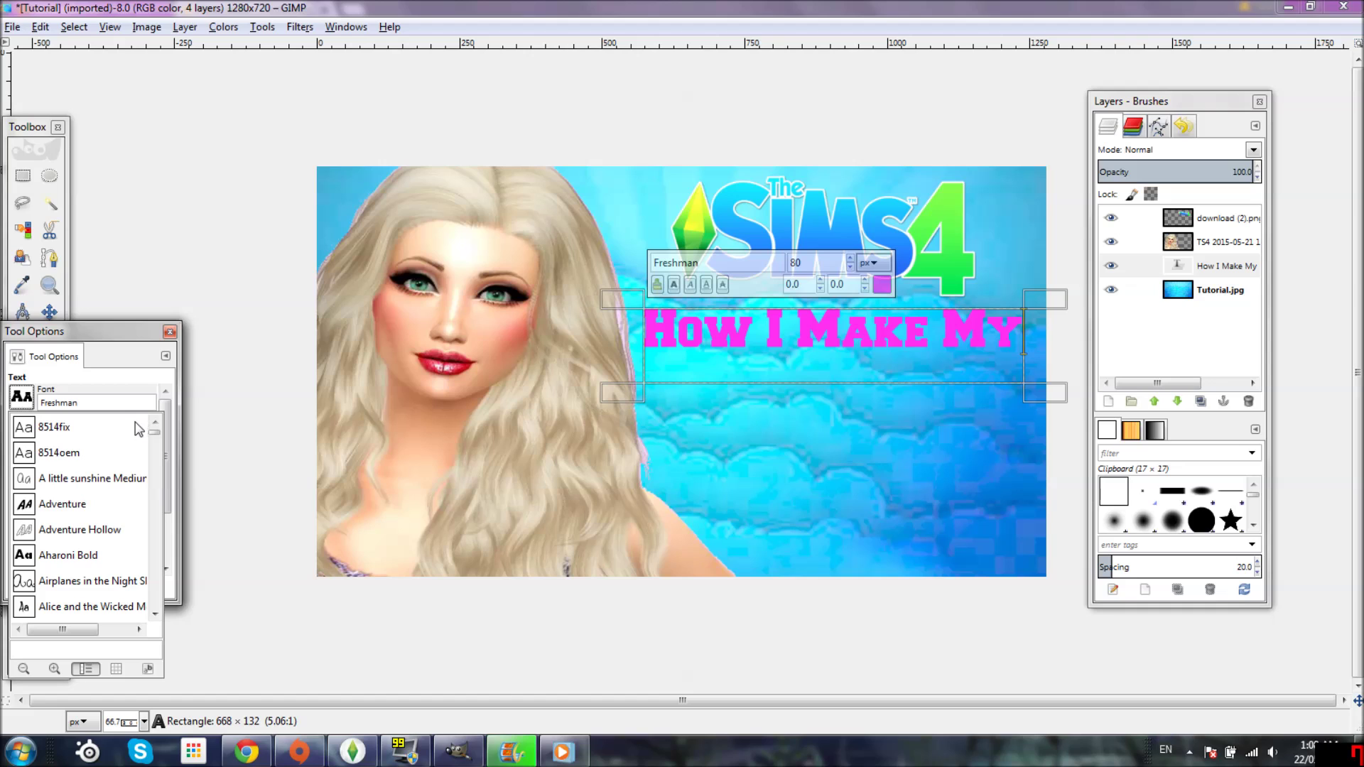
pyautogui.click(102, 483)
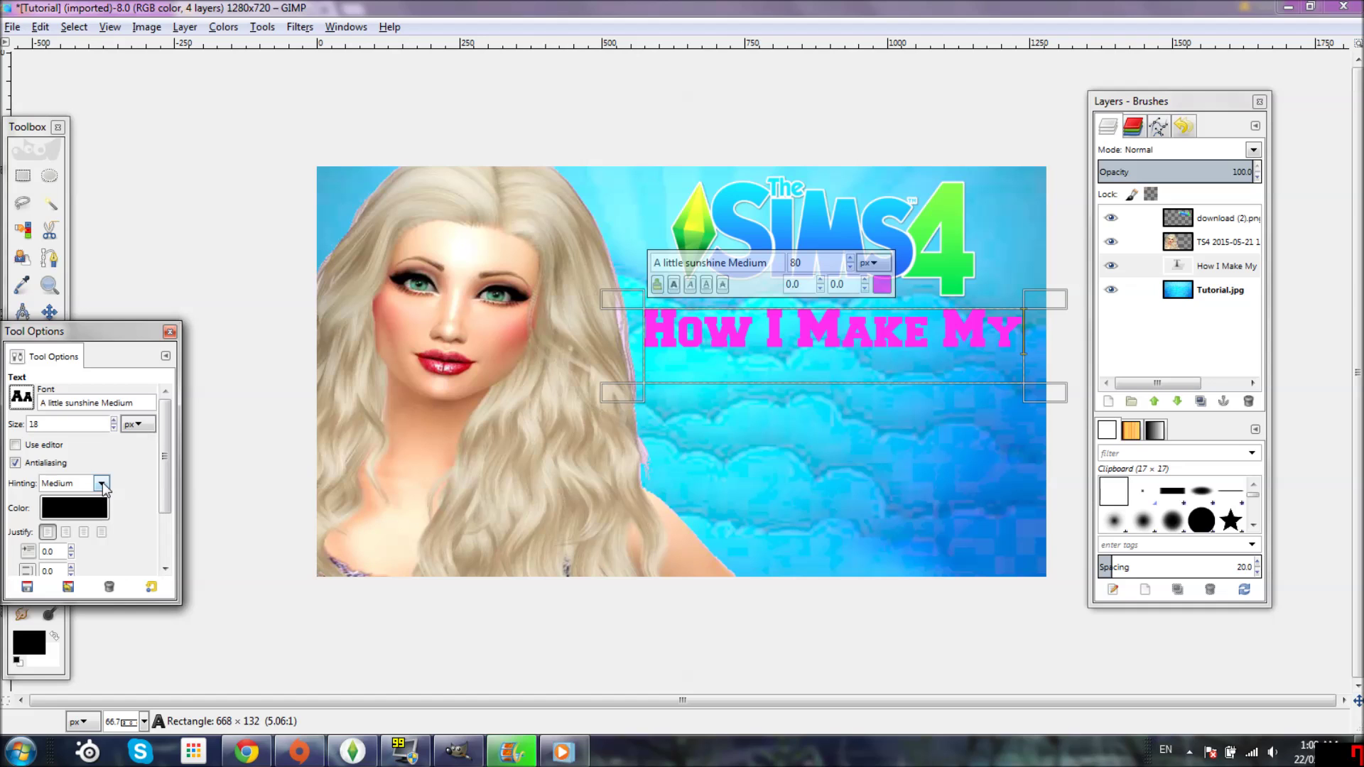
# - Switch the caption to Amber Shaie Medium instead
pyautogui.click(31, 395)
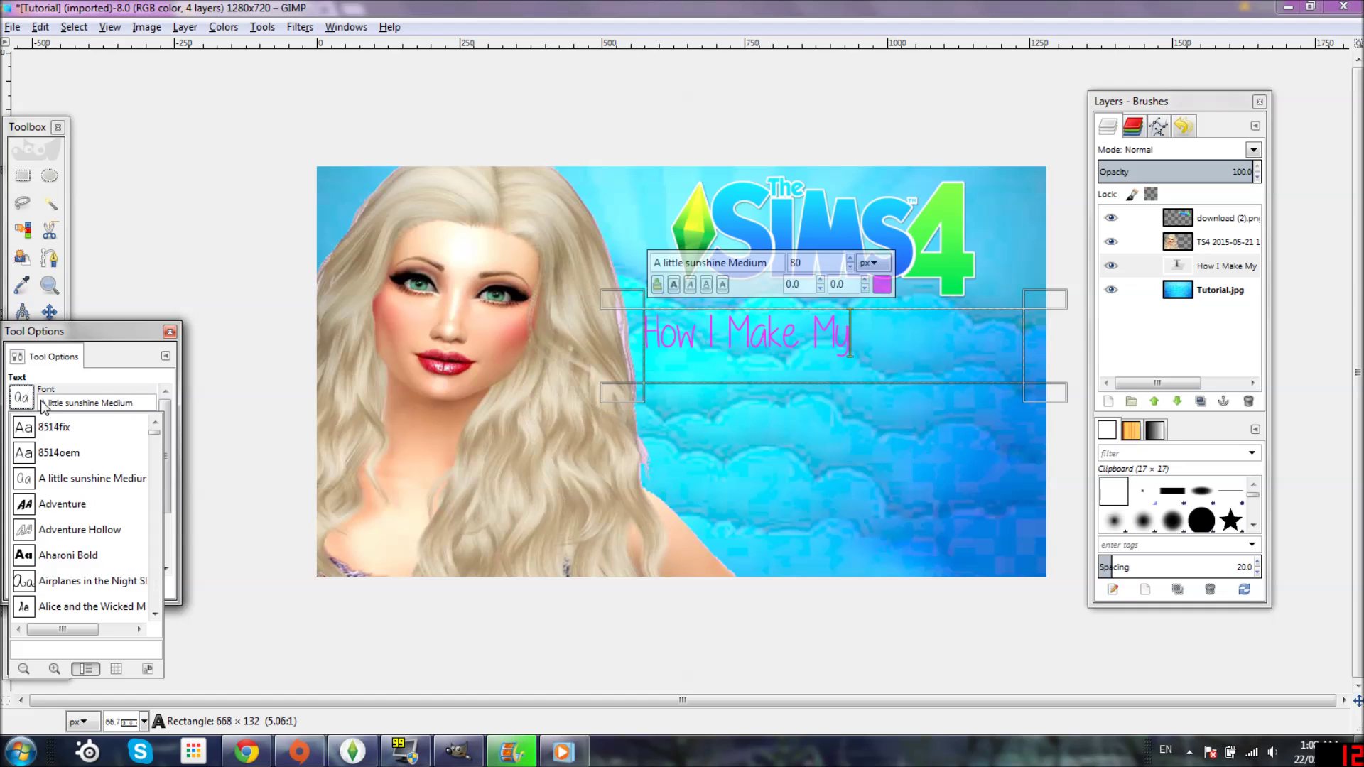
pyautogui.scroll(-2, 122, 557)
pyautogui.scroll(-2, 124, 562)
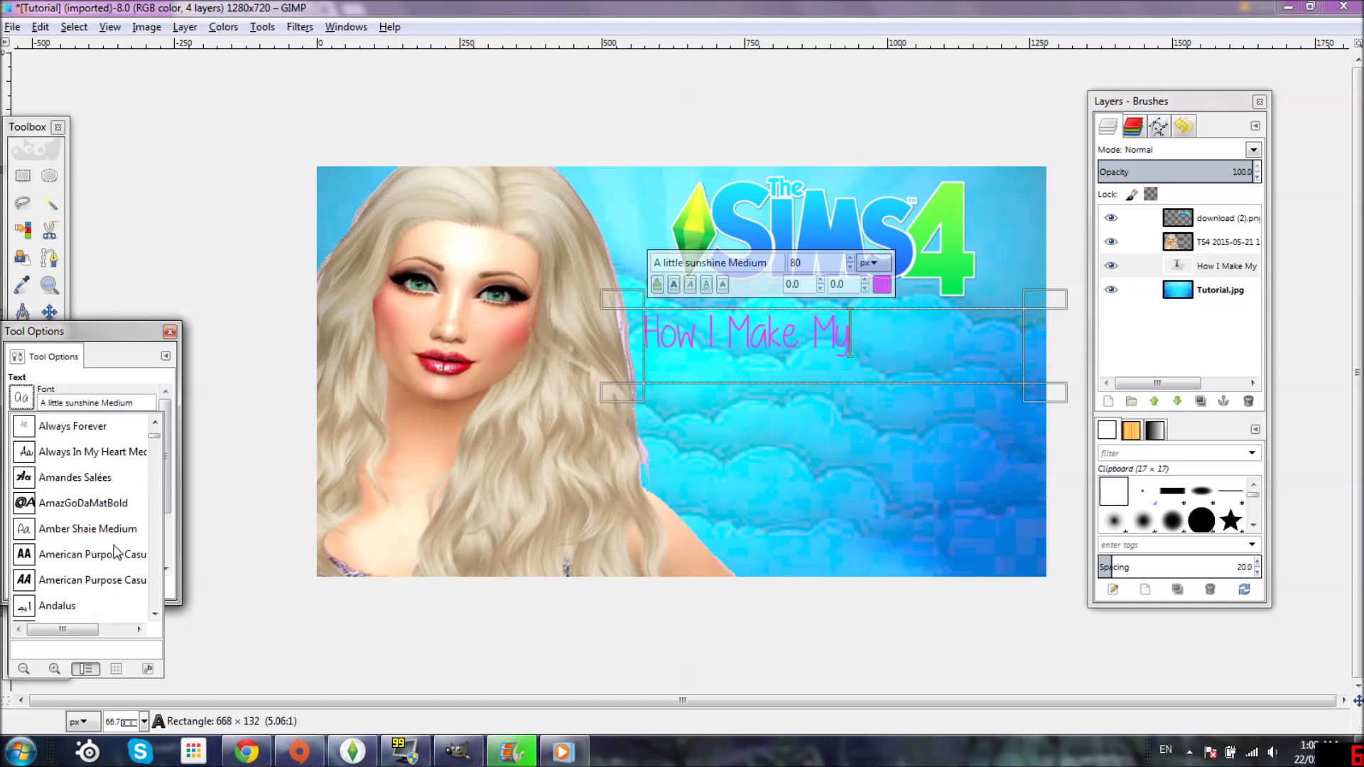
pyautogui.click(106, 530)
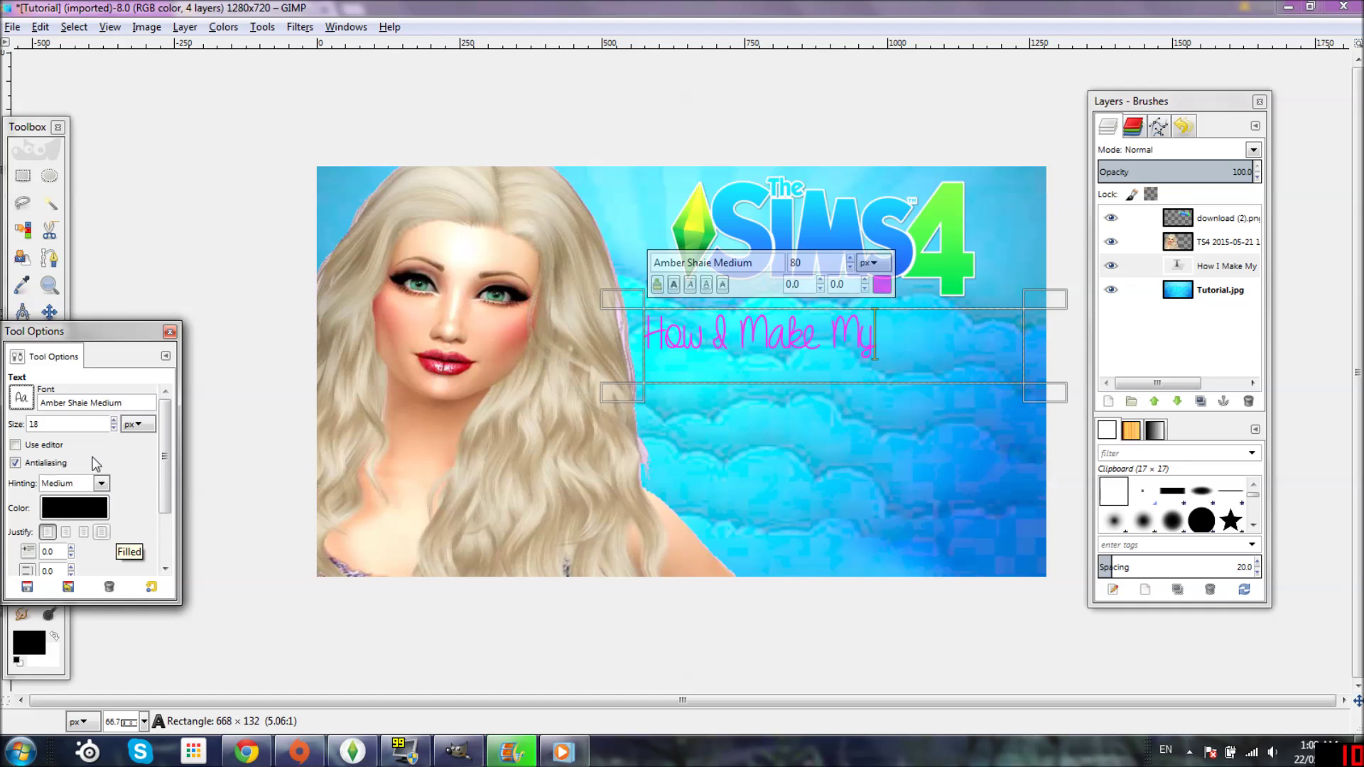
# - Apply the rounded Cheri font to the 'How I Make My' heading
pyautogui.click(22, 398)
pyautogui.scroll(-10, 71, 519)
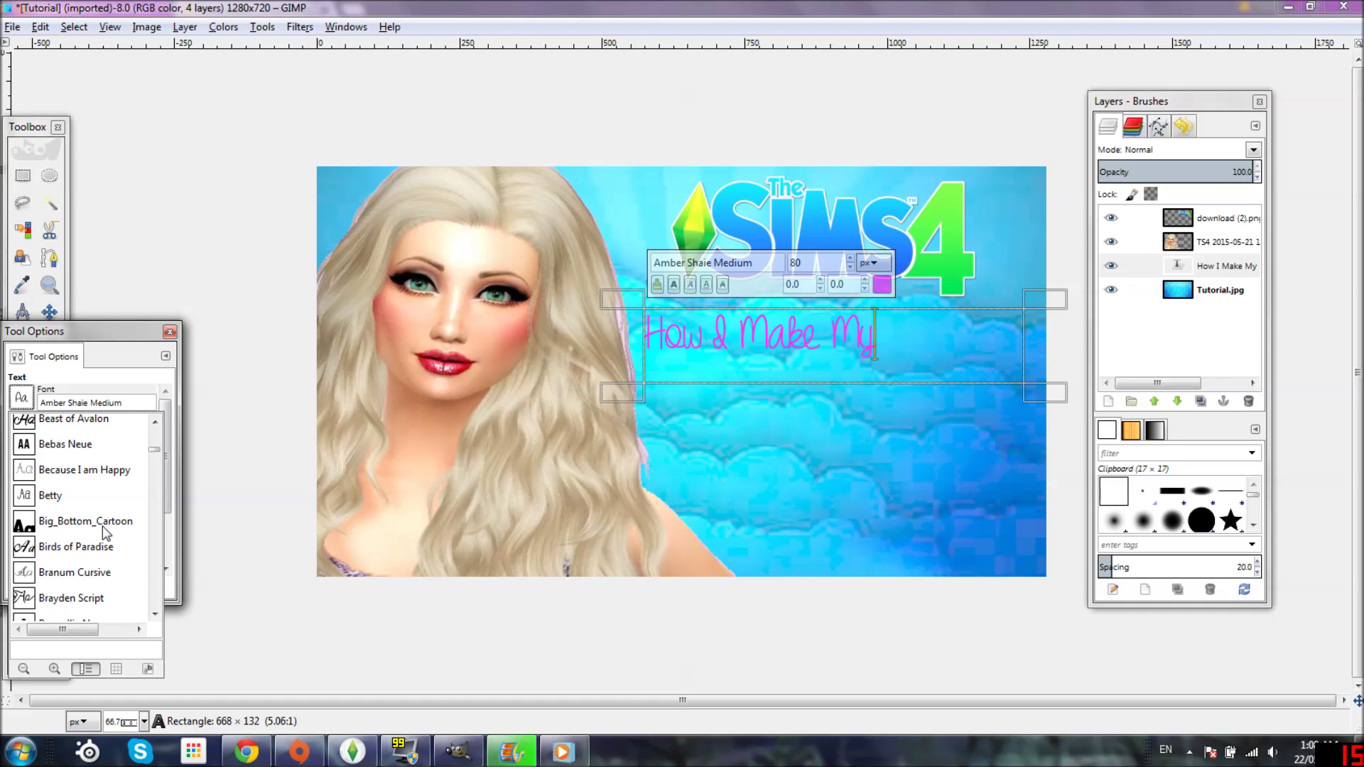
pyautogui.scroll(-5, 102, 526)
pyautogui.scroll(-3, 102, 525)
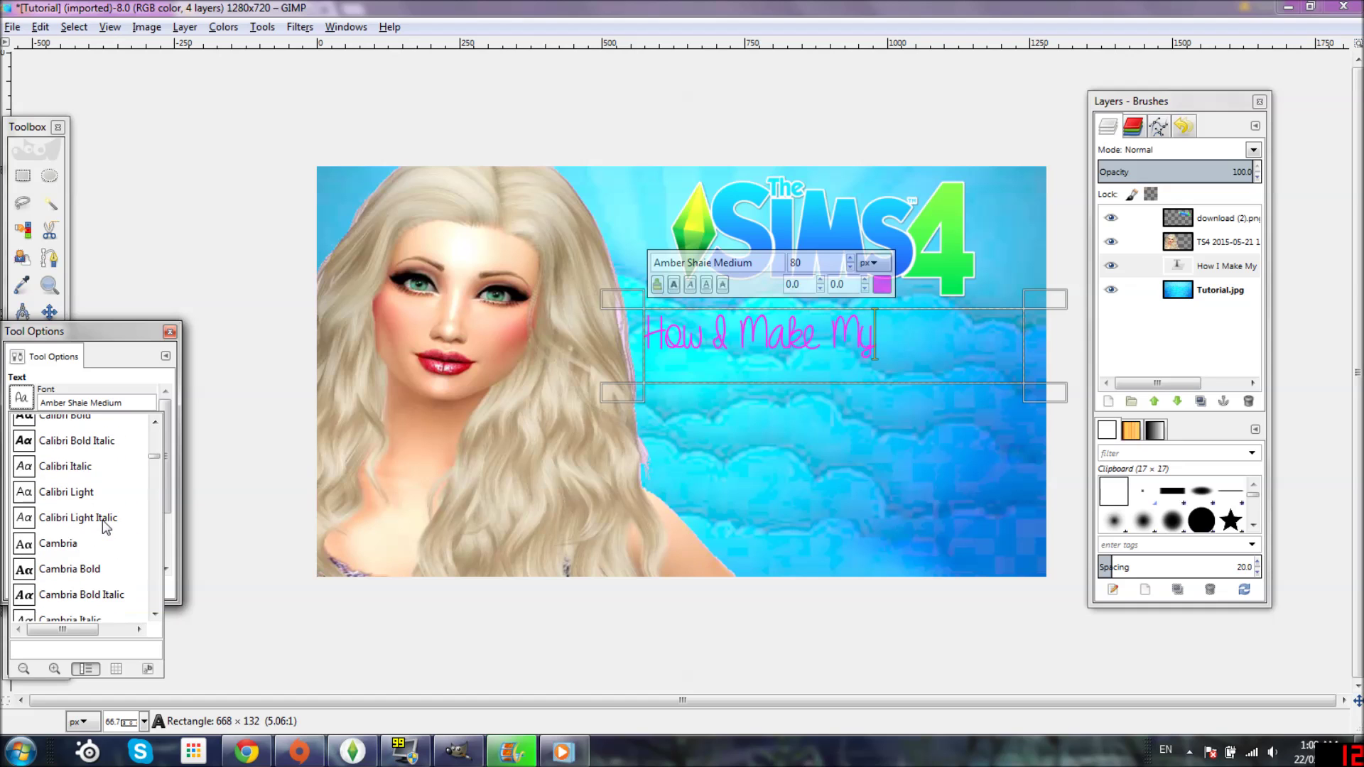
pyautogui.scroll(-8, 103, 532)
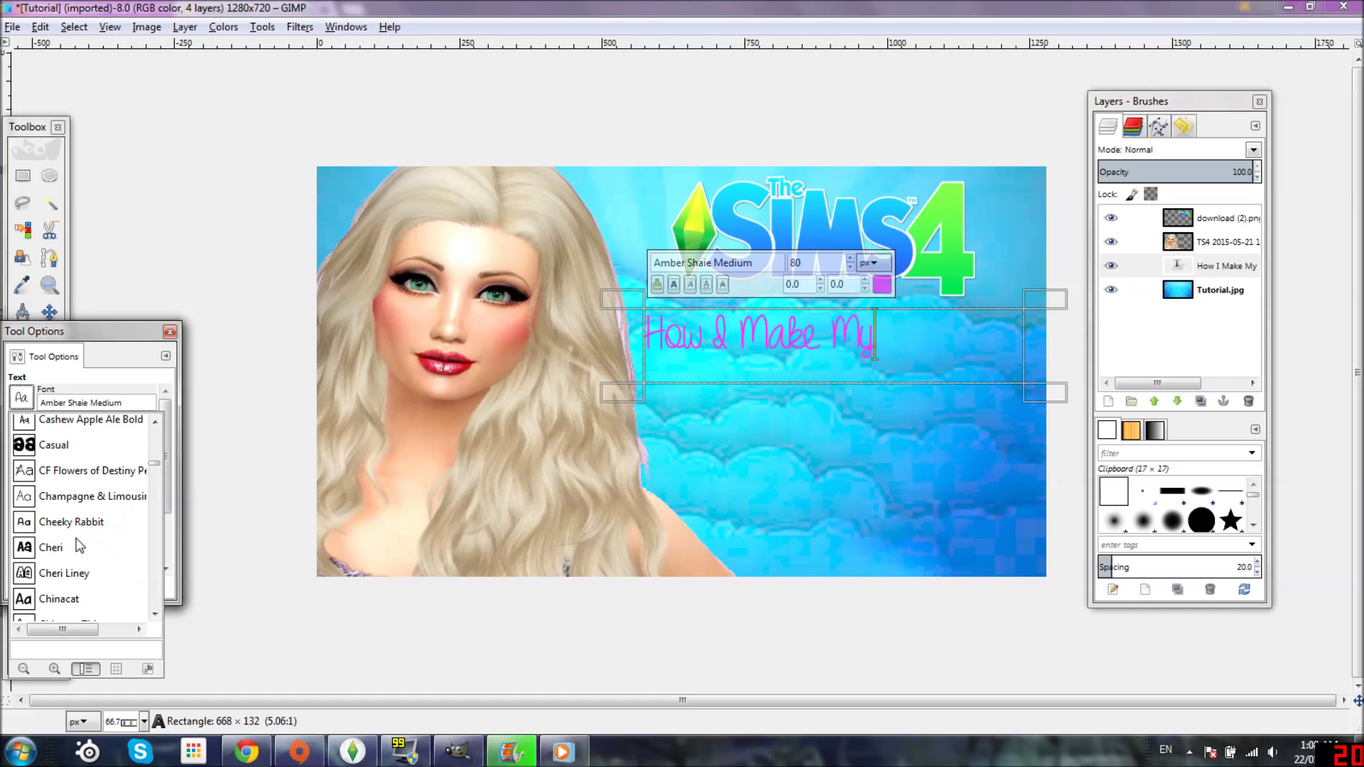
pyautogui.click(65, 555)
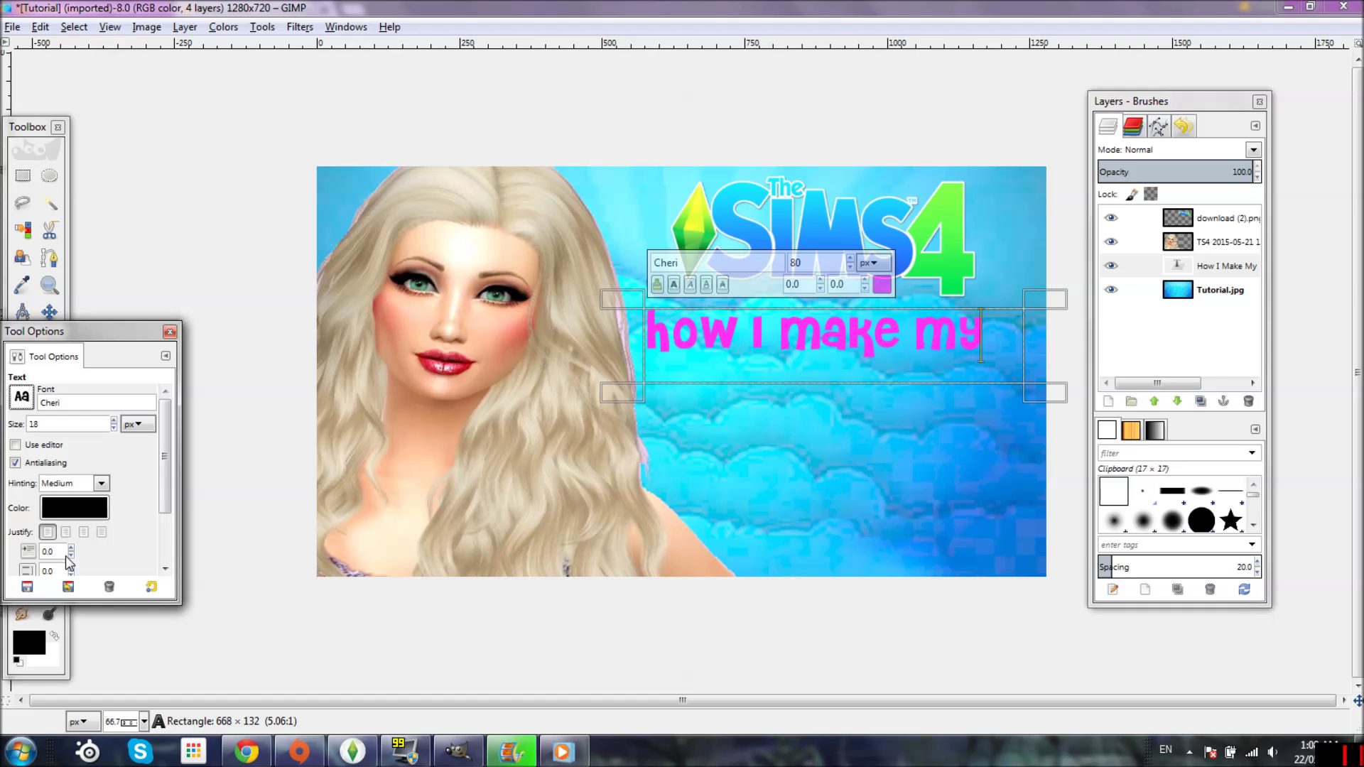
# - Browse further down the font list, then dismiss Movie Maker's Rising Cities Part 1.mp4 export notice
pyautogui.click(22, 397)
pyautogui.scroll(-9, 108, 579)
pyautogui.scroll(-10, 108, 579)
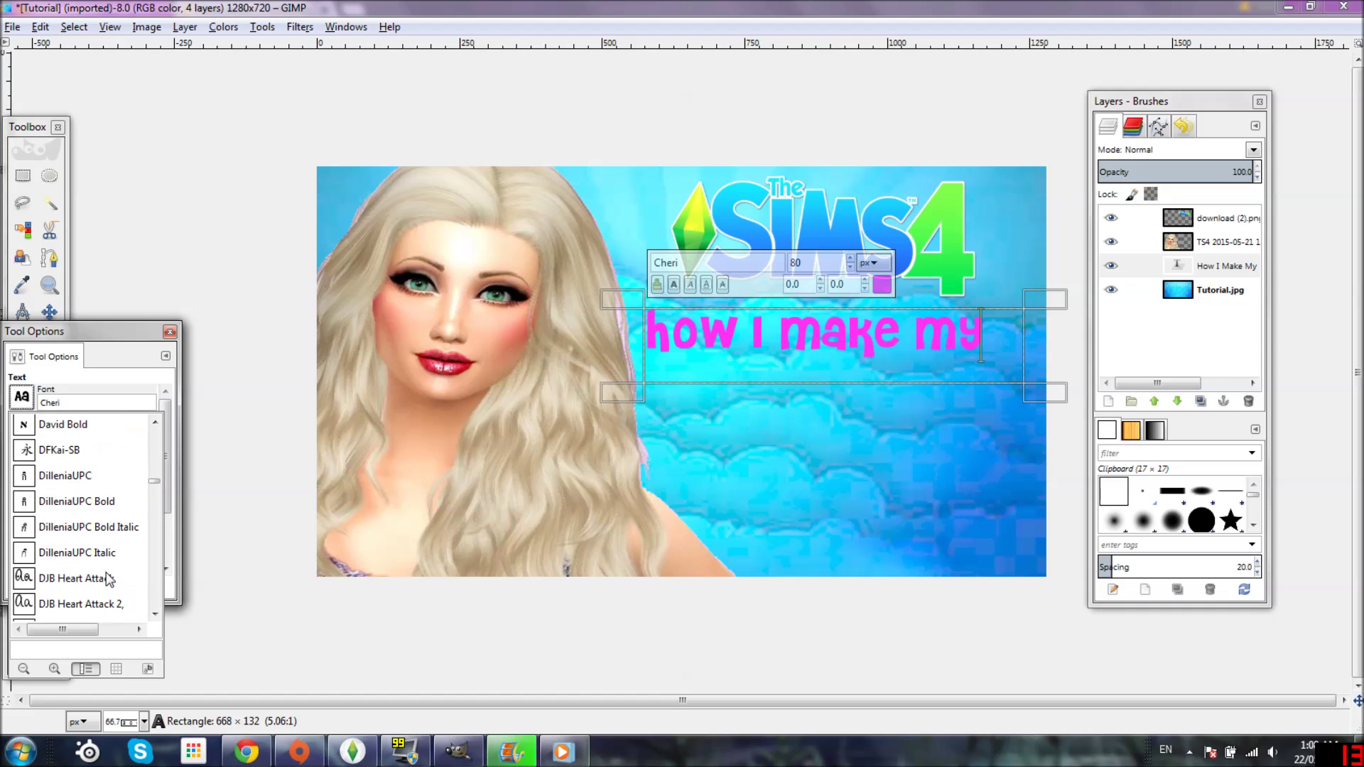
pyautogui.scroll(-10, 108, 579)
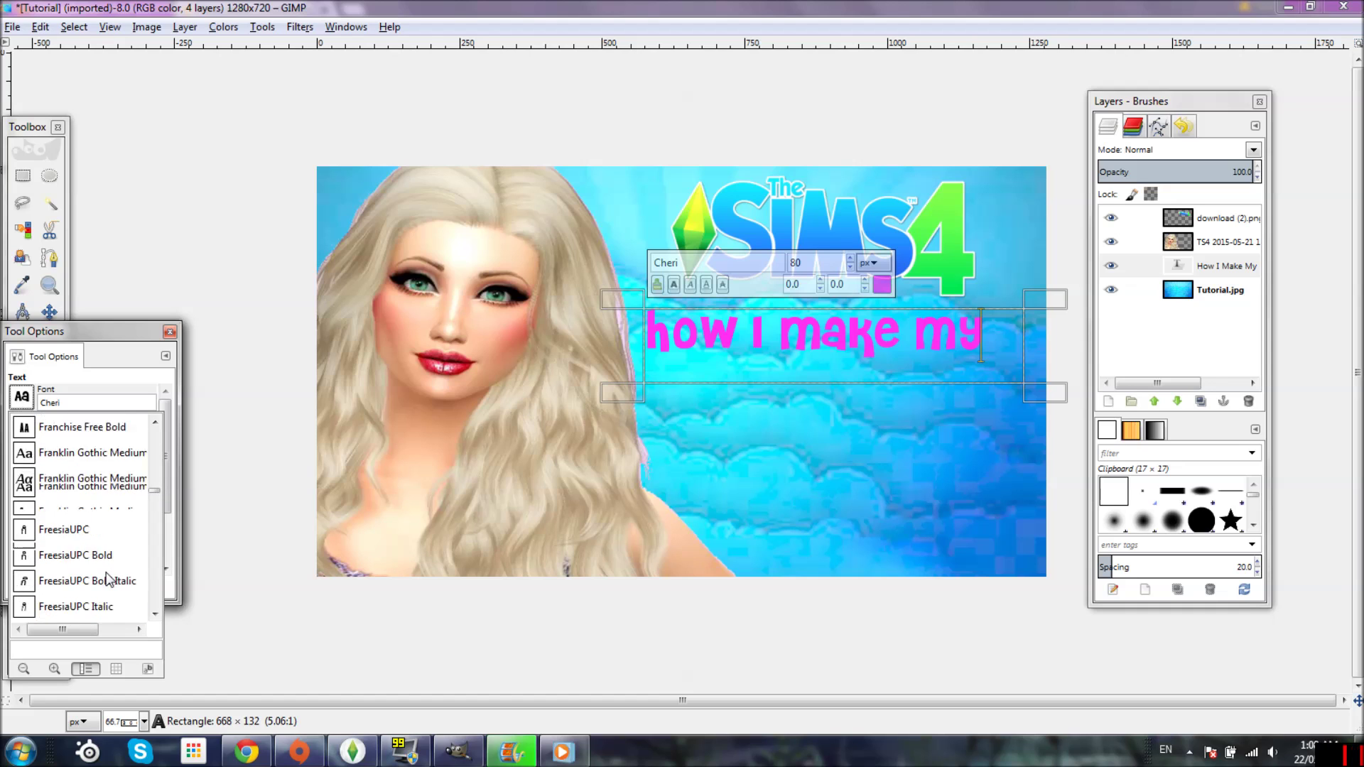
pyautogui.scroll(-10, 108, 579)
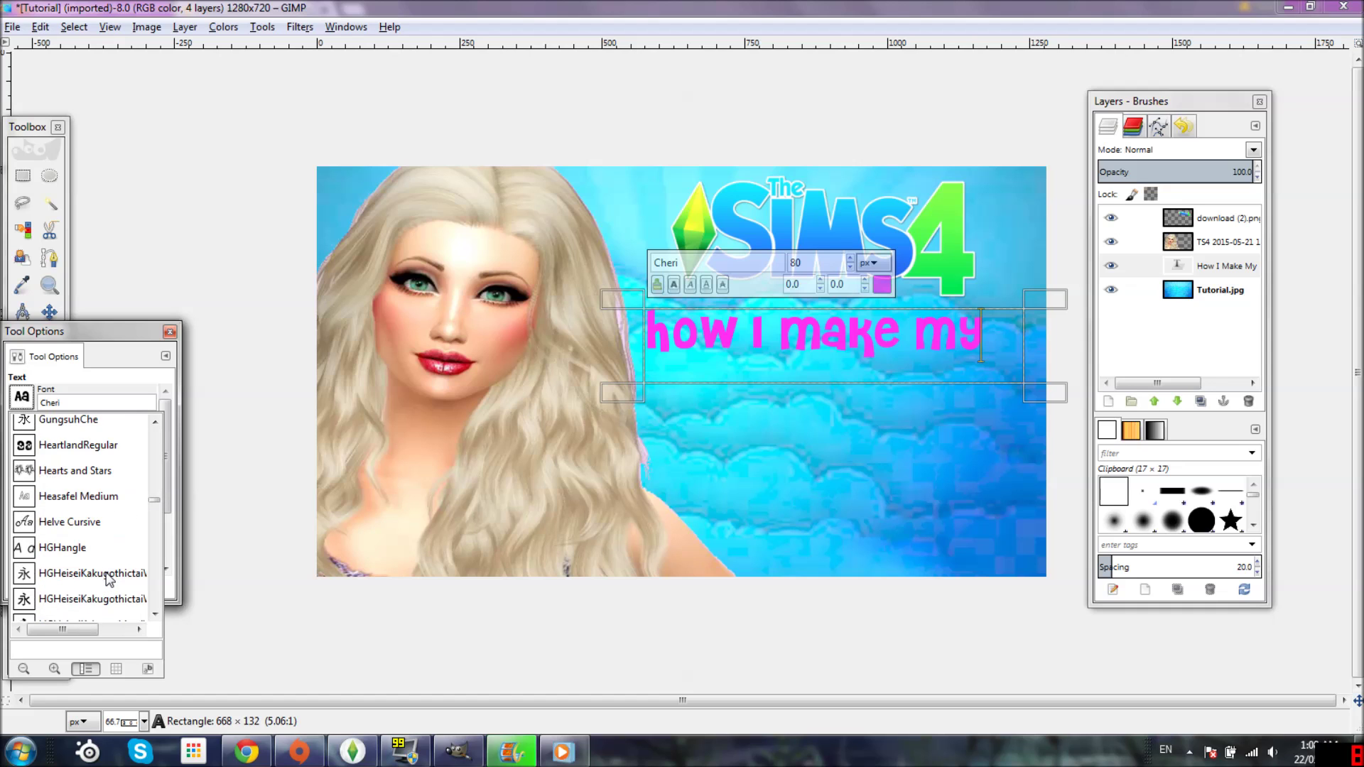
pyautogui.scroll(-10, 108, 579)
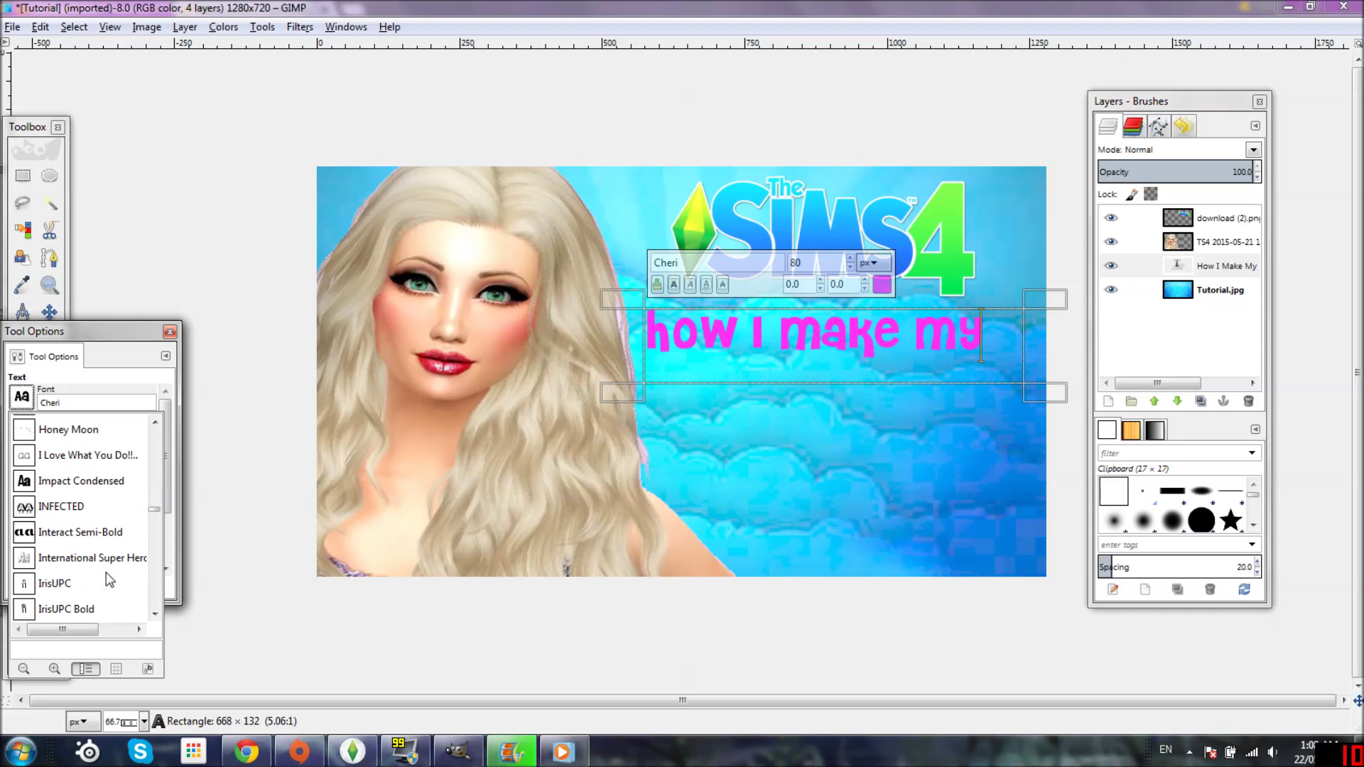
pyautogui.scroll(-10, 108, 579)
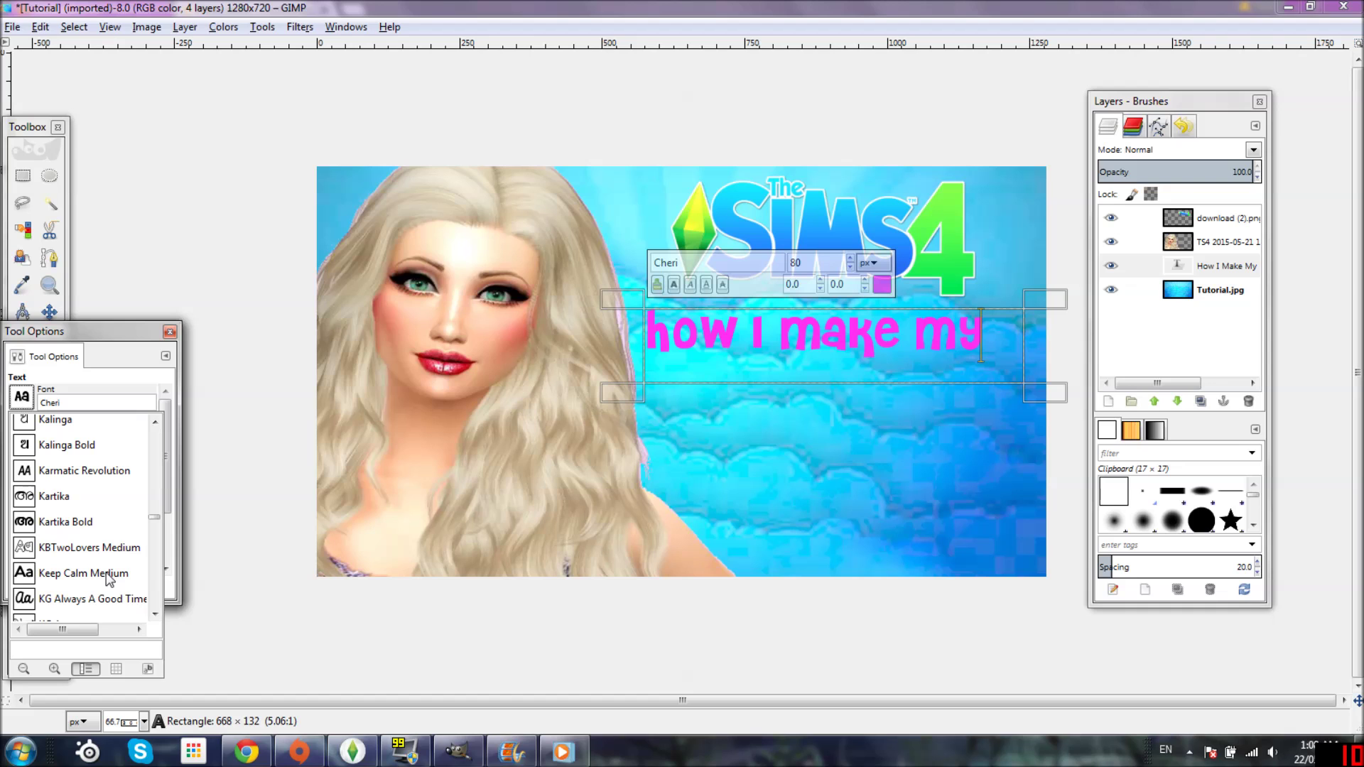
pyautogui.scroll(-4, 108, 579)
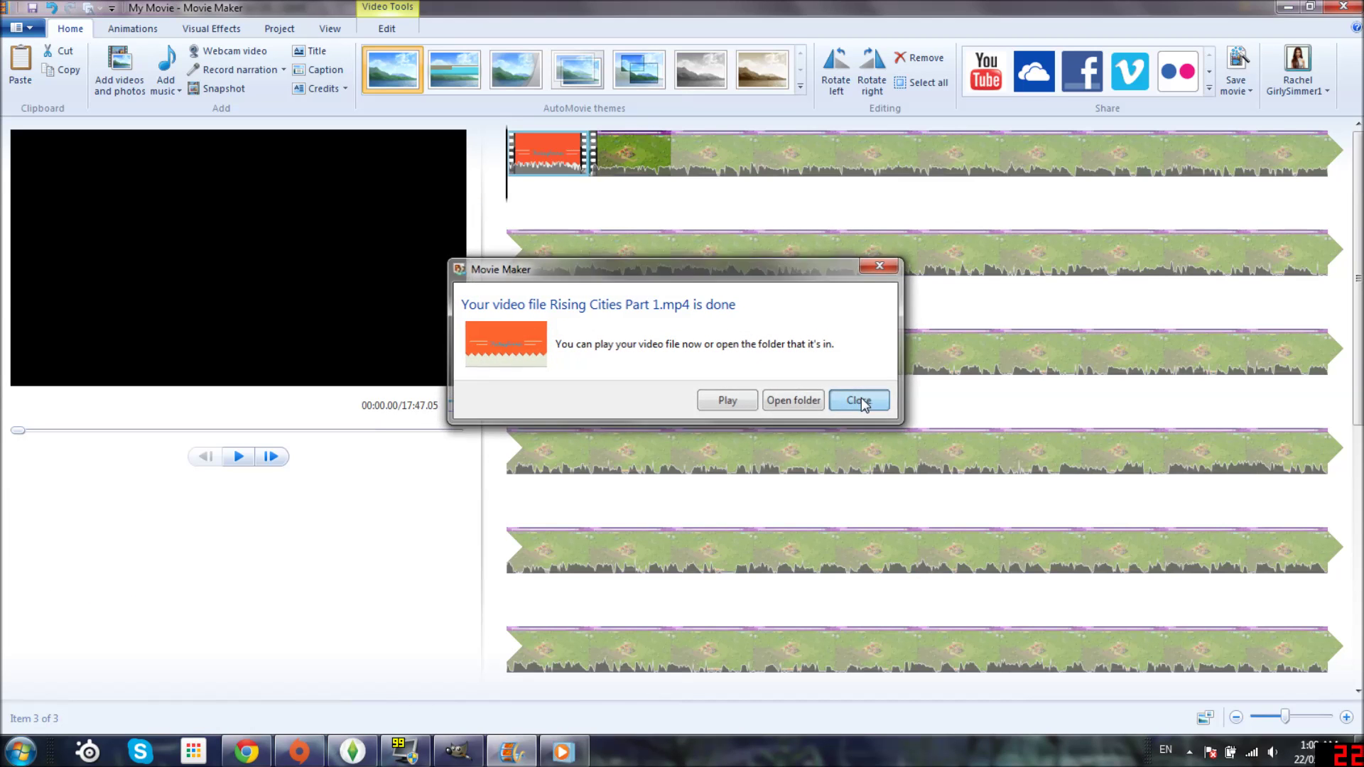
pyautogui.click(862, 399)
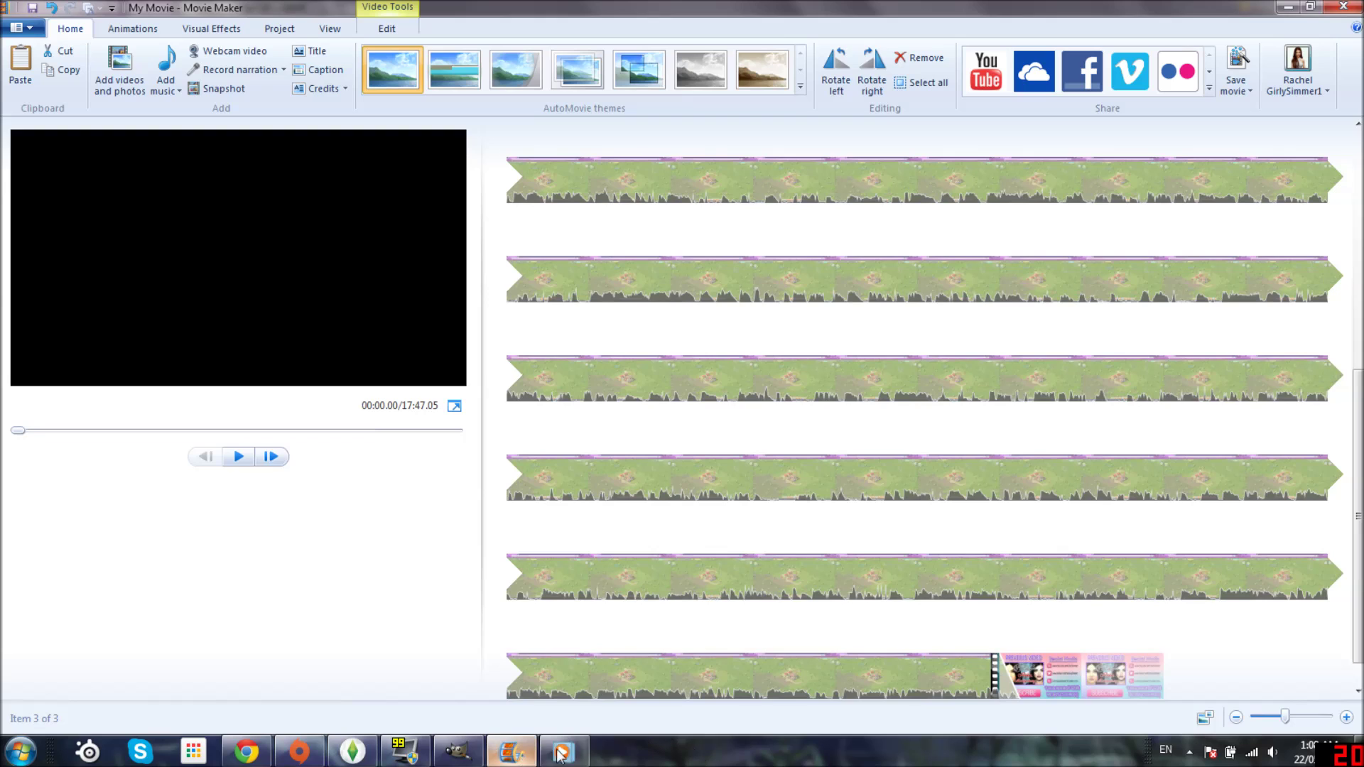
pyautogui.click(458, 752)
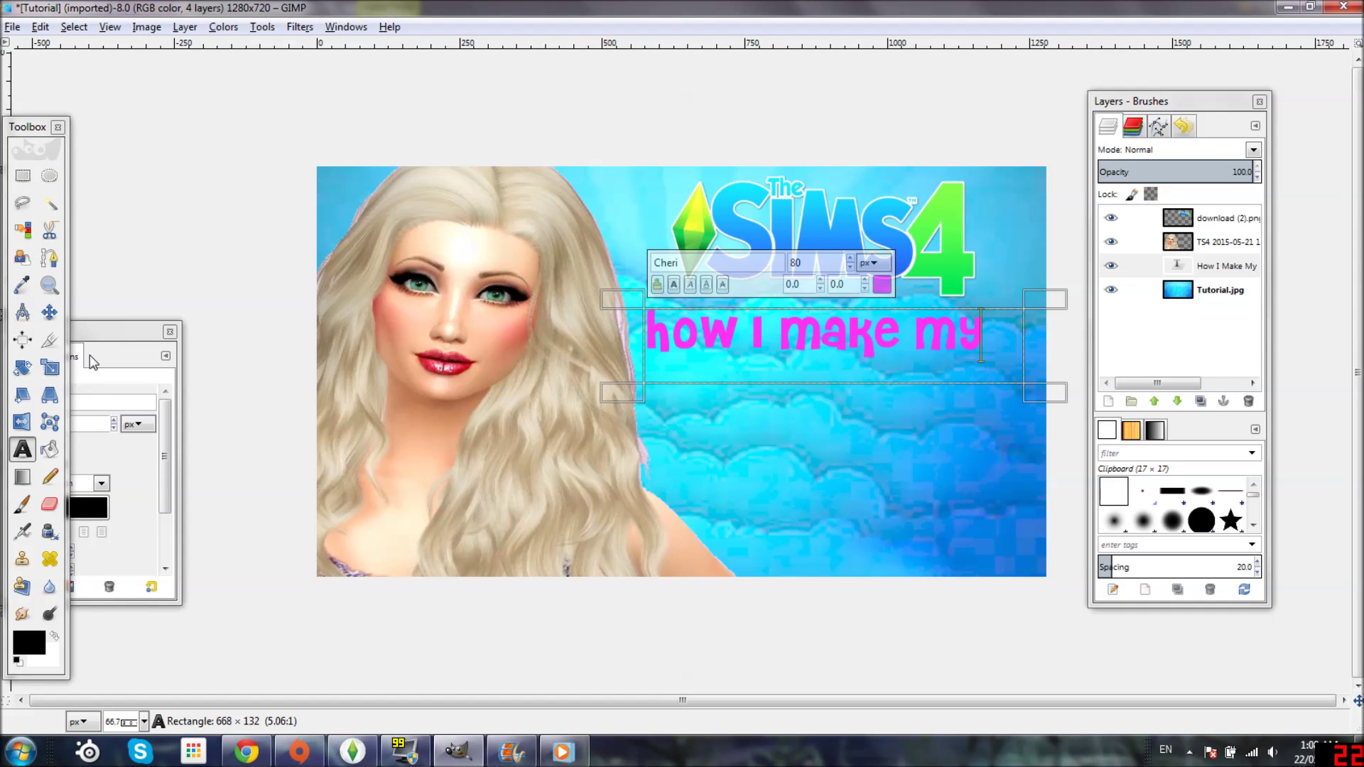
# - Filter fonts by 'k', apply KG Always A Good Time to the caption, and close Tool Options
pyautogui.click(22, 397)
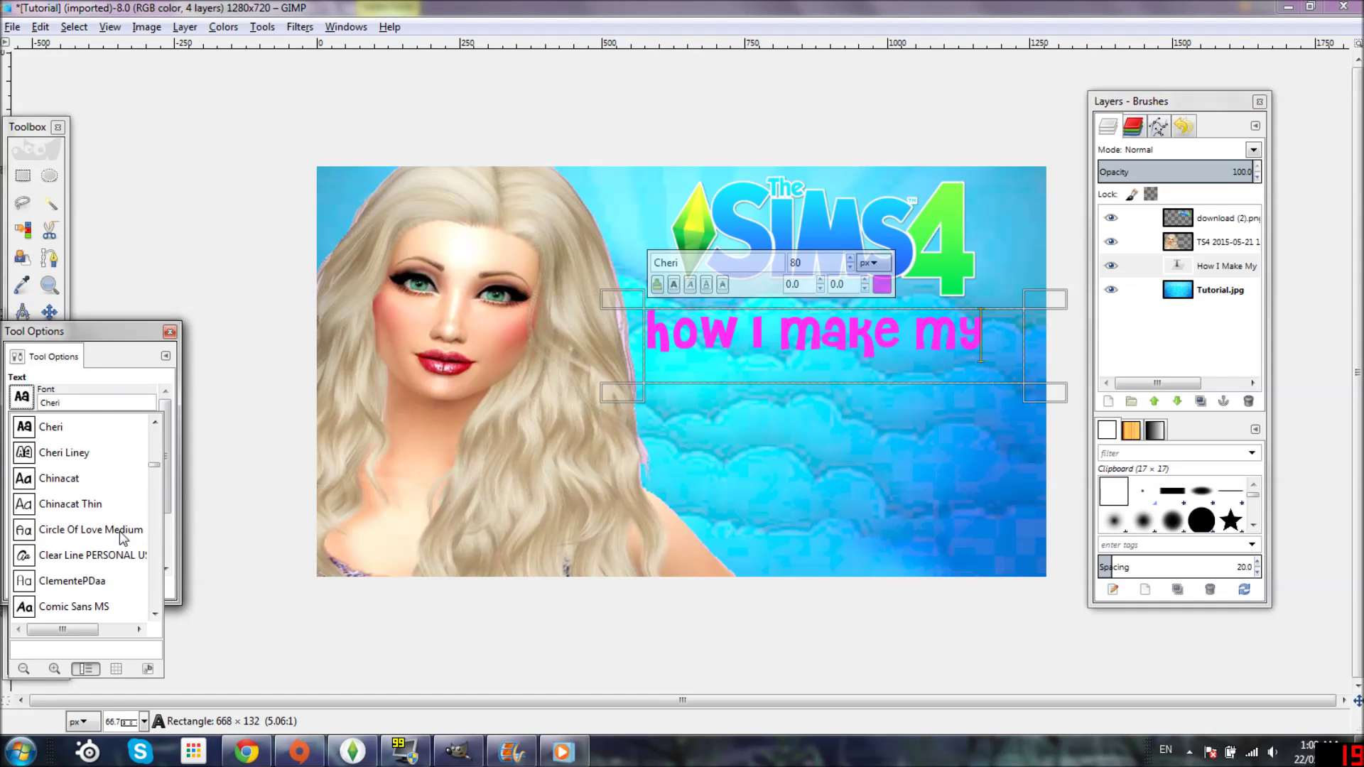
pyautogui.scroll(-3, 120, 532)
pyautogui.scroll(-6, 93, 543)
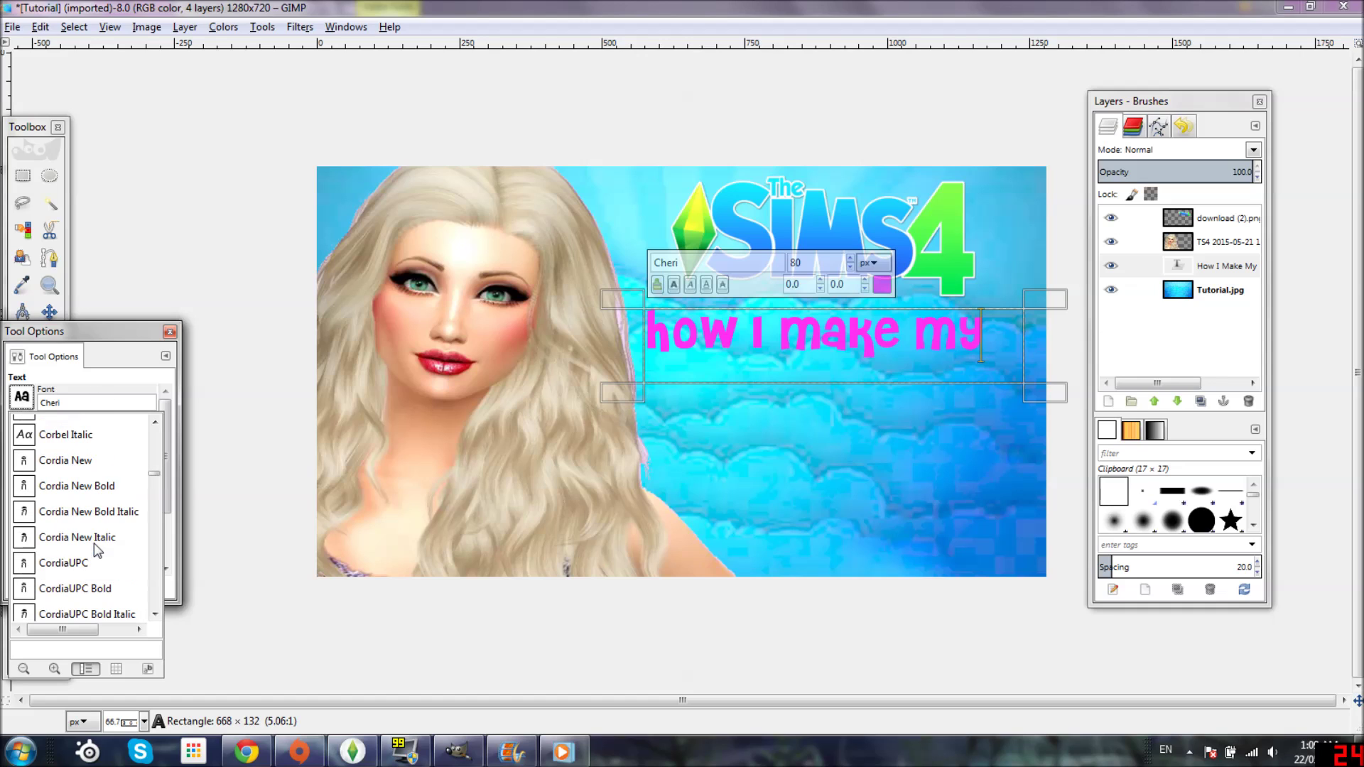
pyautogui.press('Escape')
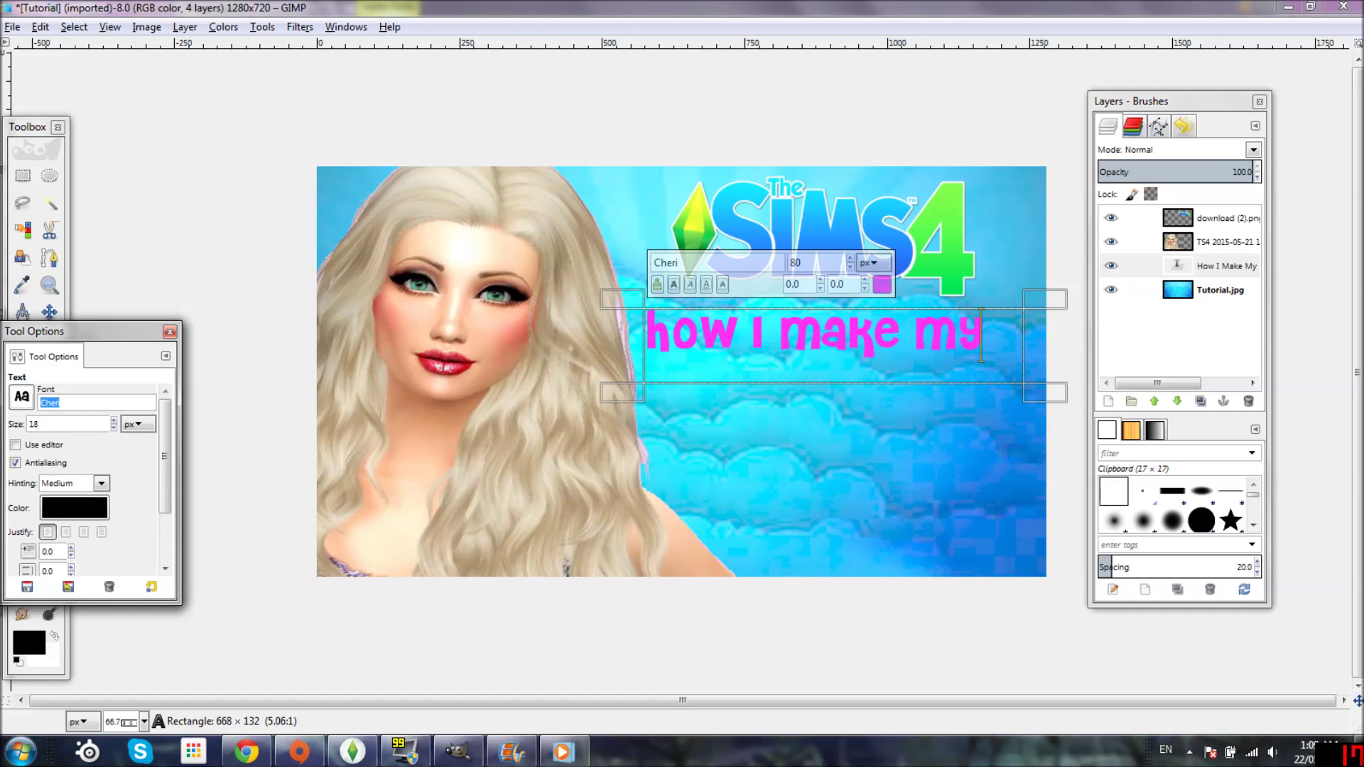
pyautogui.press('BackSpace')
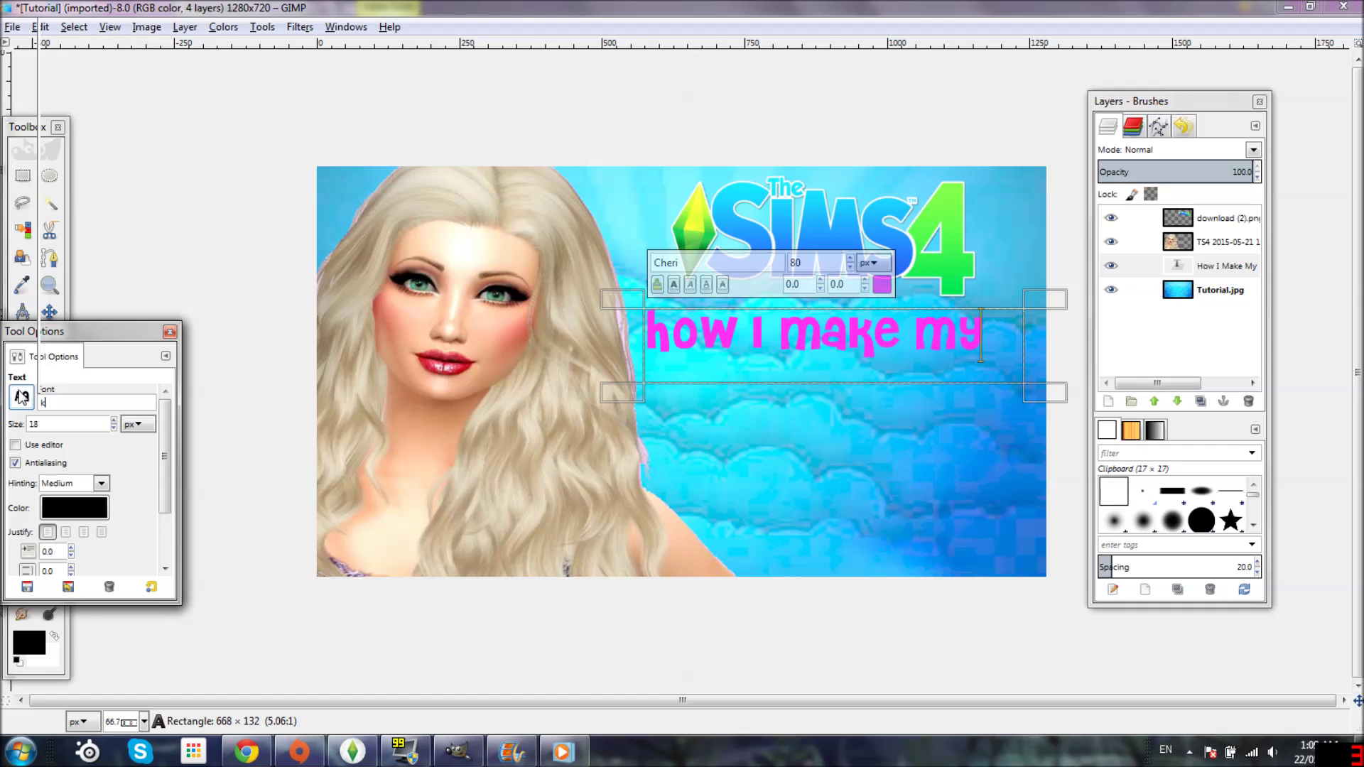
pyautogui.click(22, 397)
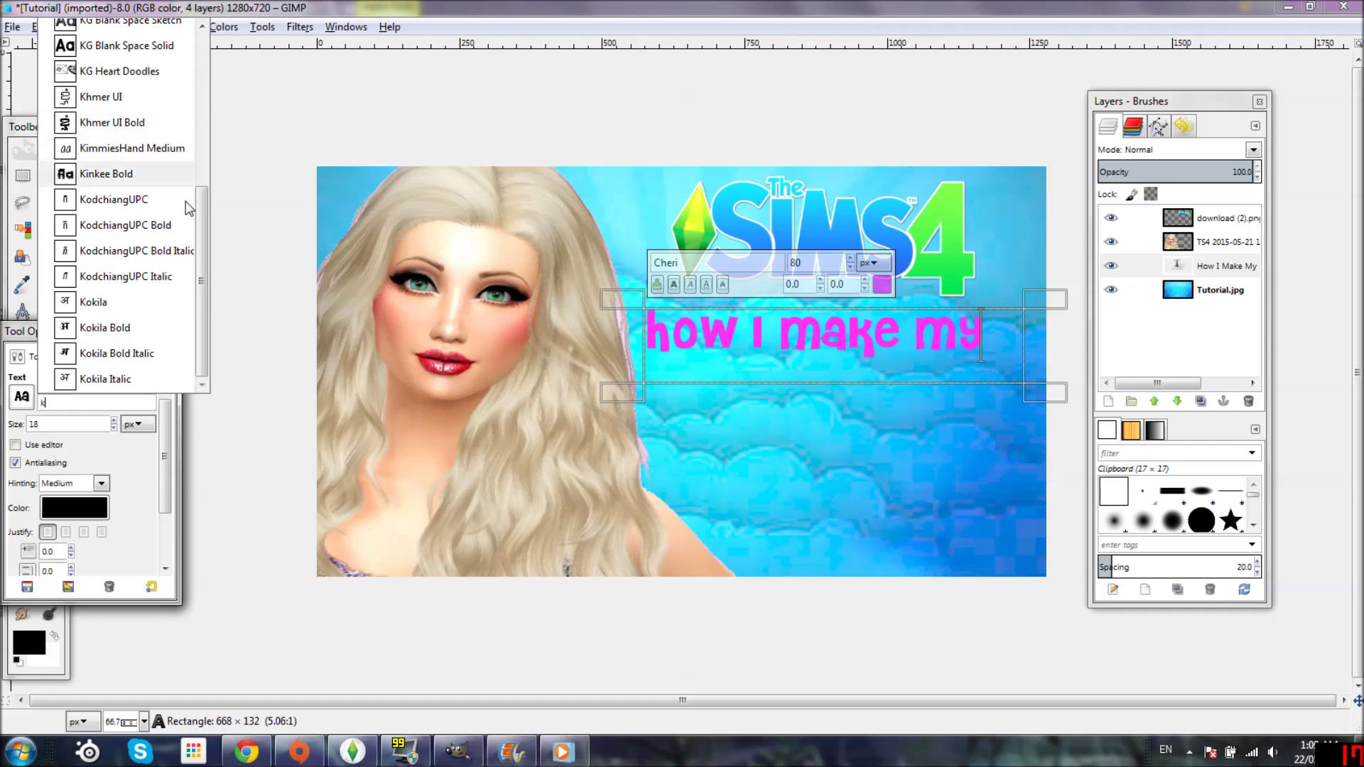
pyautogui.scroll(4, 195, 185)
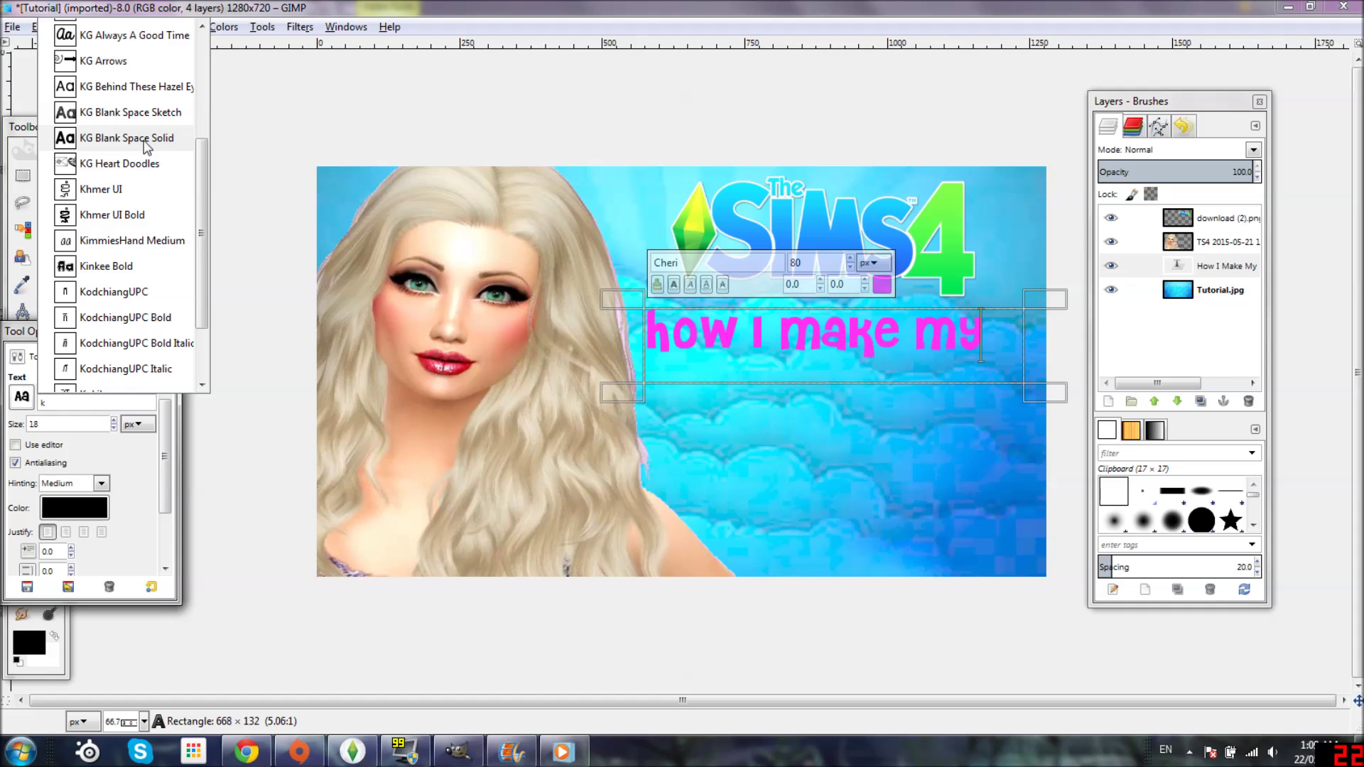
pyautogui.click(136, 39)
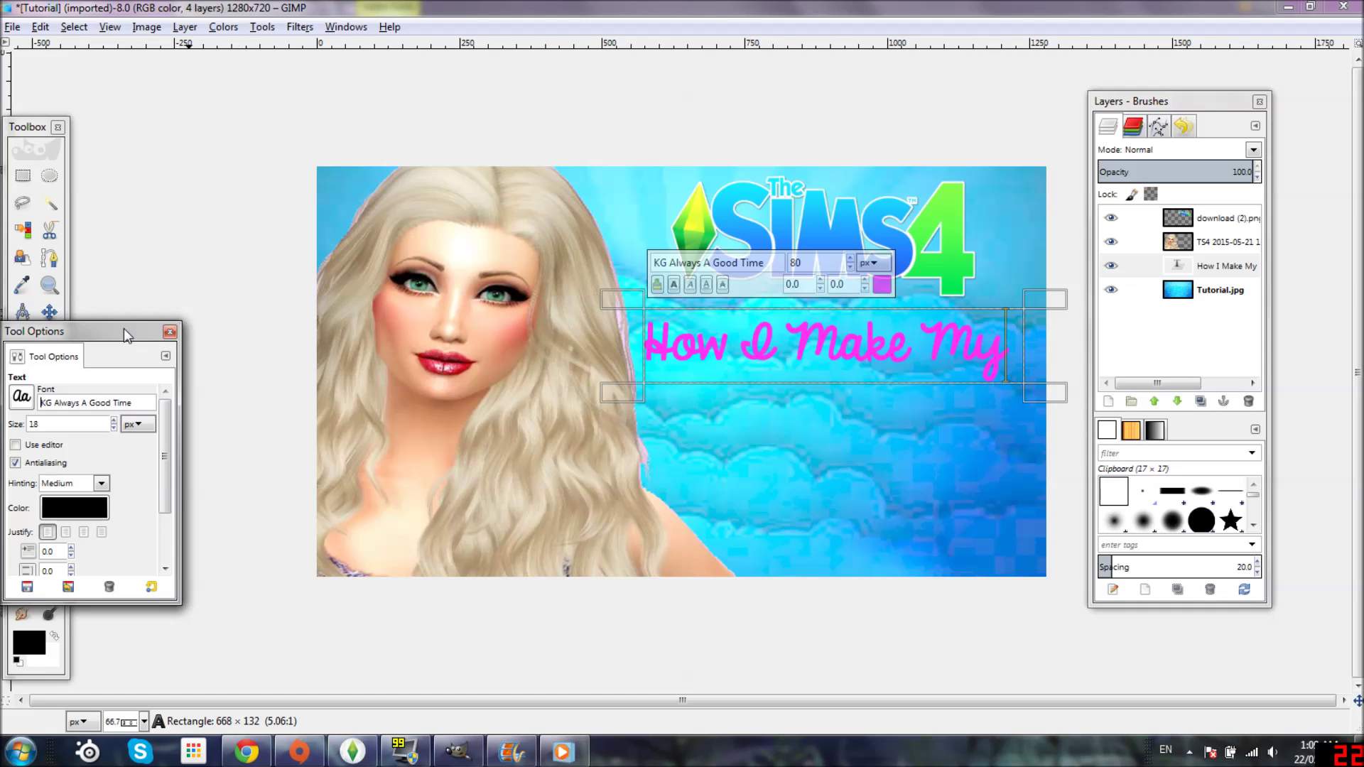
pyautogui.click(170, 332)
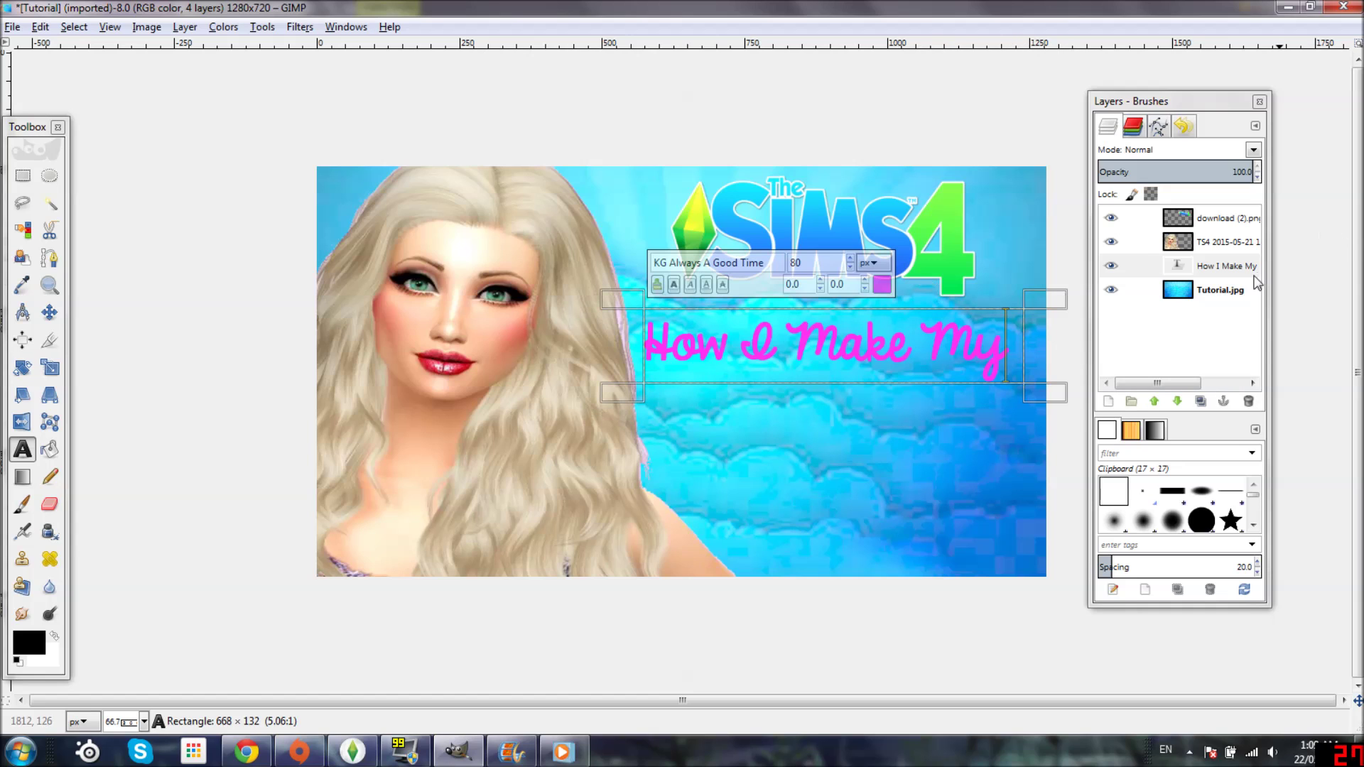
pyautogui.click(1232, 295)
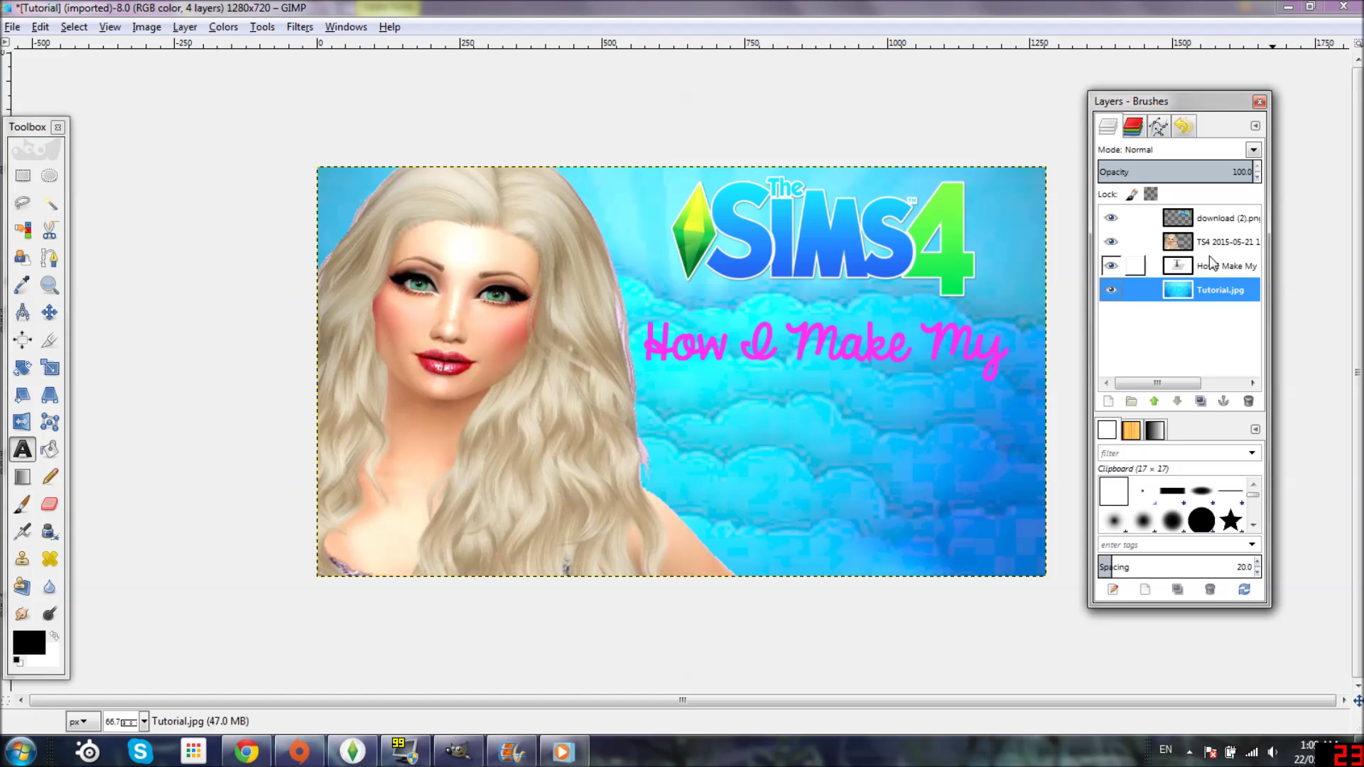
pyautogui.click(1219, 232)
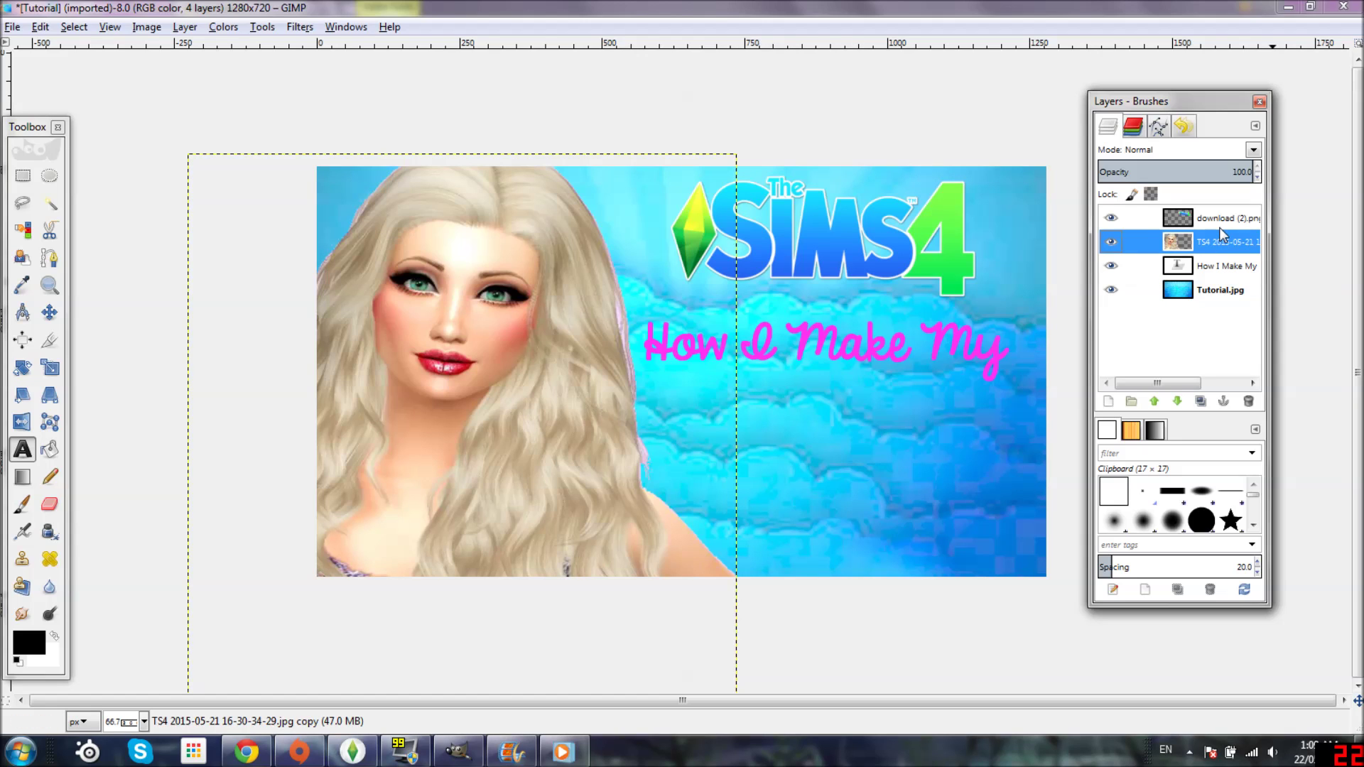
pyautogui.click(1218, 218)
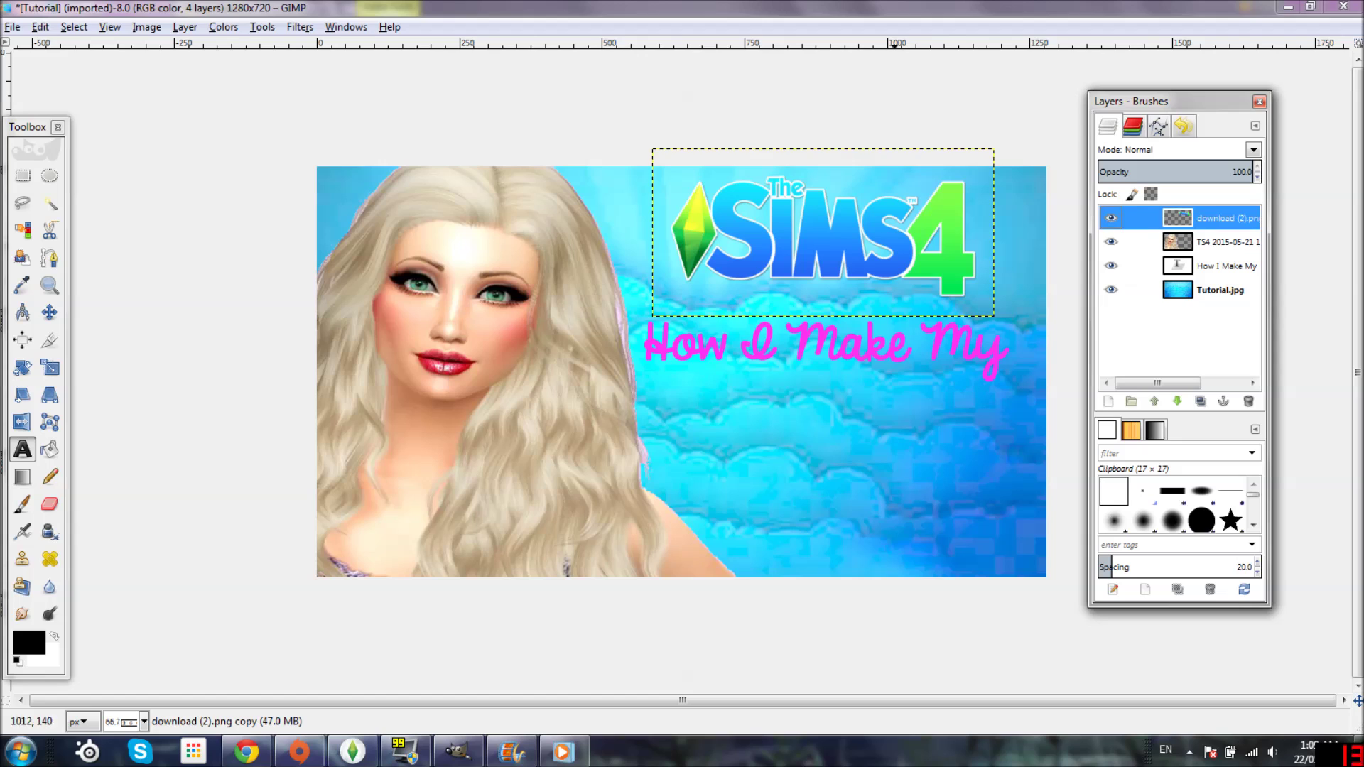
pyautogui.click(1209, 290)
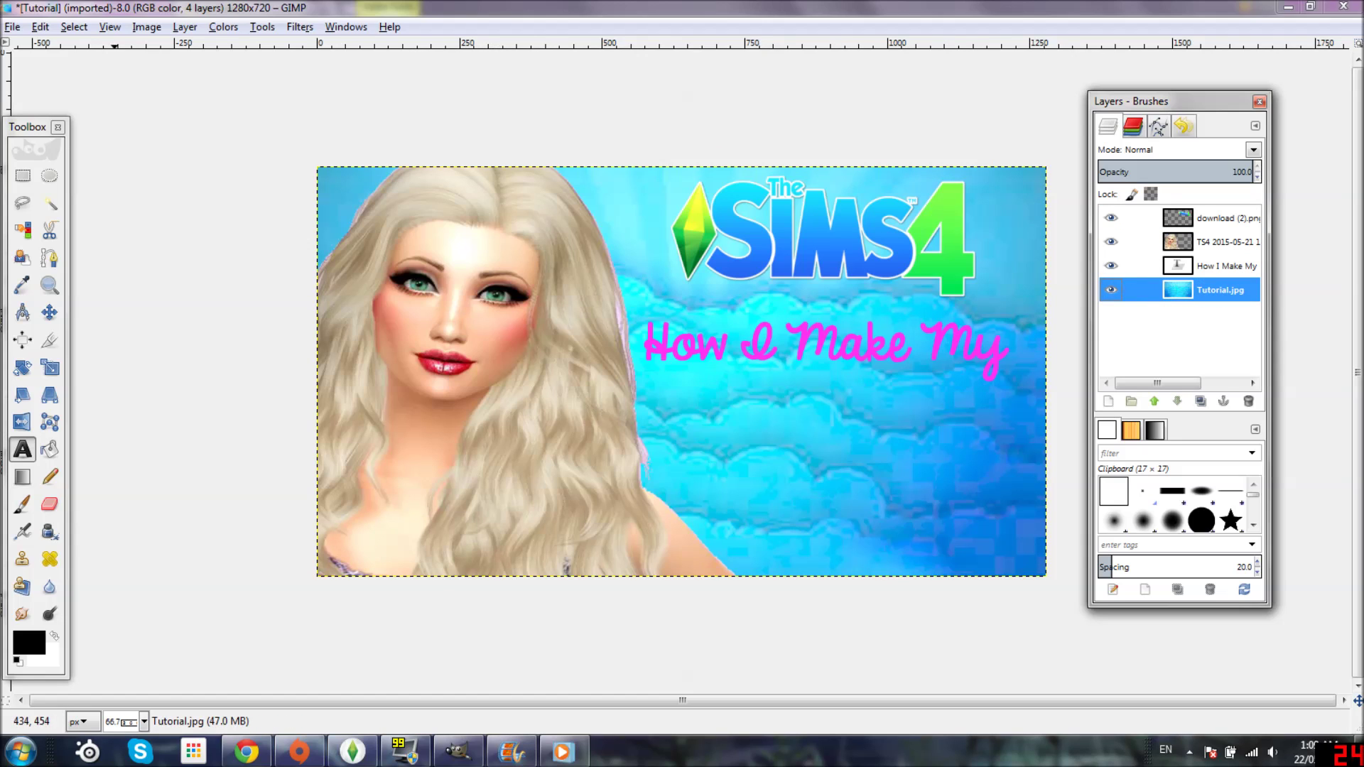
pyautogui.click(25, 457)
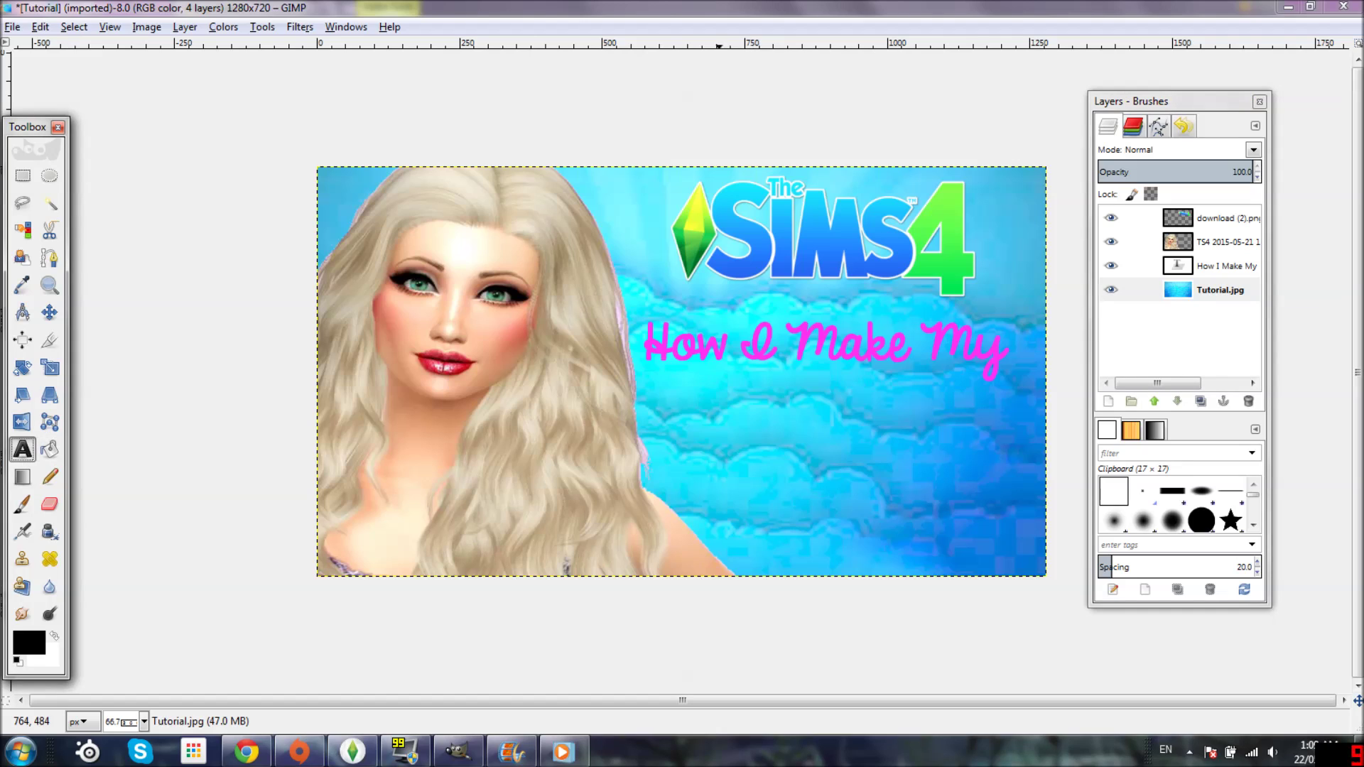
# - Add a 'Thumbnails' text box below the pink caption and enlarge it to 102 px
pyautogui.moveTo(658, 388); pyautogui.dragTo(985, 436)
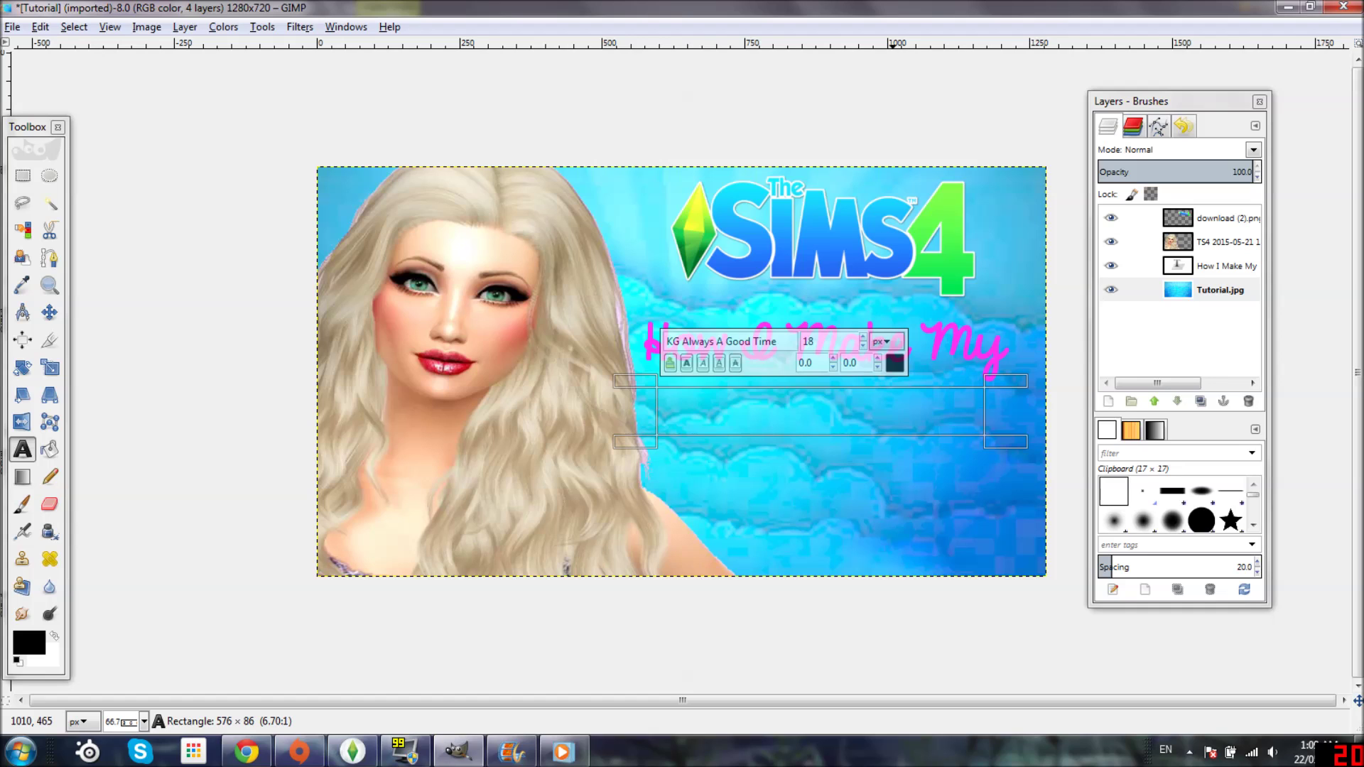
pyautogui.write('T')
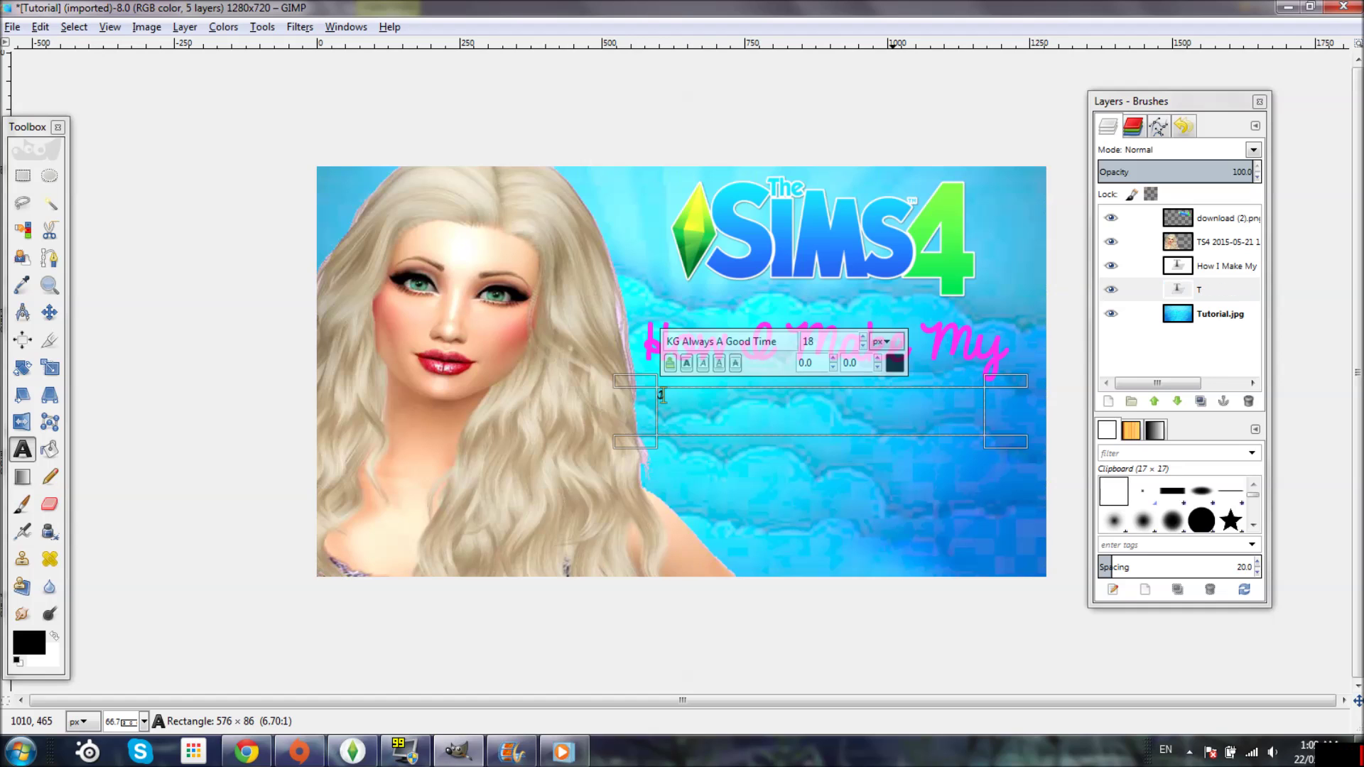
pyautogui.write('humbnais')
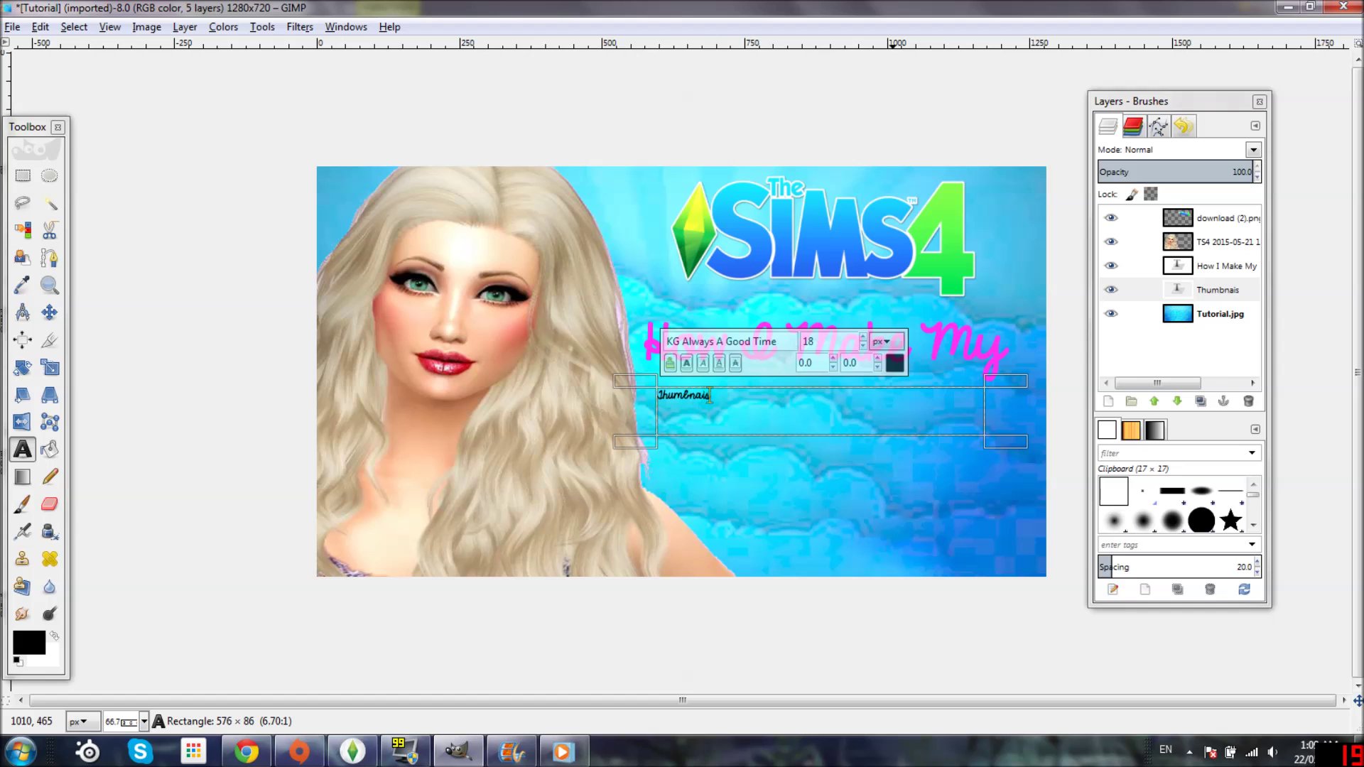
pyautogui.press('BackSpace')
pyautogui.write('ls')
pyautogui.moveTo(1006, 442); pyautogui.dragTo(1009, 468)
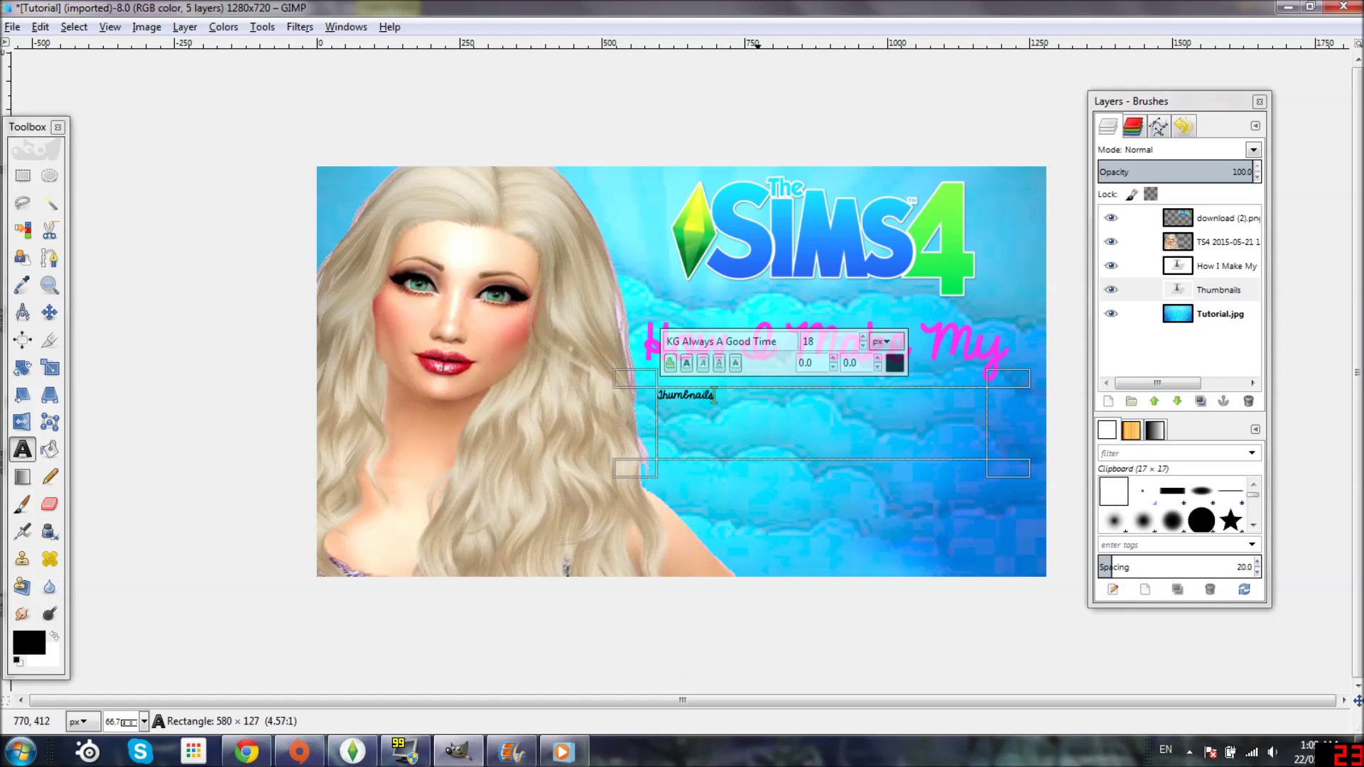
pyautogui.hotkey('ctrl', 'a')
pyautogui.click(864, 339)
pyautogui.moveTo(864, 340); pyautogui.dragTo(864, 339)
pyautogui.click(970, 433)
pyautogui.hotkey('ctrl', 'a')
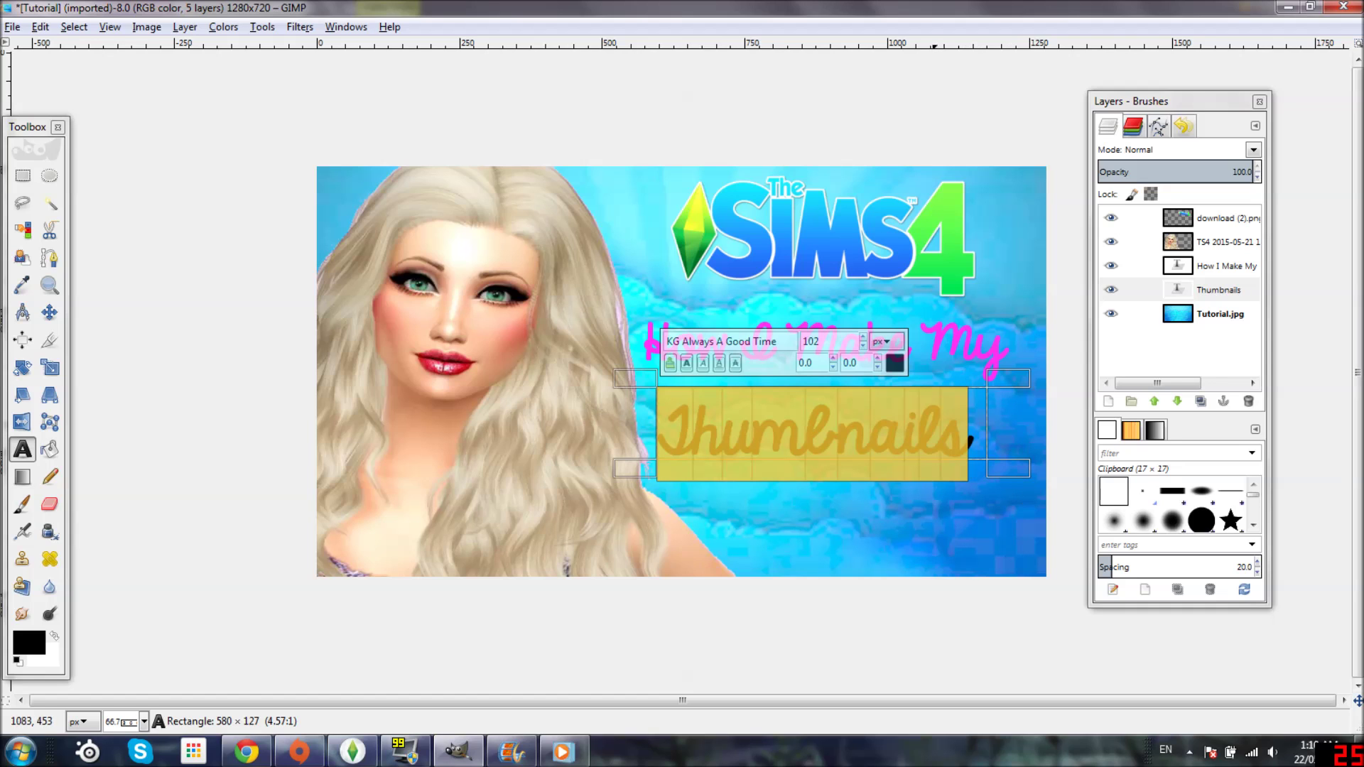
# - Make the Thumbnails text magenta to match the caption, then extend its box downward
pyautogui.click(896, 363)
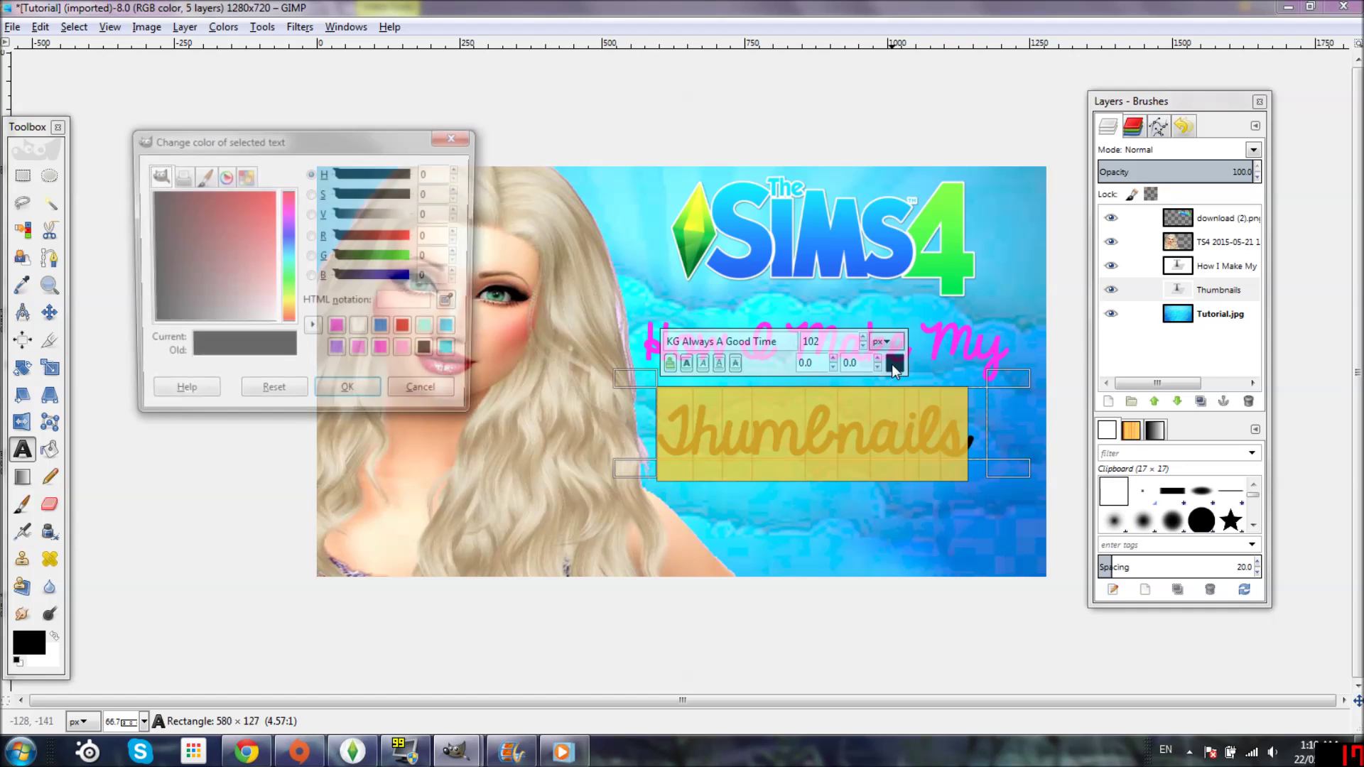
pyautogui.click(340, 332)
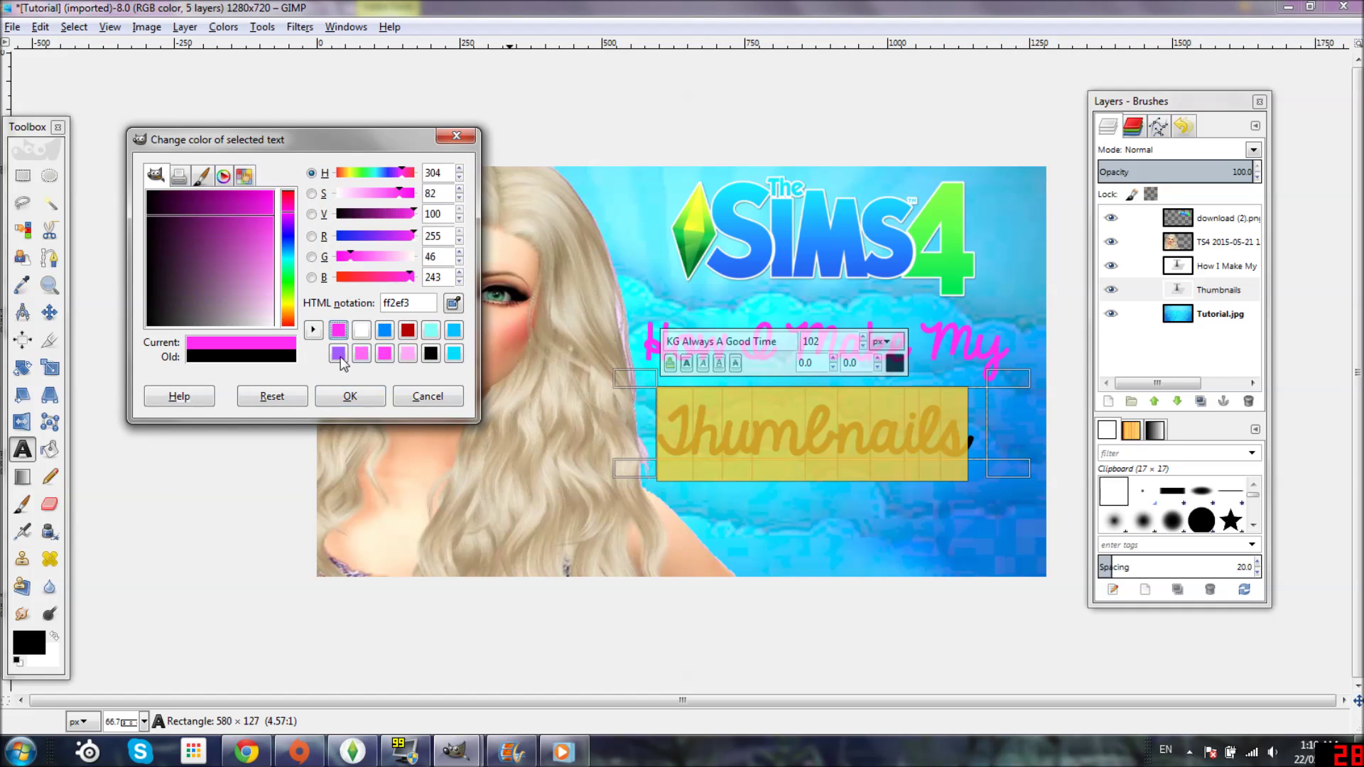
pyautogui.click(351, 395)
pyautogui.moveTo(1009, 470); pyautogui.dragTo(1024, 479)
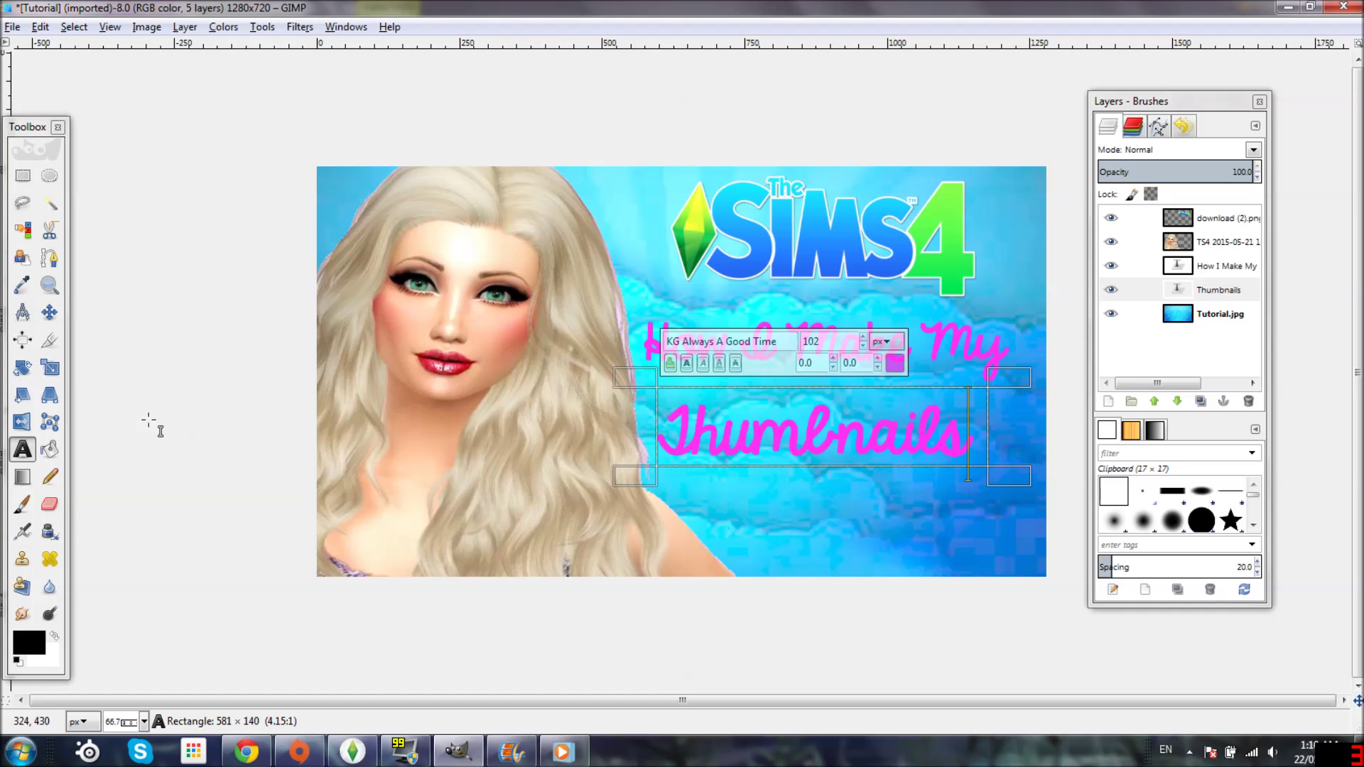
# - Change the Thumbnails font to Pamela want a Bike to Ride from the Tool Options font list
pyautogui.doubleClick(23, 449)
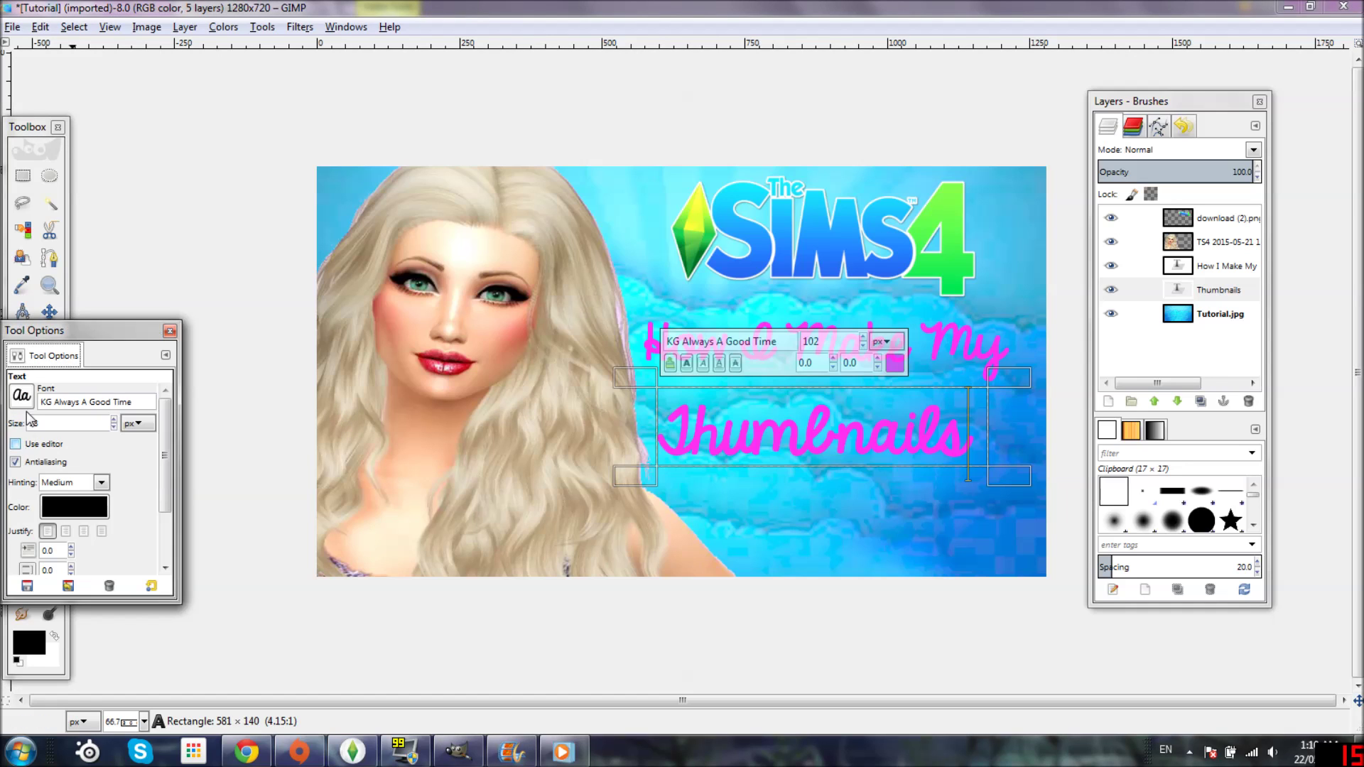
pyautogui.click(22, 397)
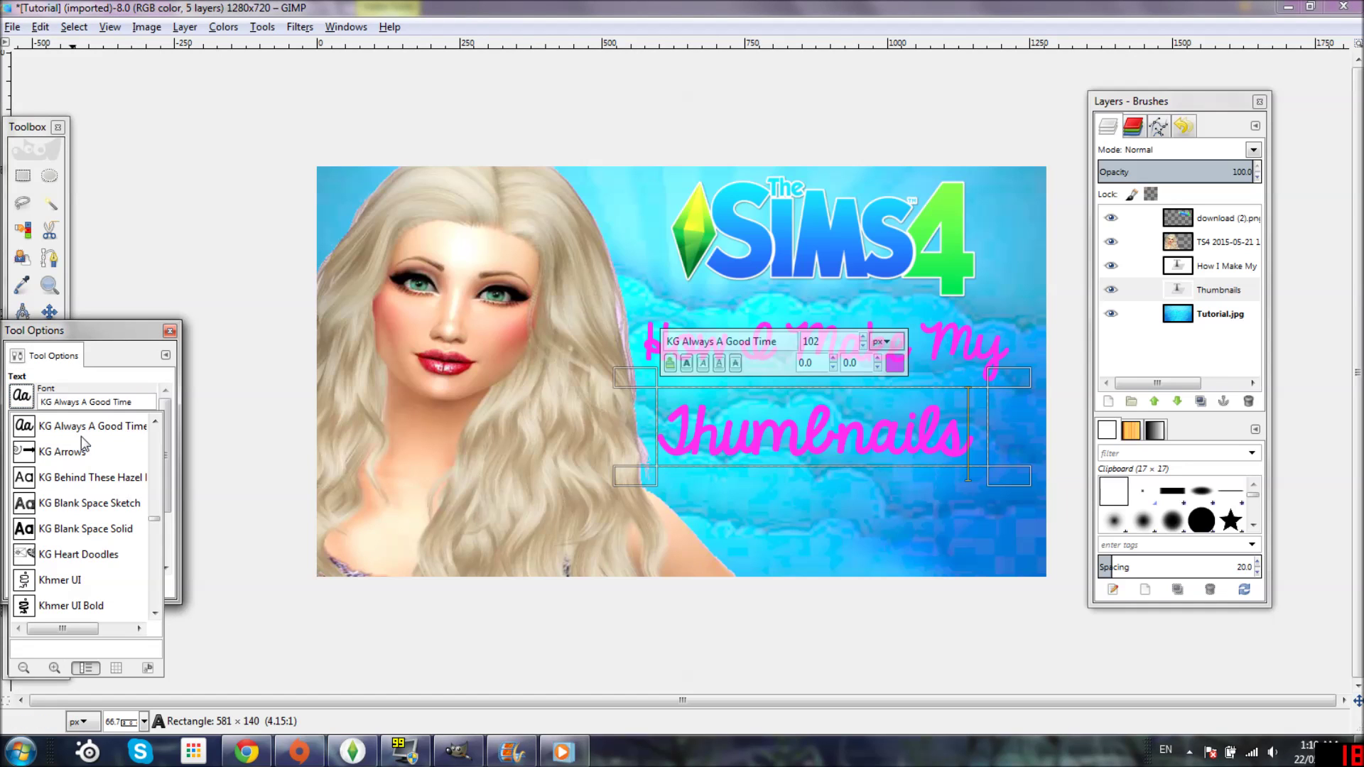
pyautogui.scroll(-6, 78, 519)
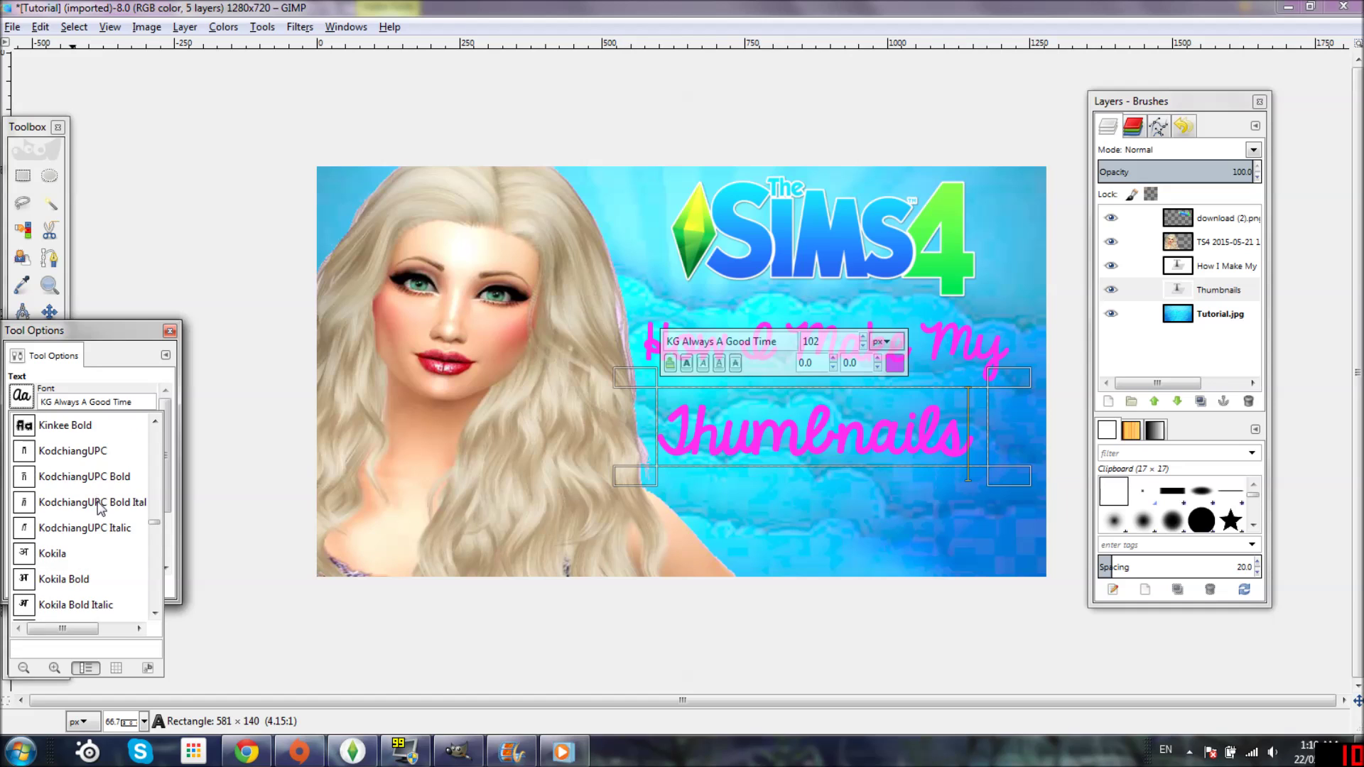
pyautogui.scroll(-1, 92, 569)
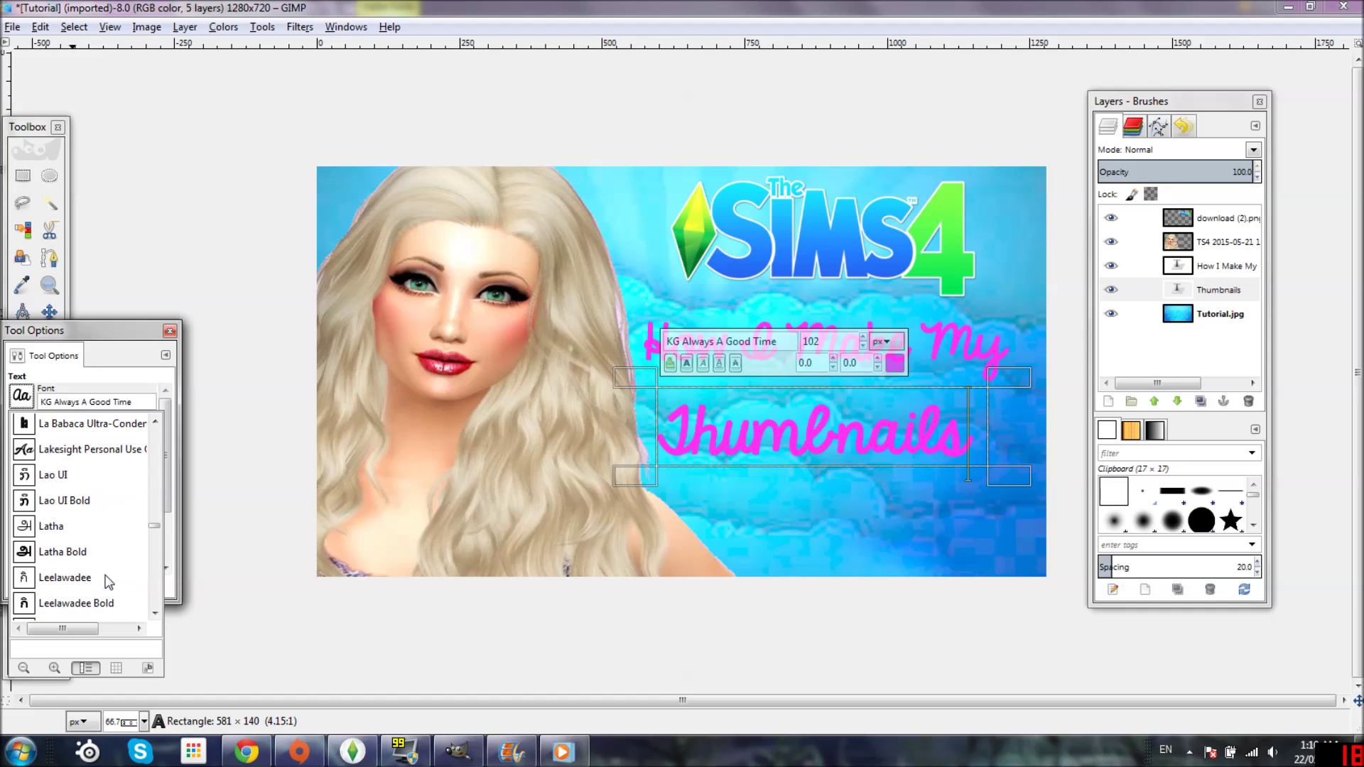
pyautogui.click(74, 333)
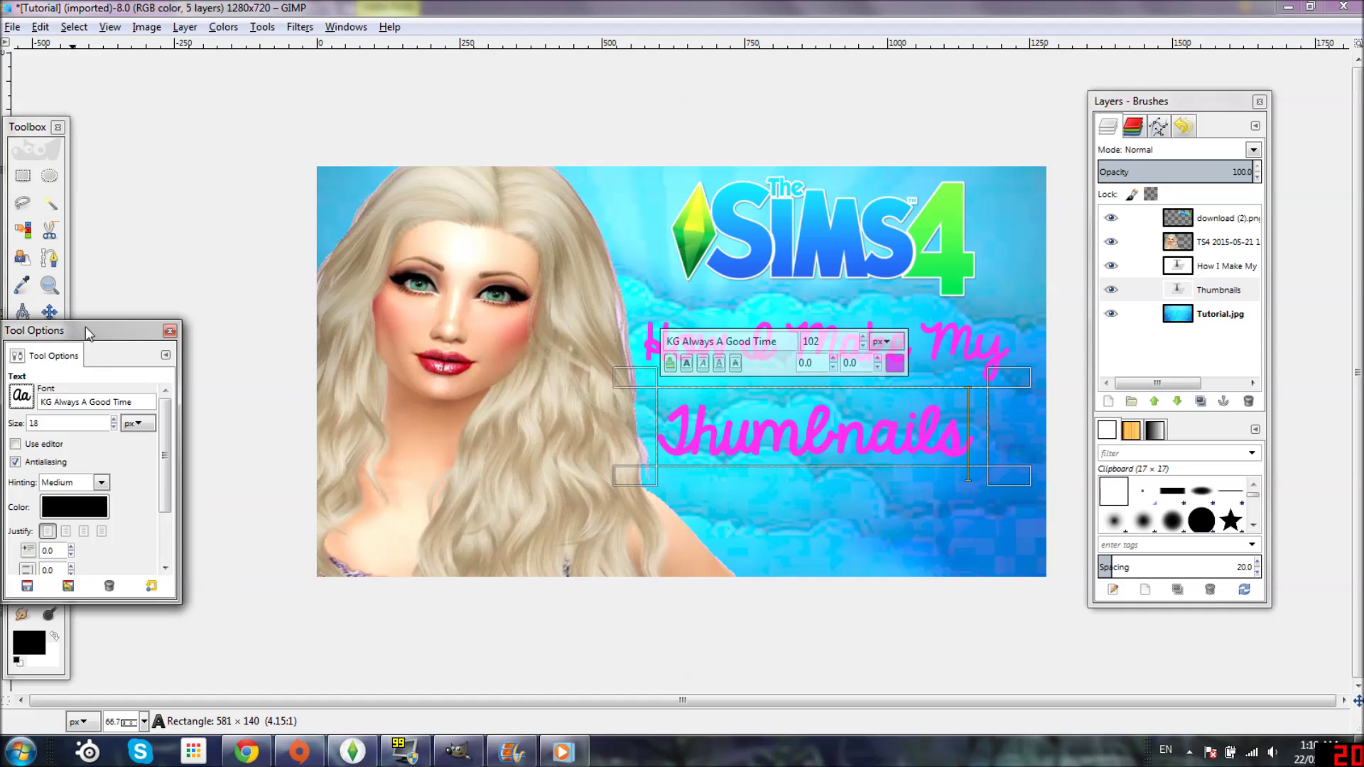
pyautogui.click(12, 404)
pyautogui.scroll(-6, 82, 526)
pyautogui.scroll(-6, 84, 553)
pyautogui.scroll(-8, 83, 553)
pyautogui.scroll(-10, 89, 553)
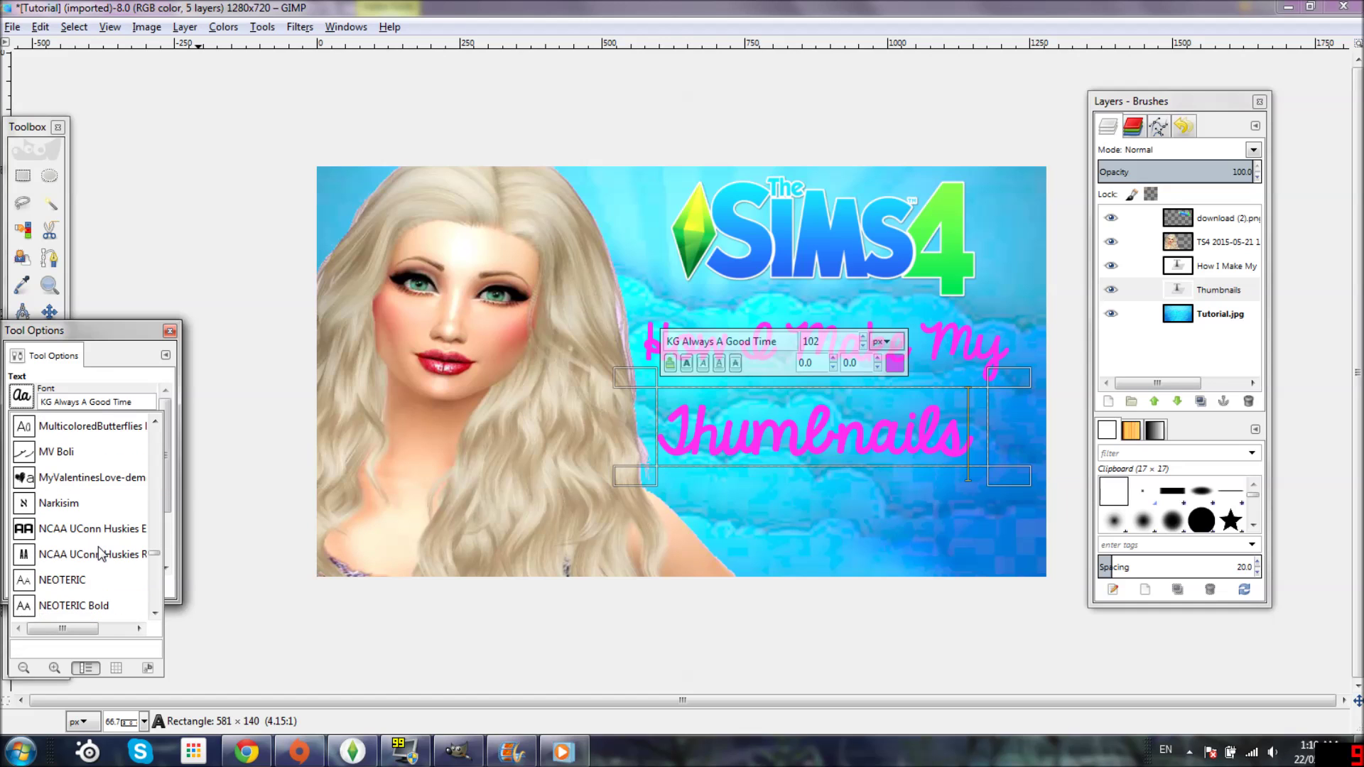
pyautogui.scroll(-6, 100, 551)
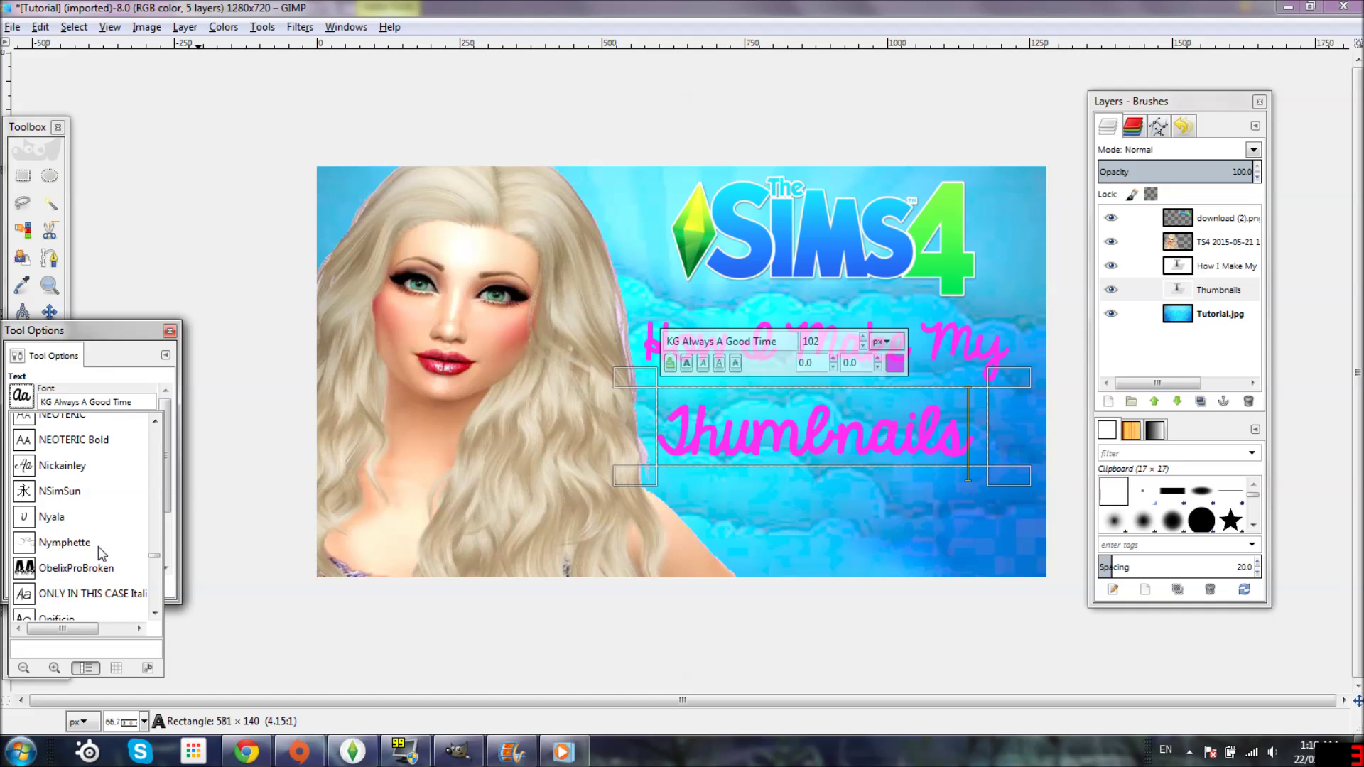
pyautogui.scroll(-2, 98, 547)
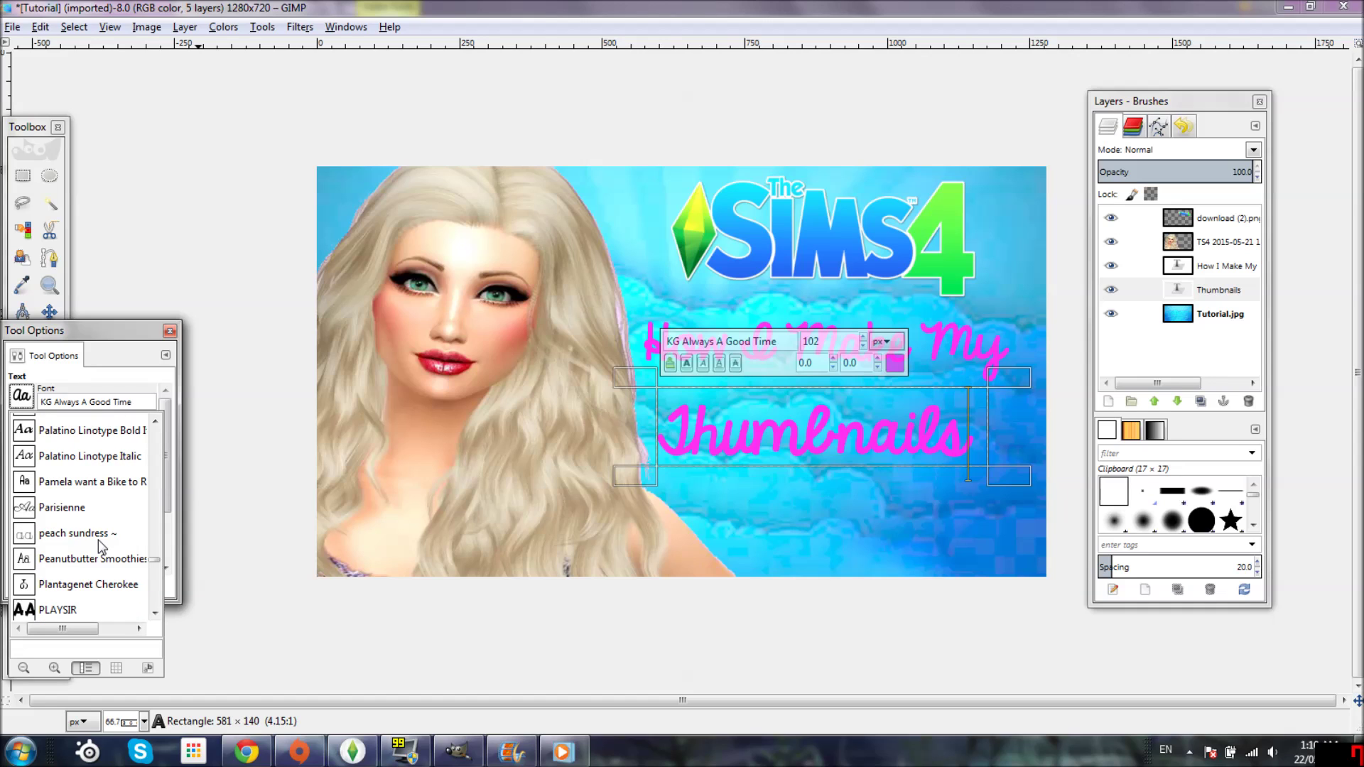
pyautogui.click(88, 485)
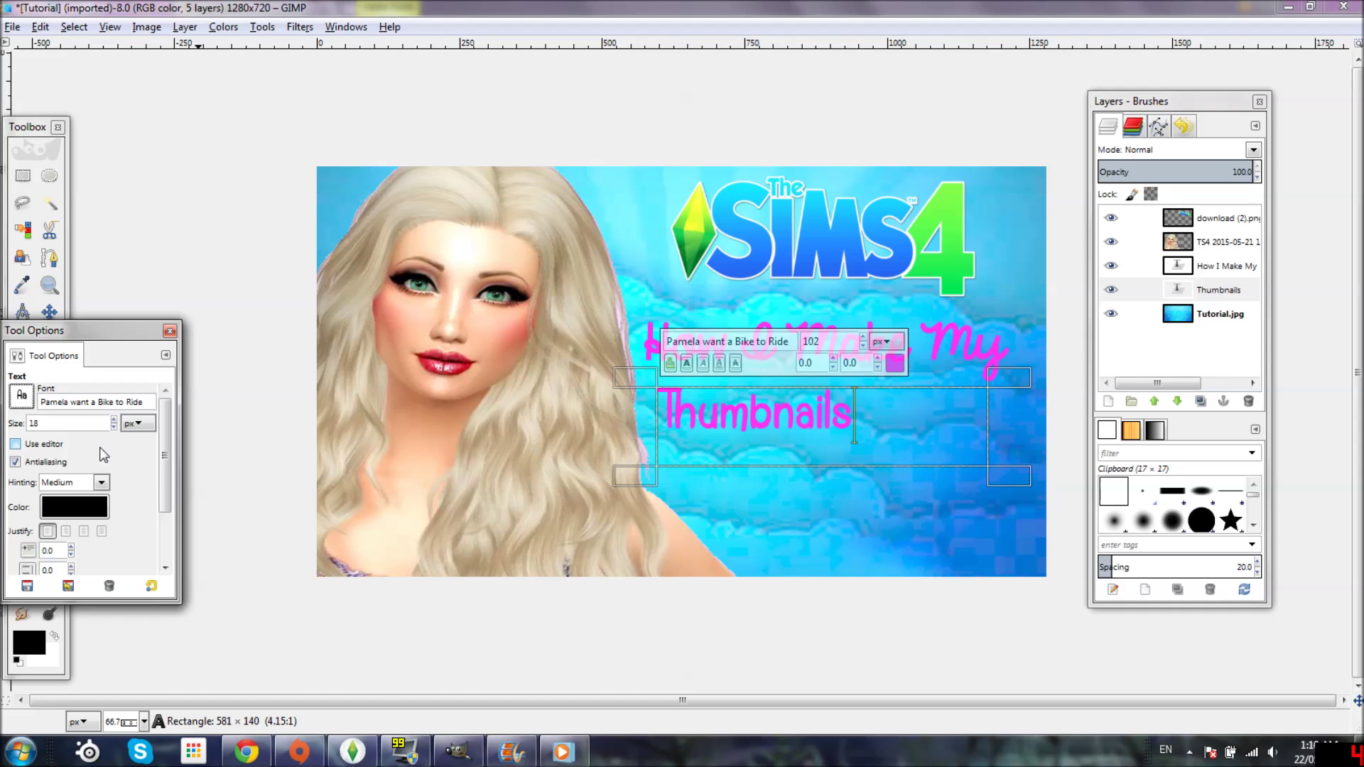
# - Raise the Thumbnails text size through 146 and 164 to 169 px, then close the text settings
pyautogui.doubleClick(855, 412)
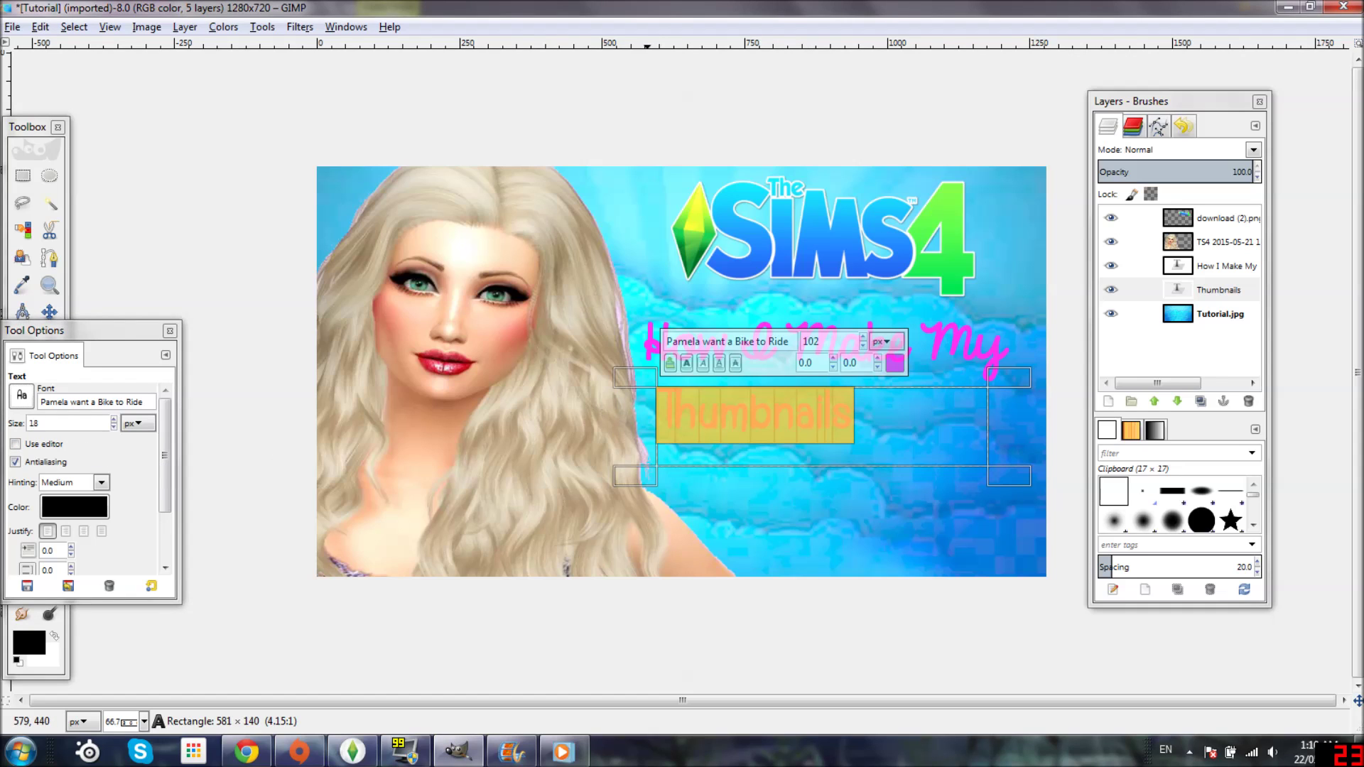
pyautogui.click(863, 339)
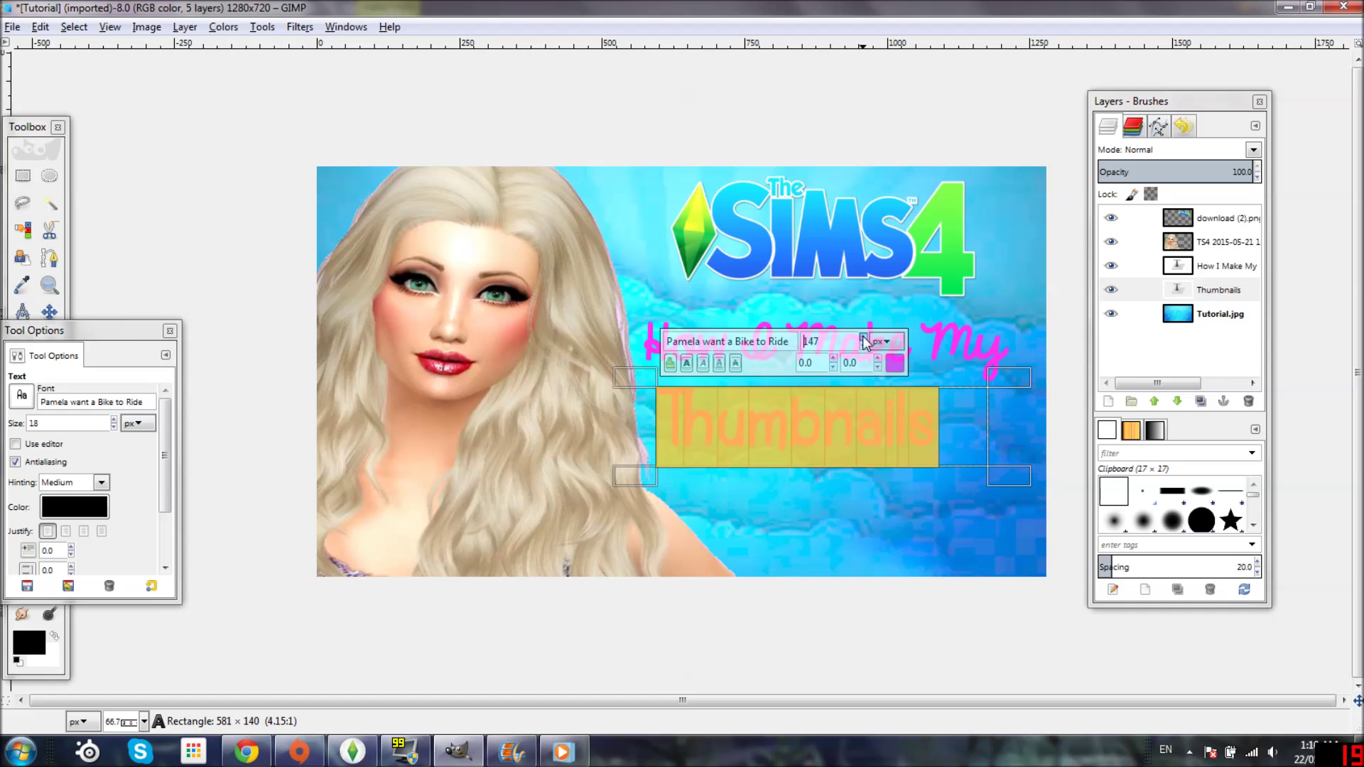
pyautogui.click(863, 339)
pyautogui.click(863, 339)
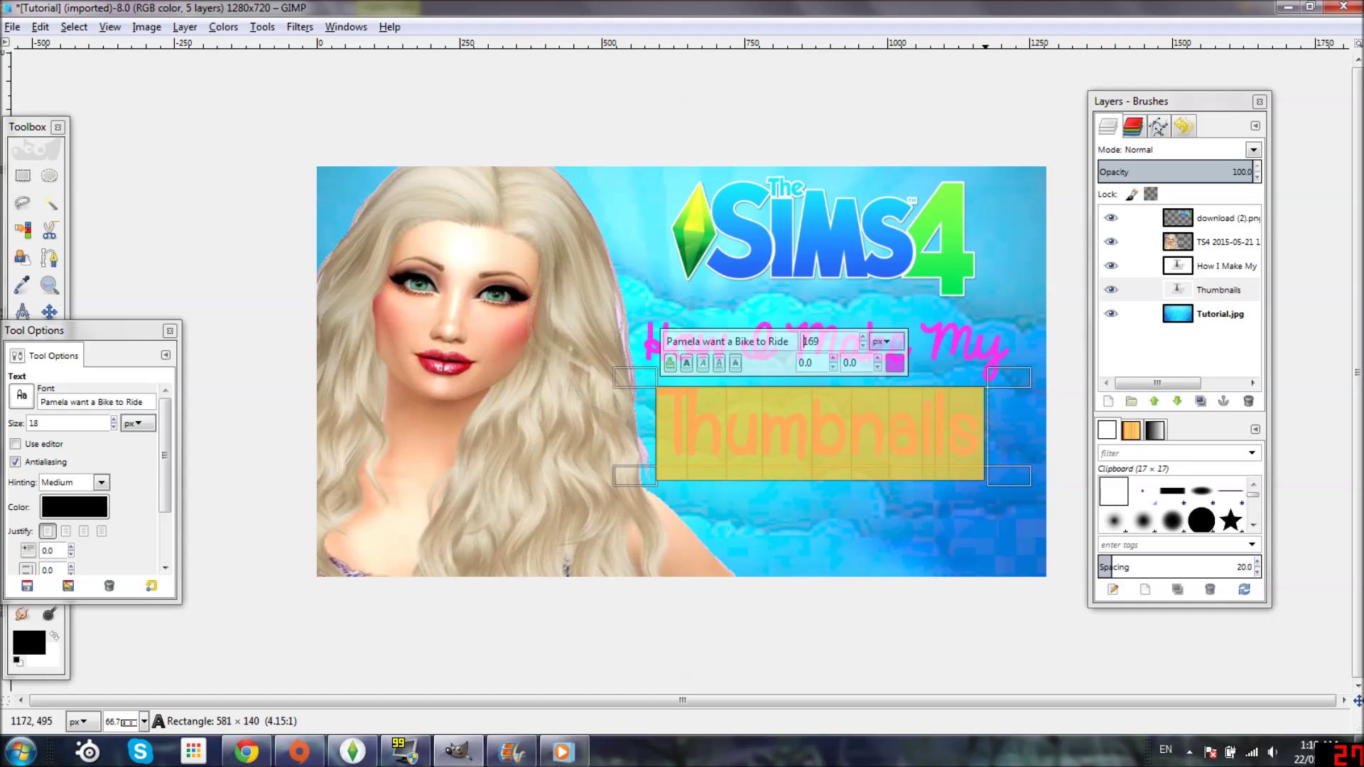
pyautogui.click(987, 448)
pyautogui.moveTo(91, 331); pyautogui.dragTo(230, 351)
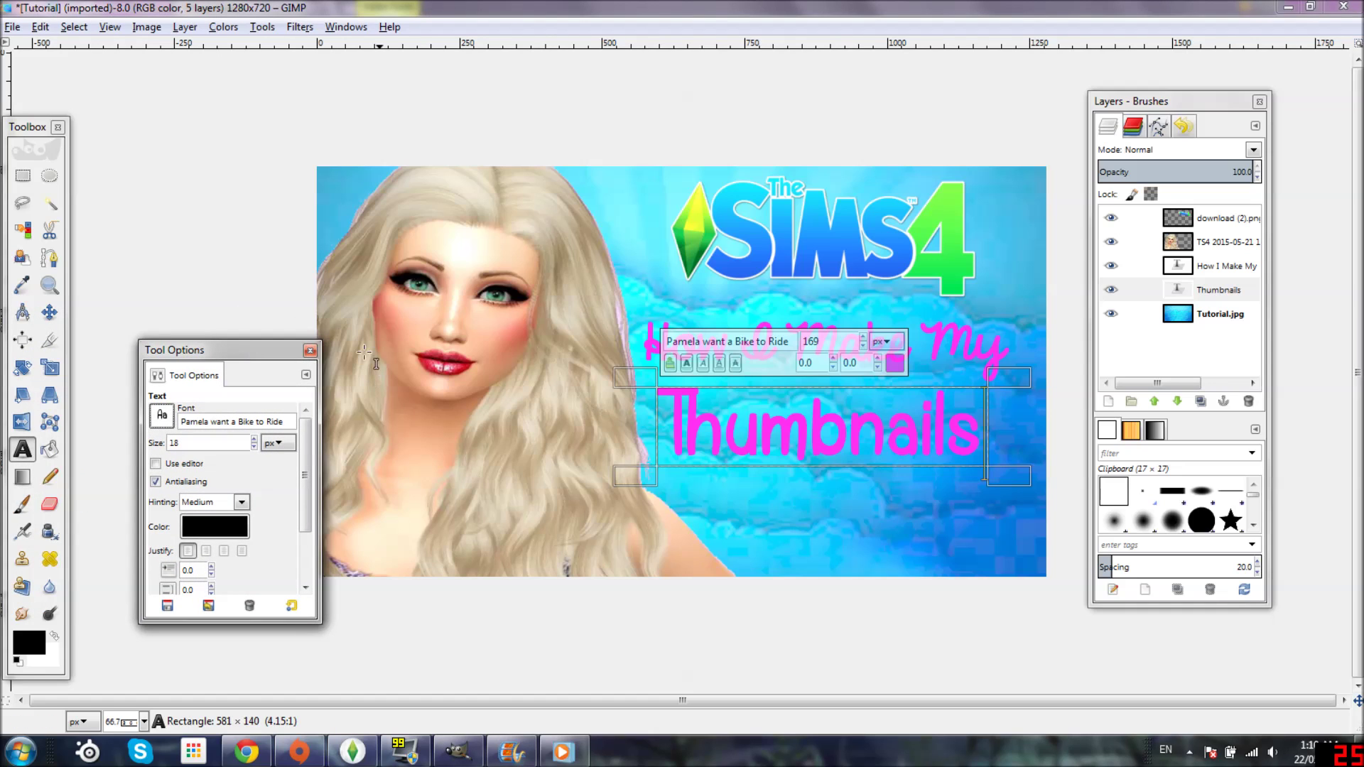
pyautogui.click(311, 351)
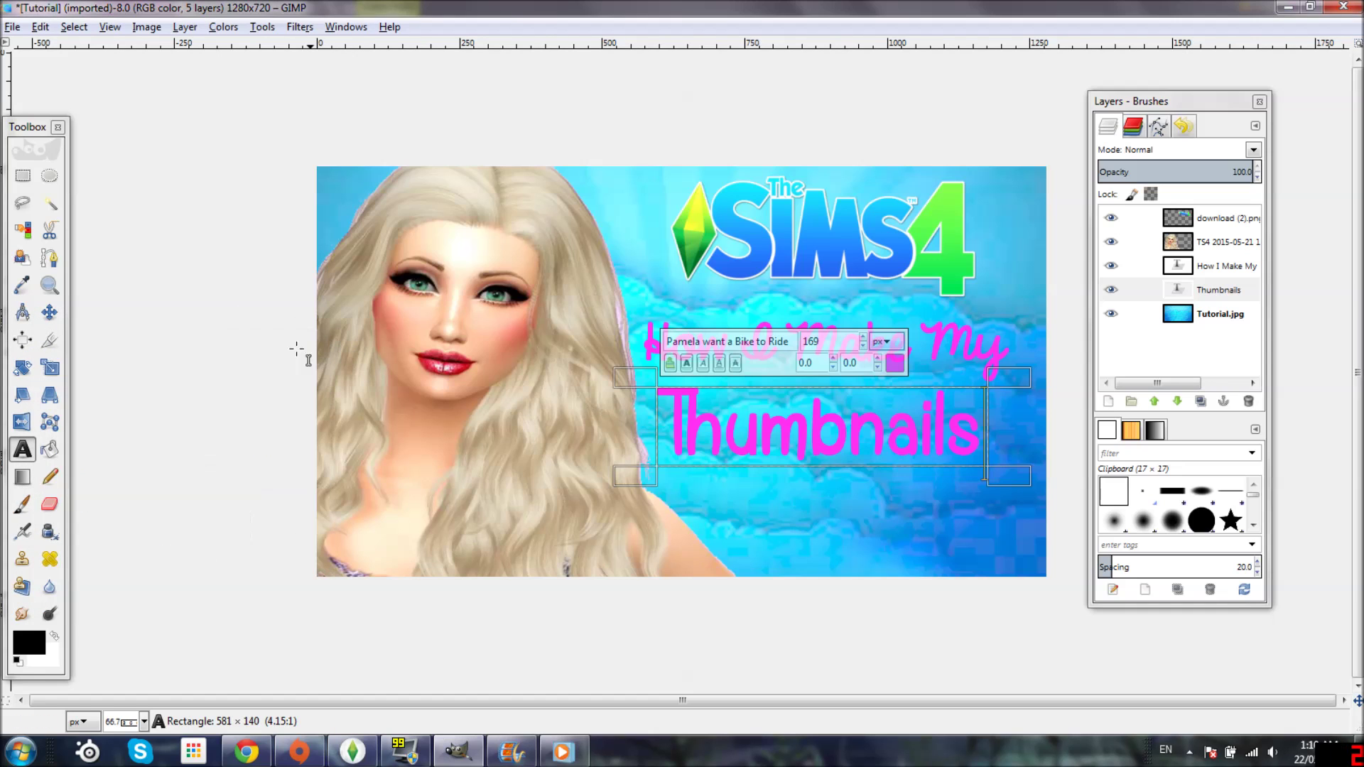